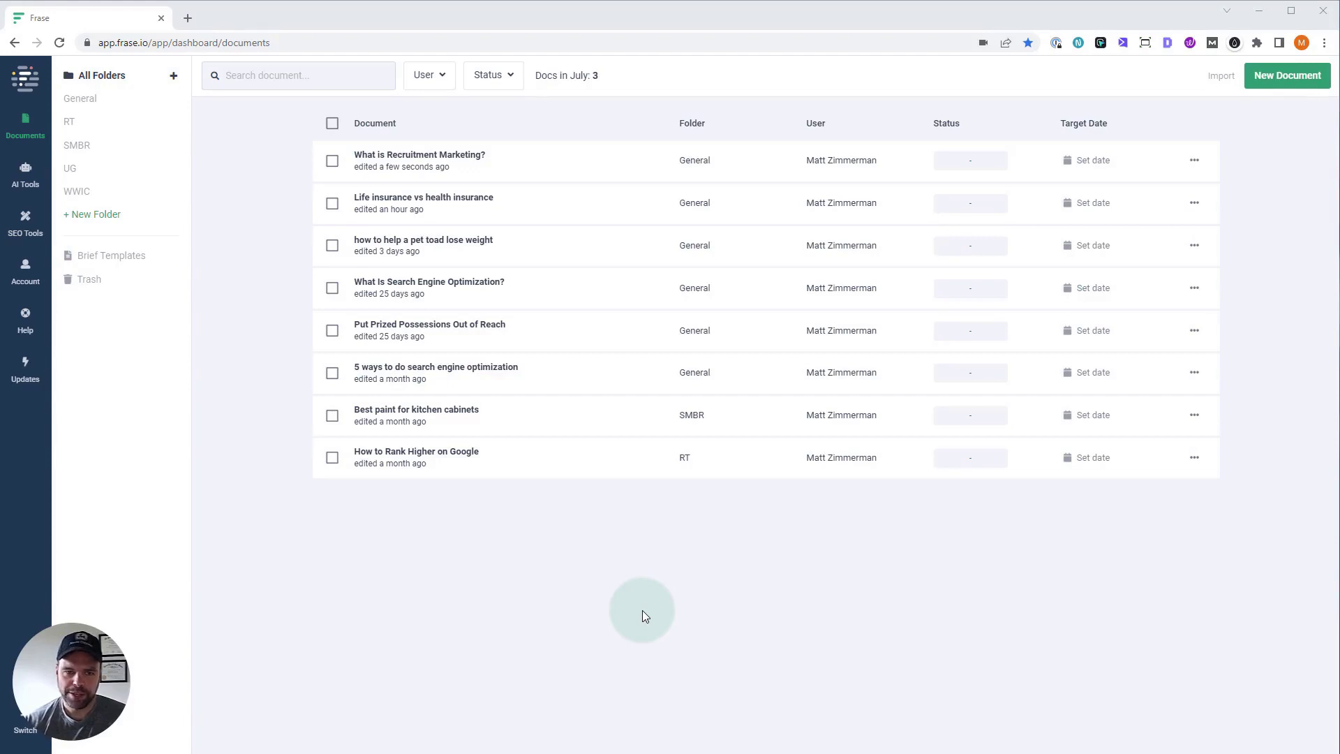
Look through the new-document setup options, then close it without creating a document
left_click(1291, 76)
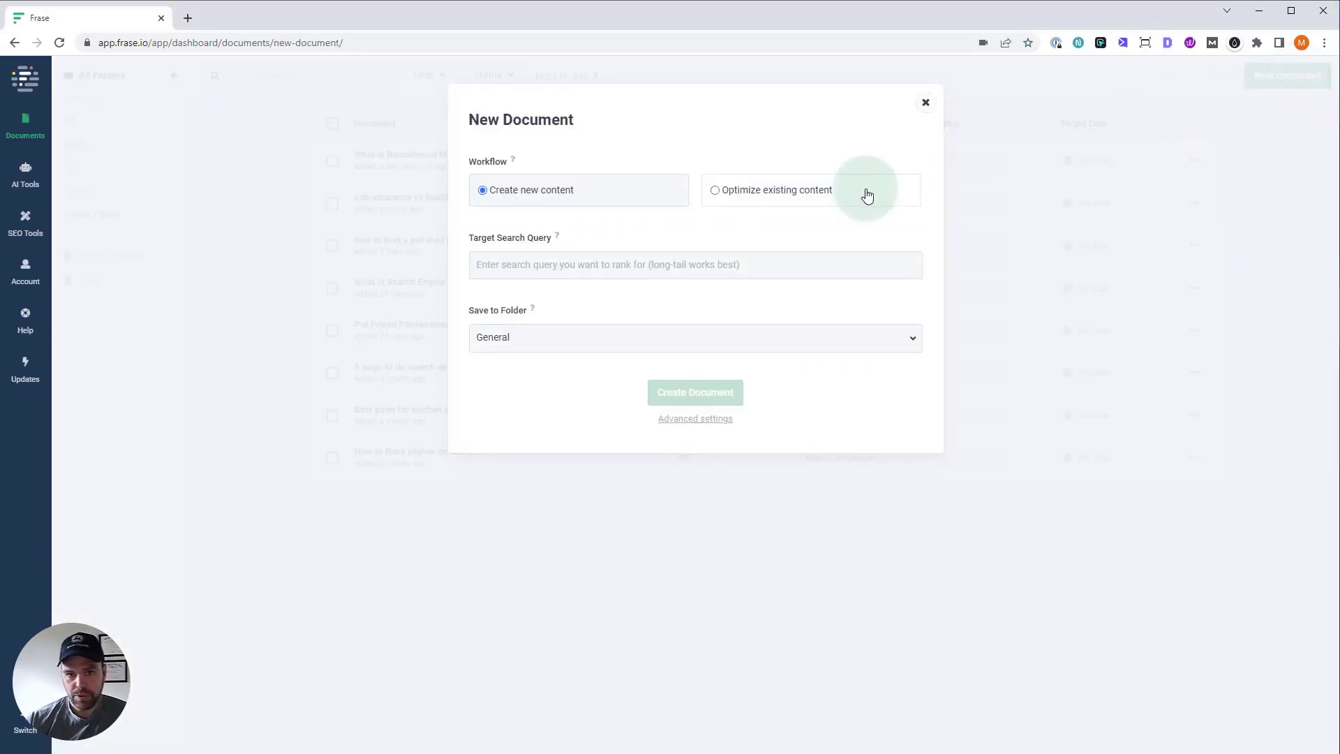
left_click(825, 202)
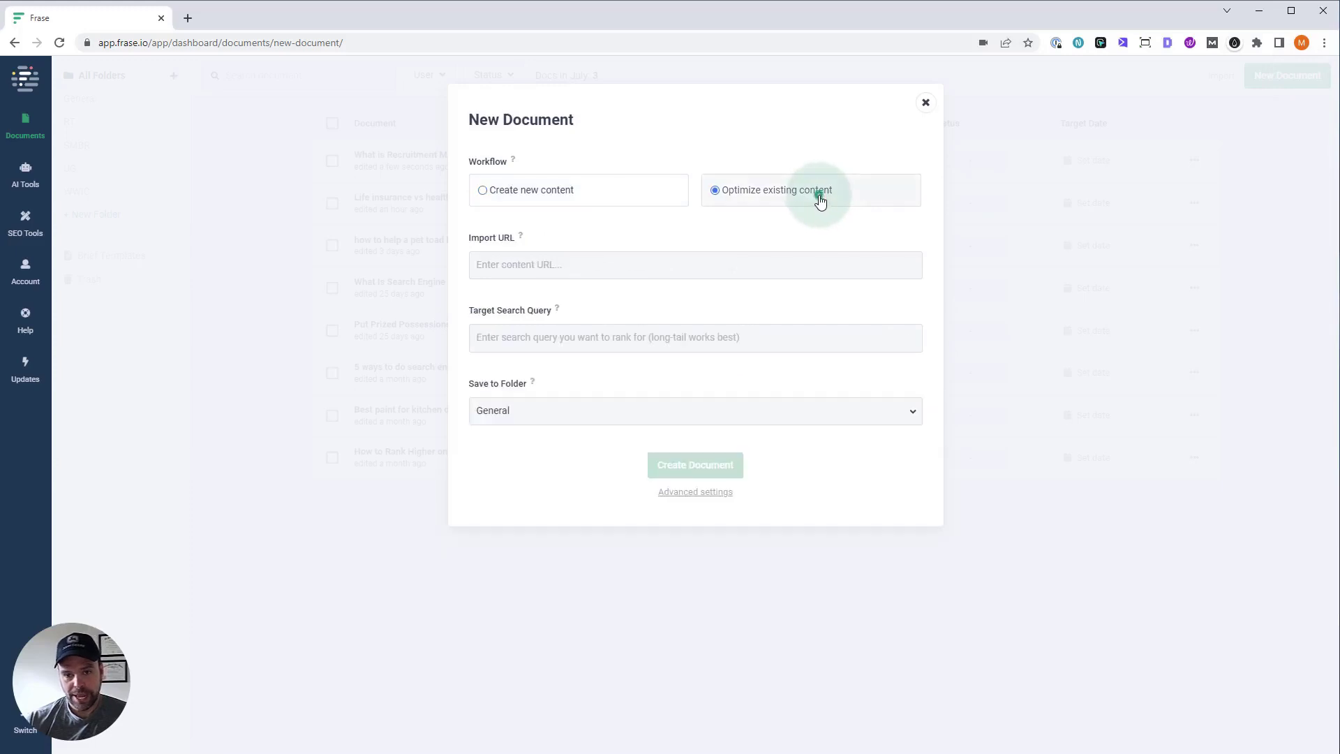
left_click(551, 194)
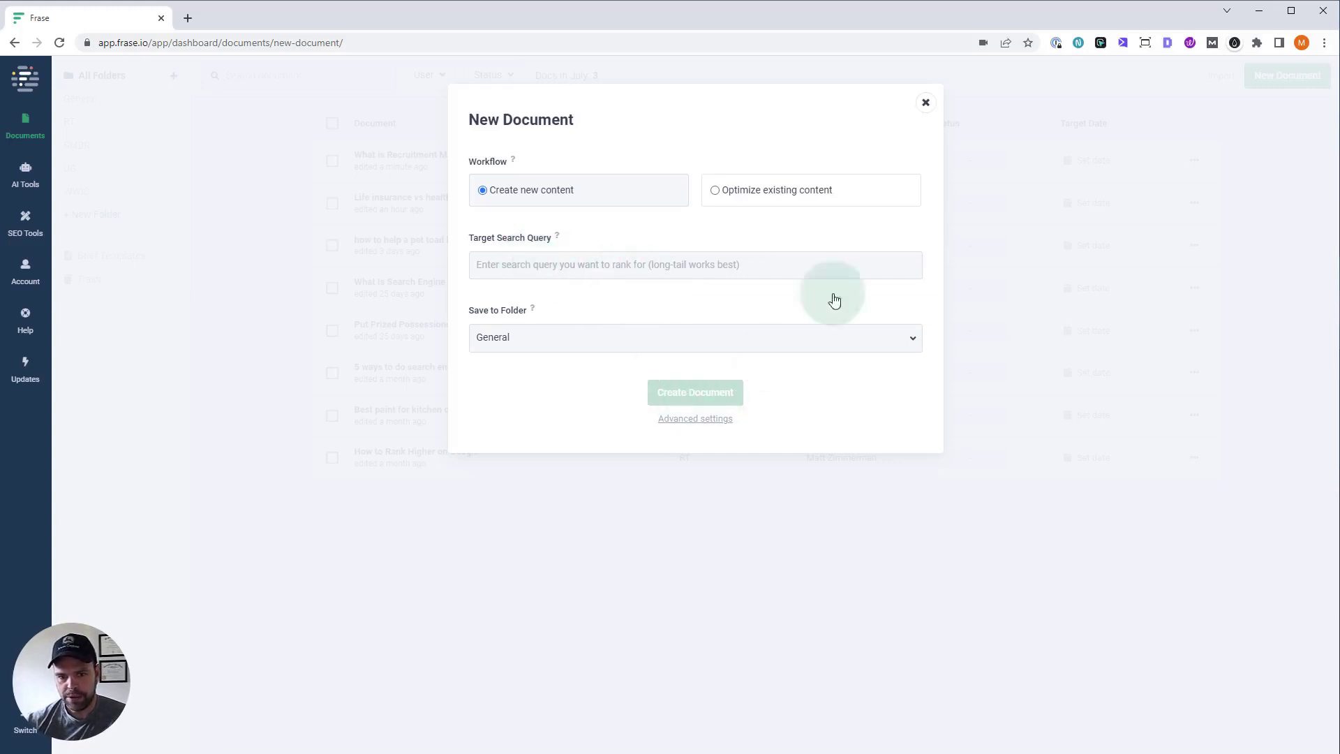
left_click(925, 105)
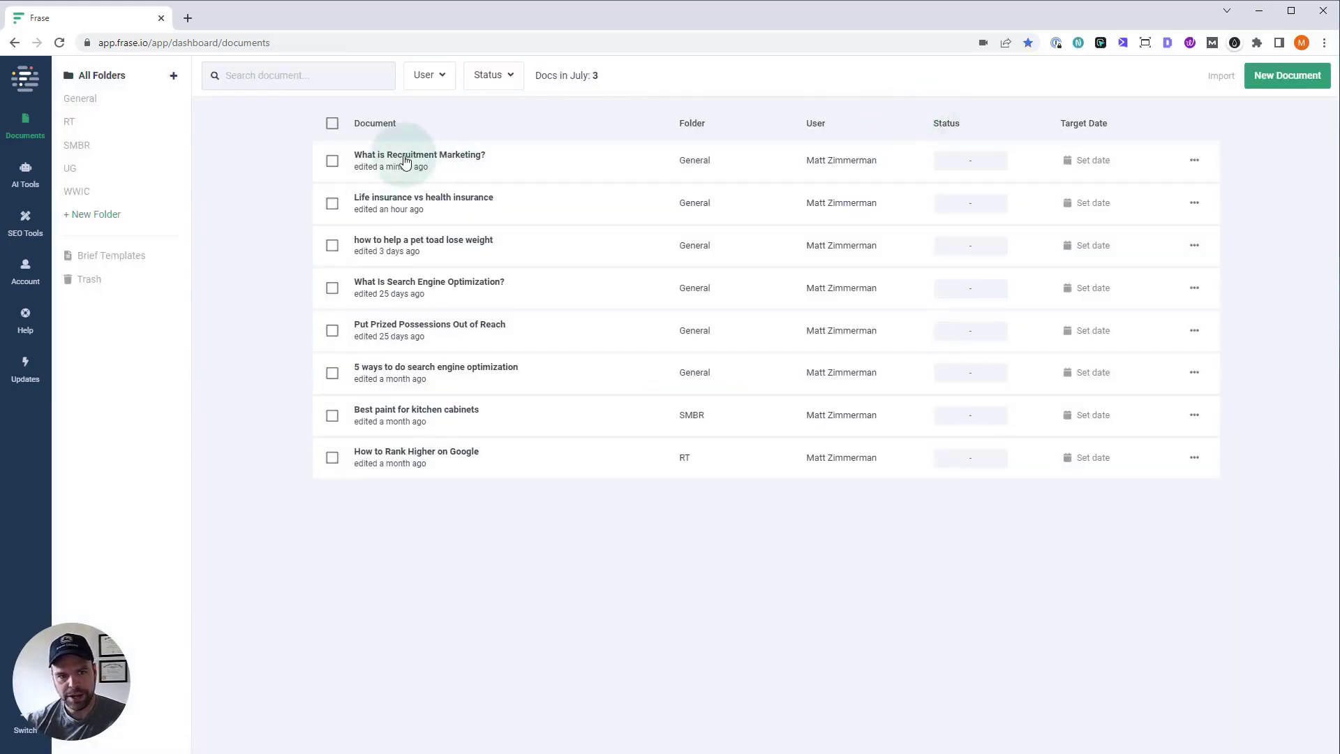
Open the 'What is Recruitment Marketing?' draft, cursor below the last paragraph, and show its topic terms
left_click(446, 160)
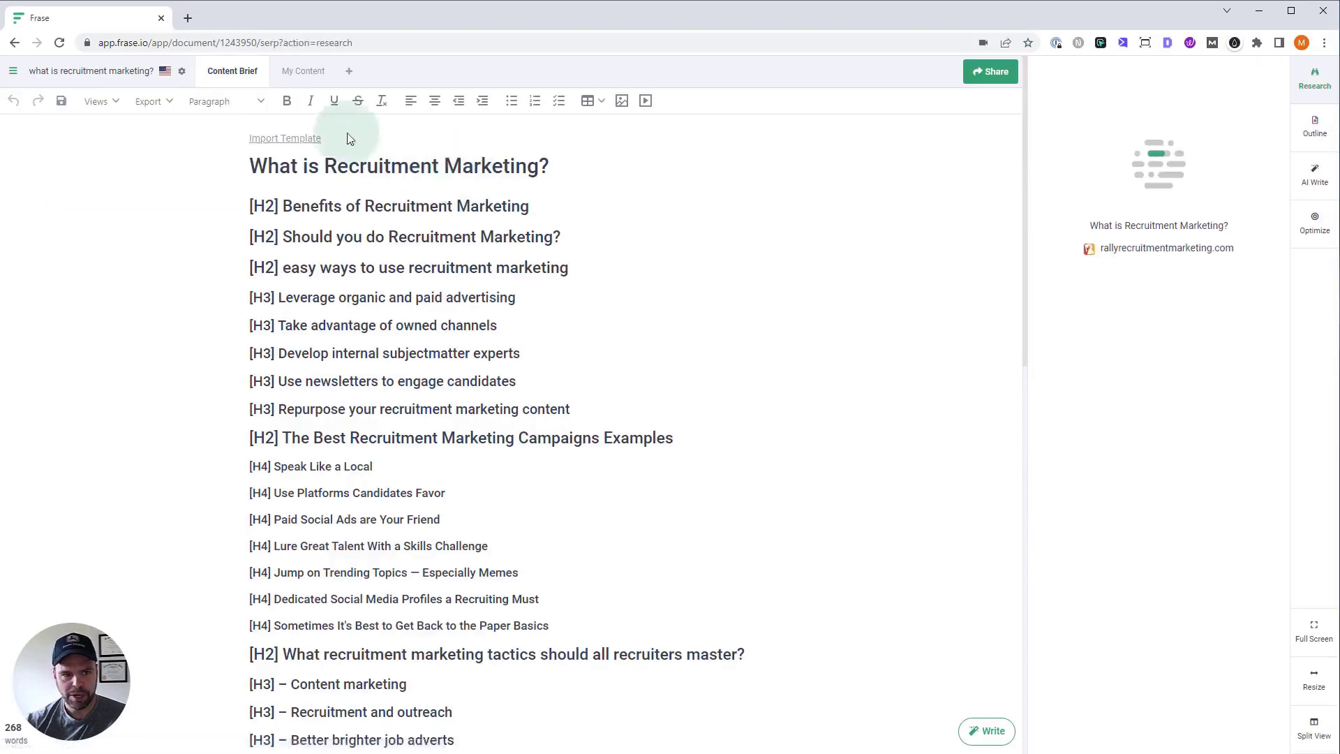
left_click(321, 81)
left_click(266, 168)
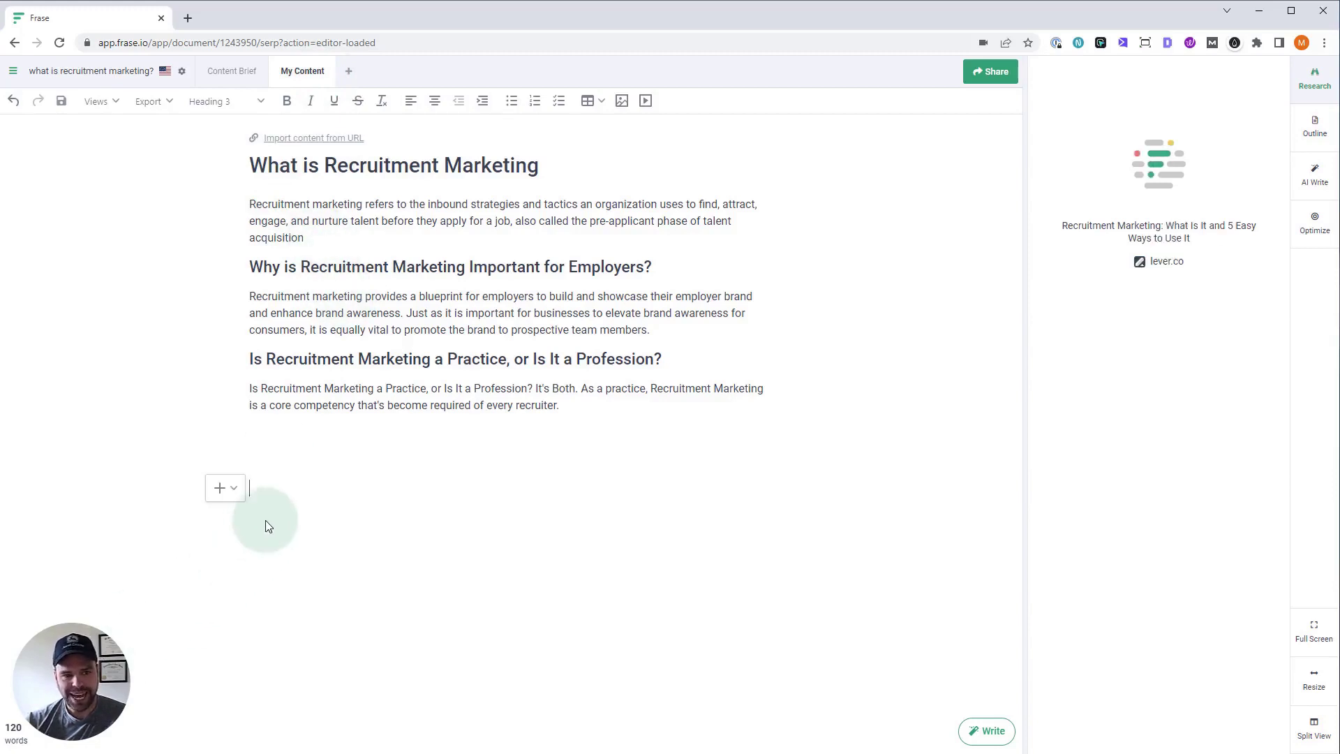
left_click(318, 435)
left_click(318, 434)
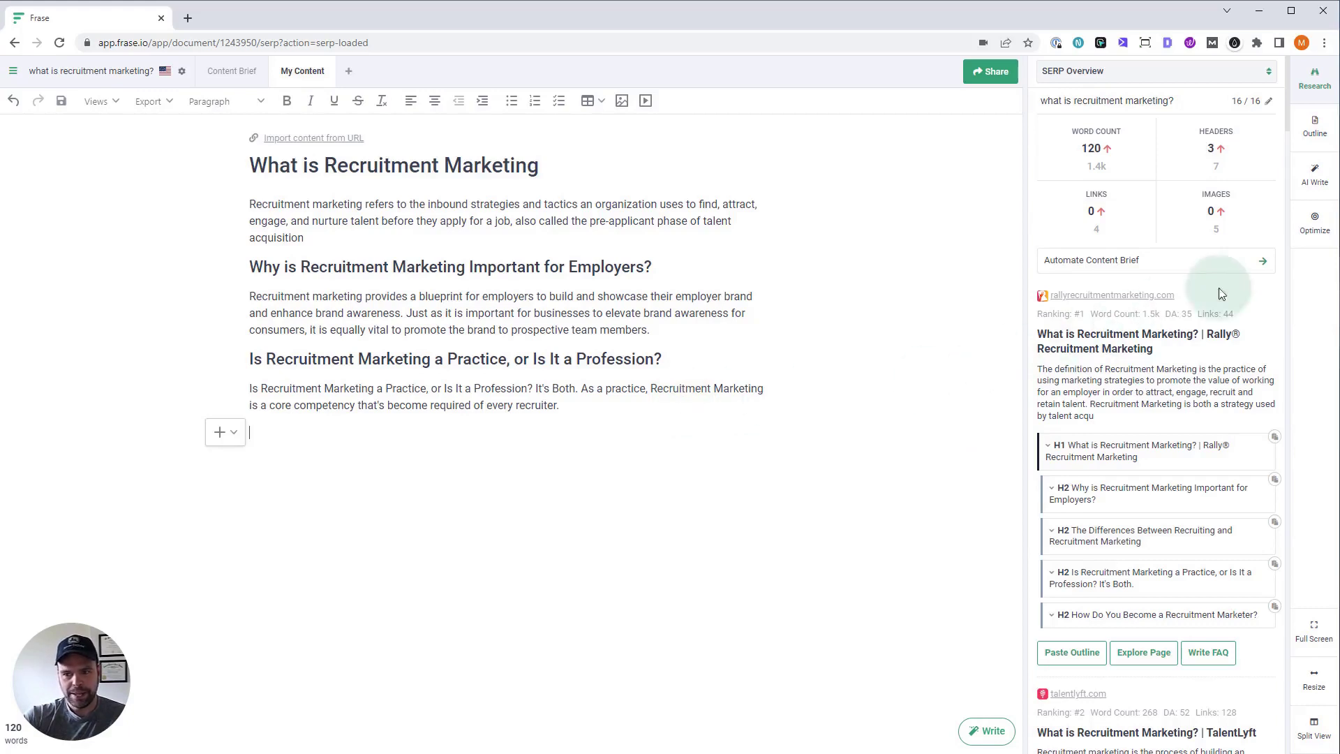
left_click(1311, 220)
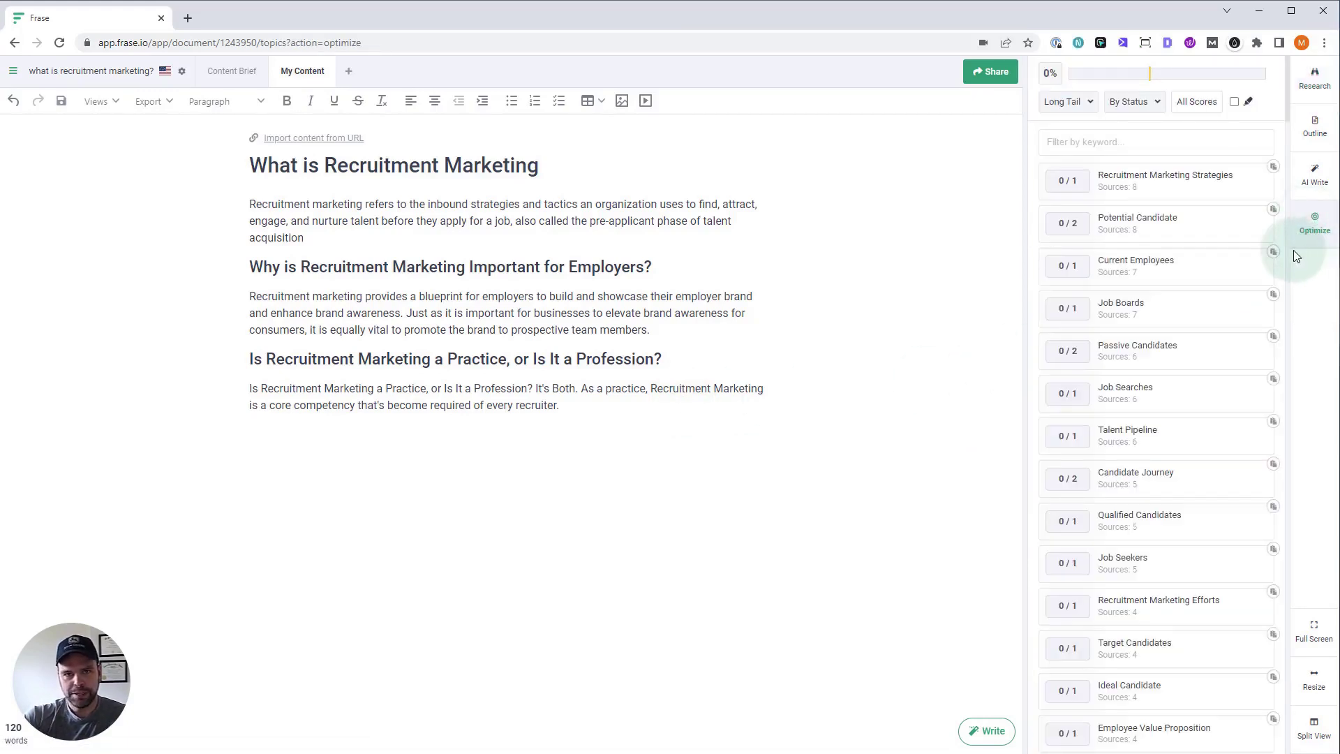
mouse_move(1247, 254)
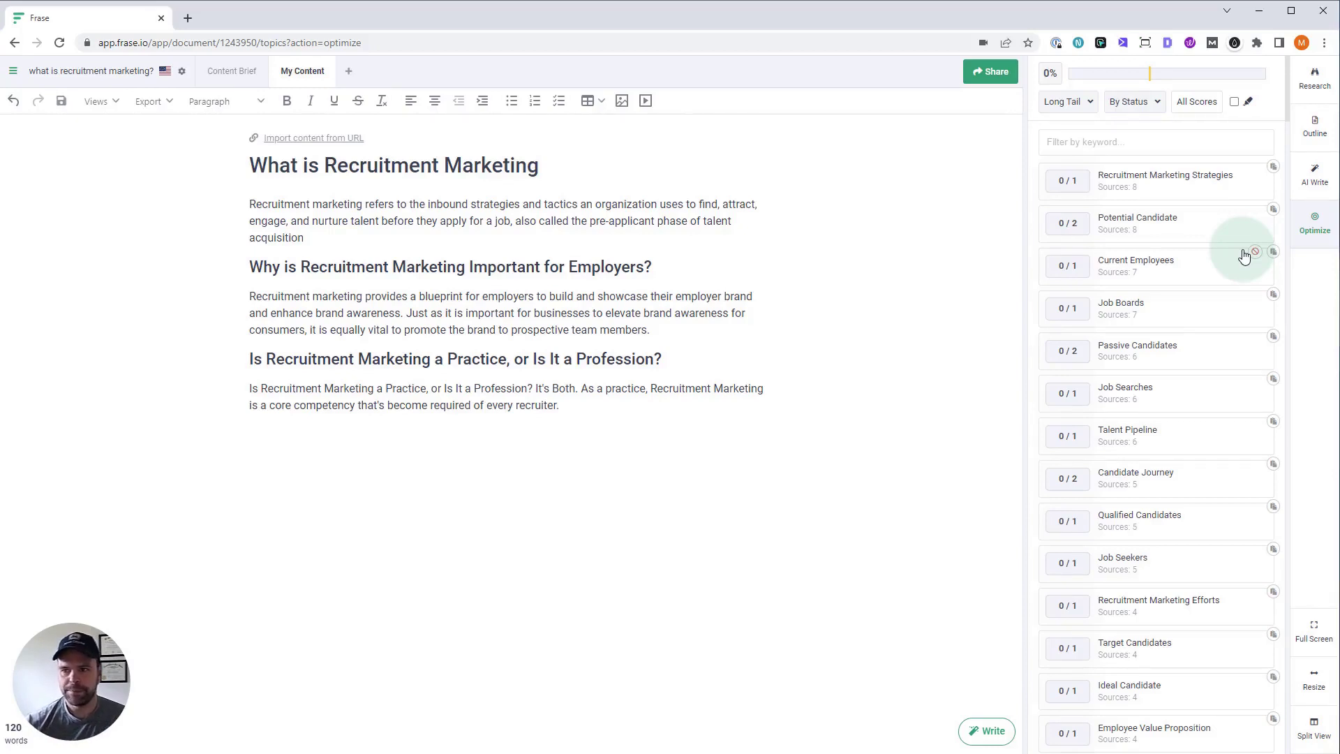
left_click(1314, 78)
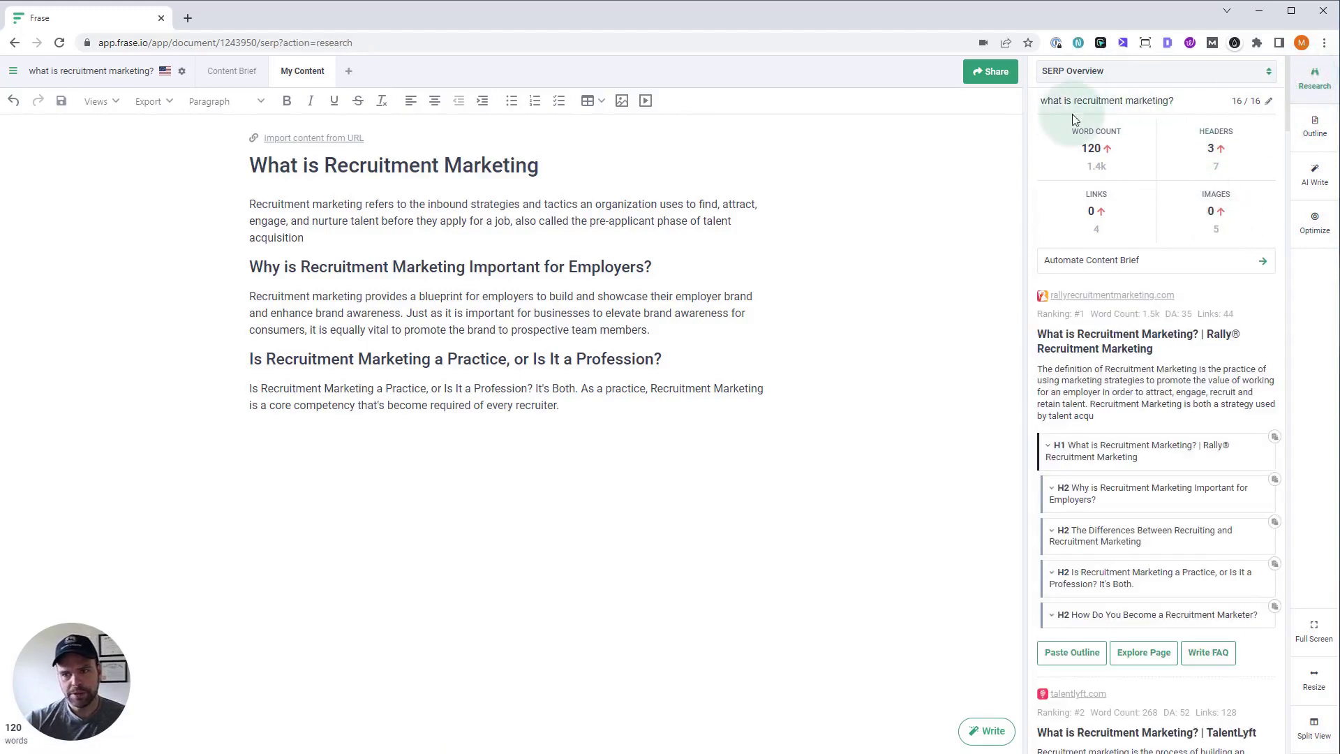
left_click(1039, 99)
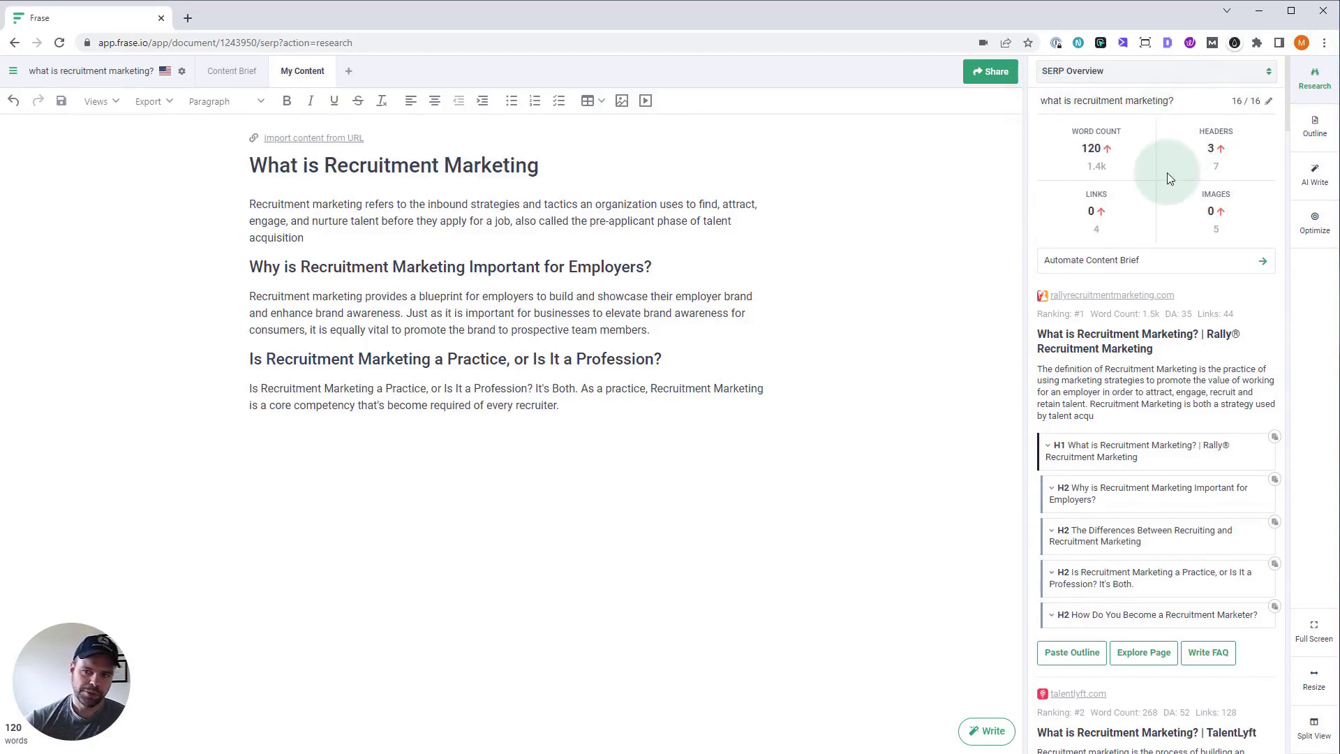
left_click(1269, 105)
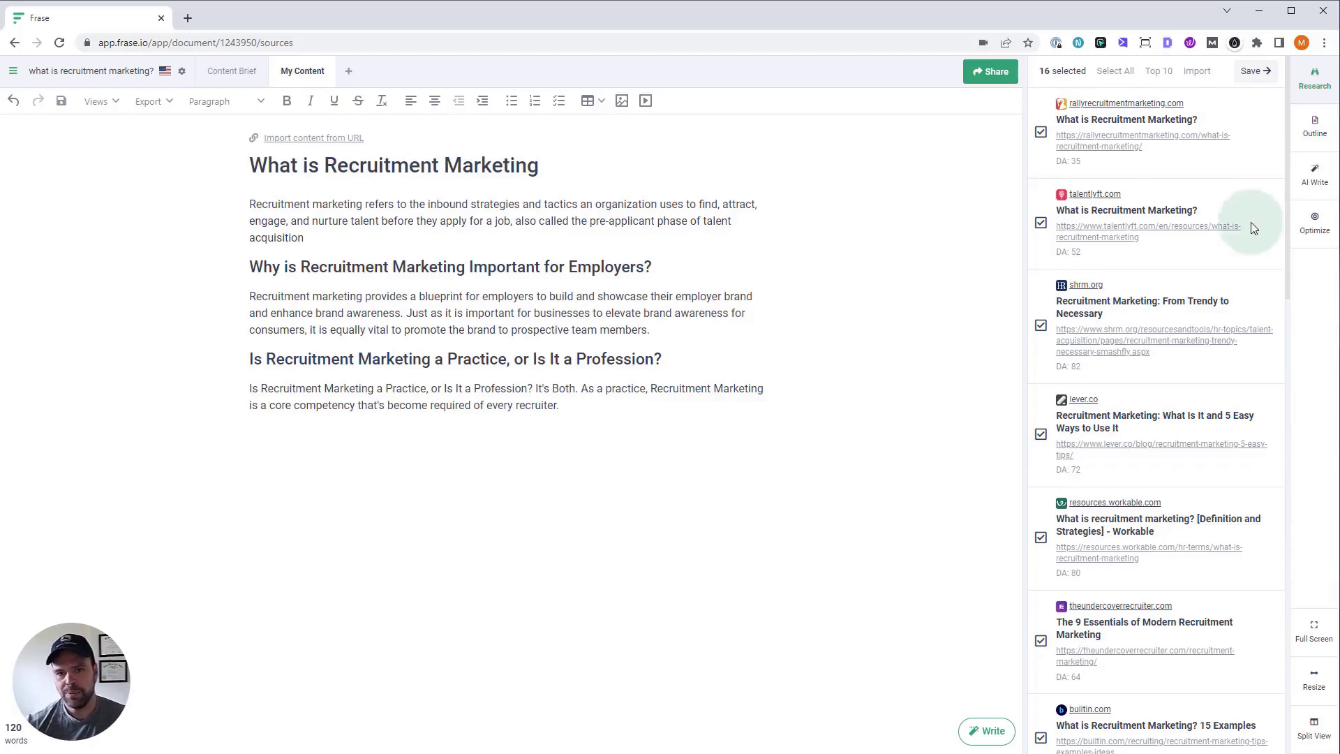
scroll(1166, 484, "down", 20)
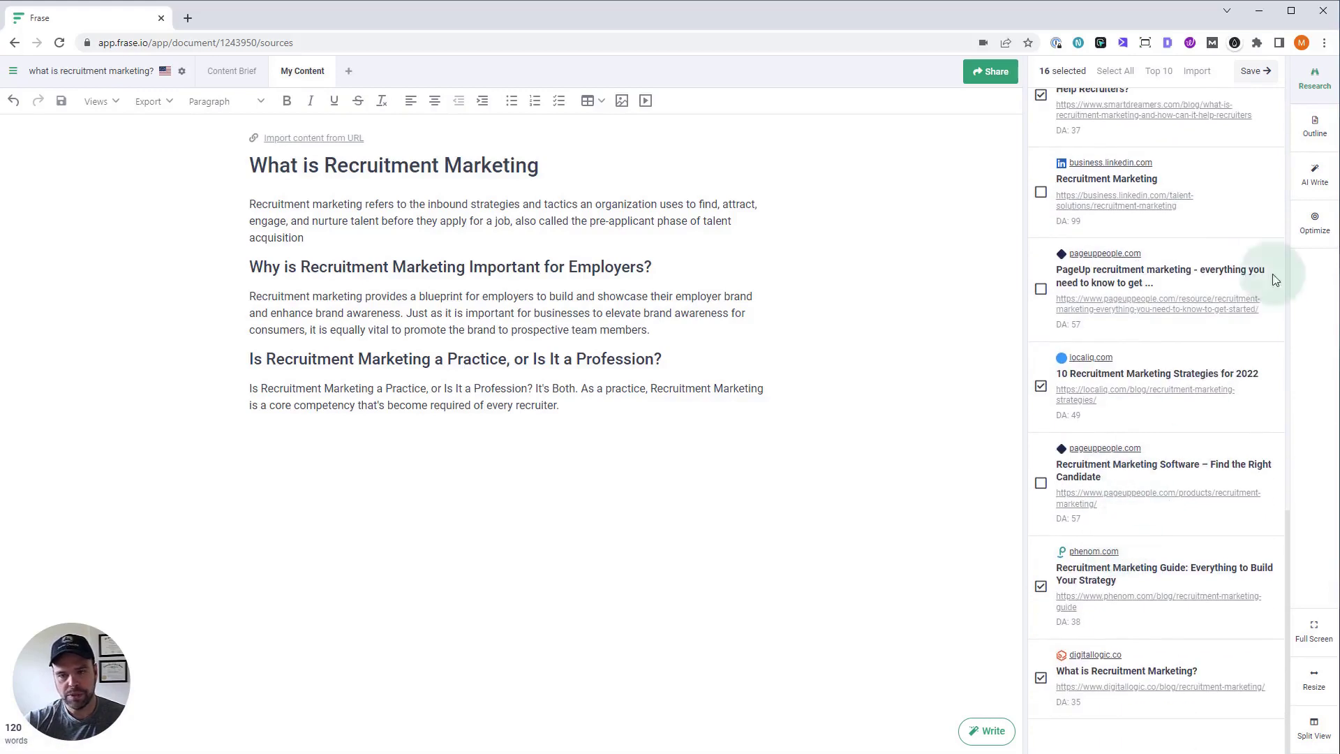
left_click(1316, 224)
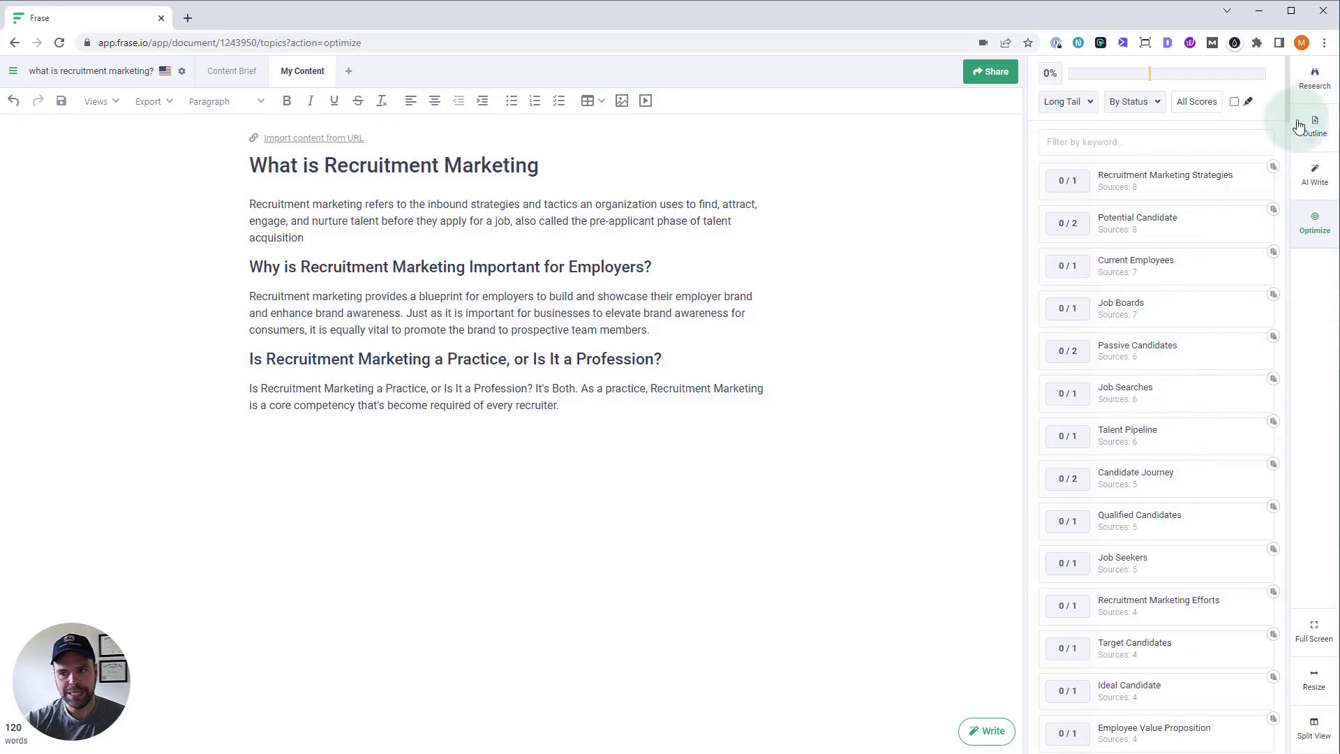
left_click(1315, 77)
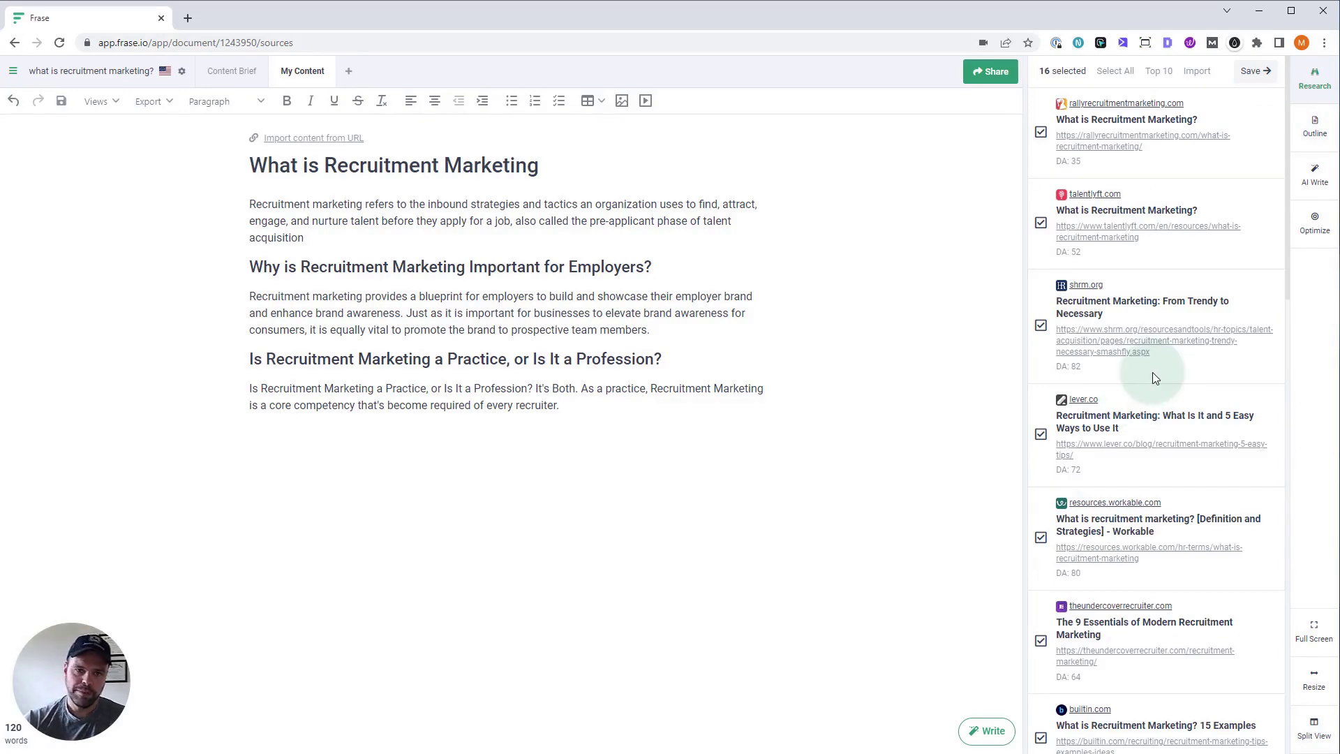
scroll(1153, 377, "down", 15)
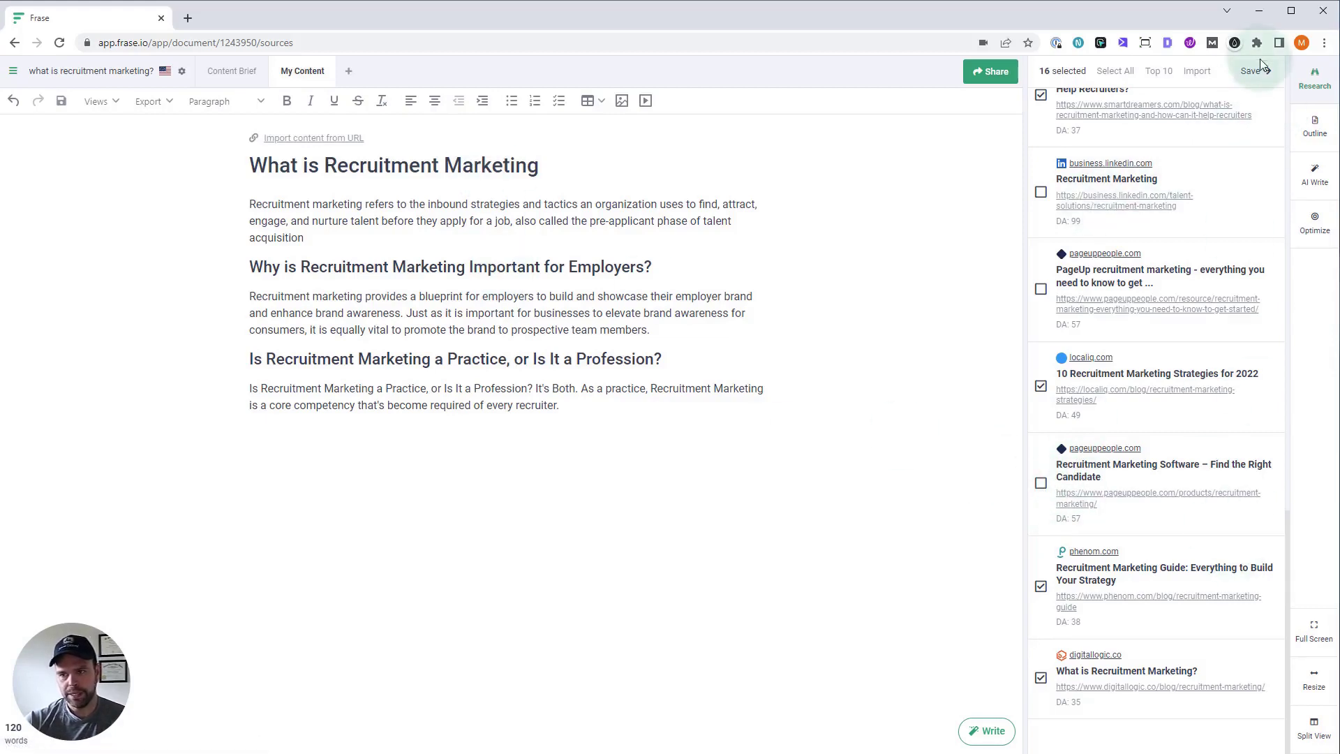
left_click(1330, 83)
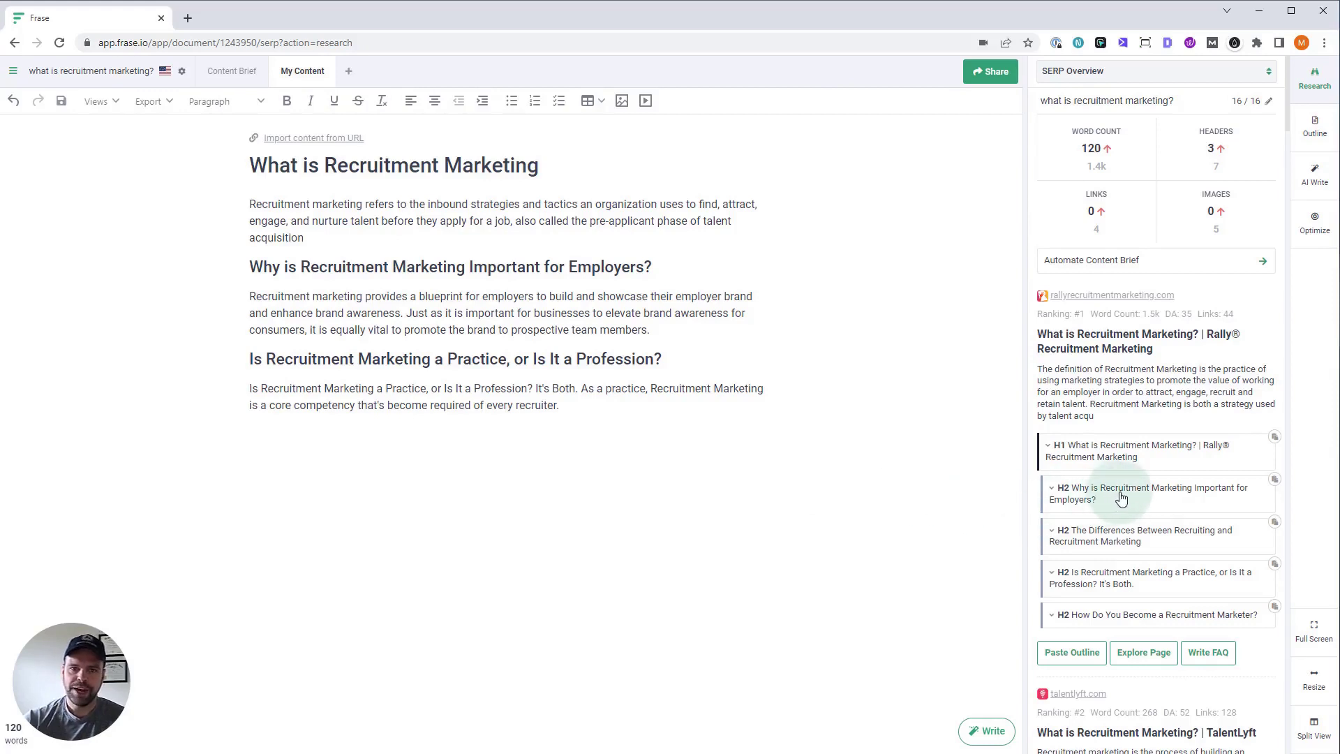
Add an empty line after the paragraph ending 'recruiter.' and bring up the headings Outline panel
left_click(585, 406)
key("Return")
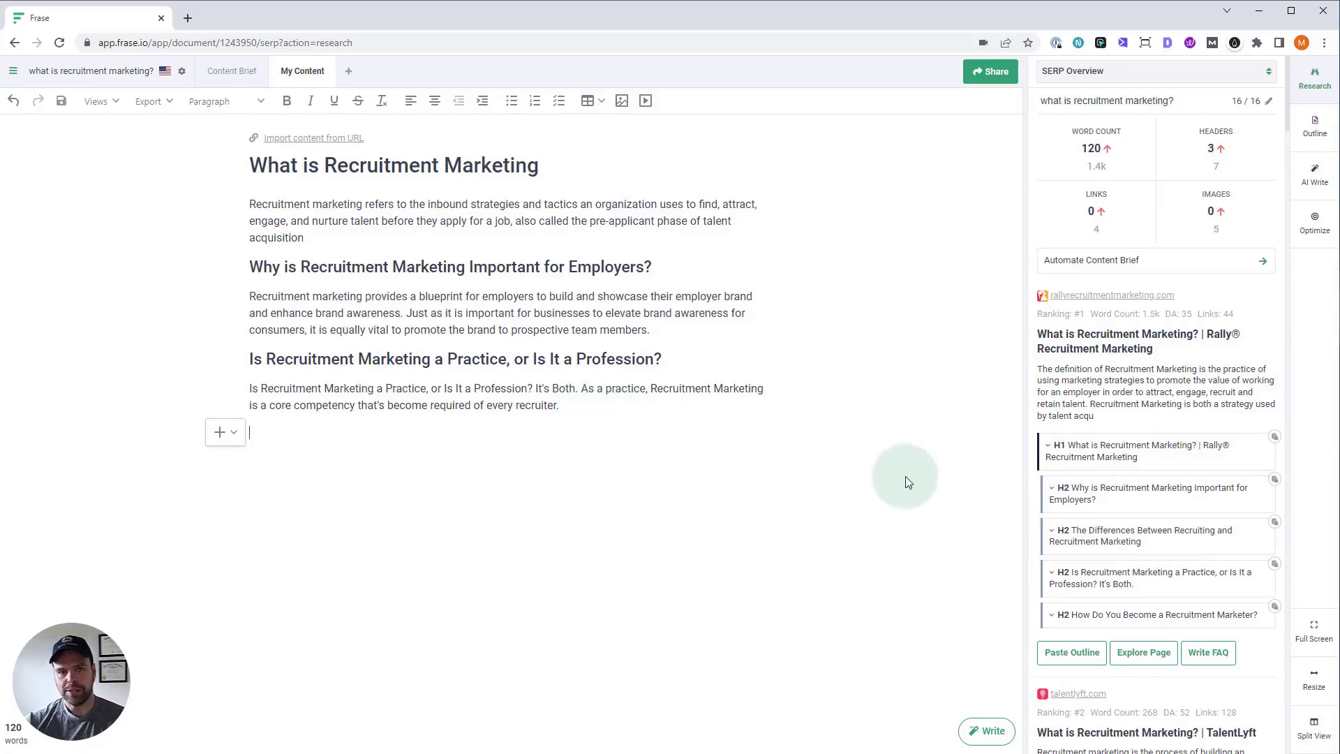
scroll(1200, 527, "down", 8)
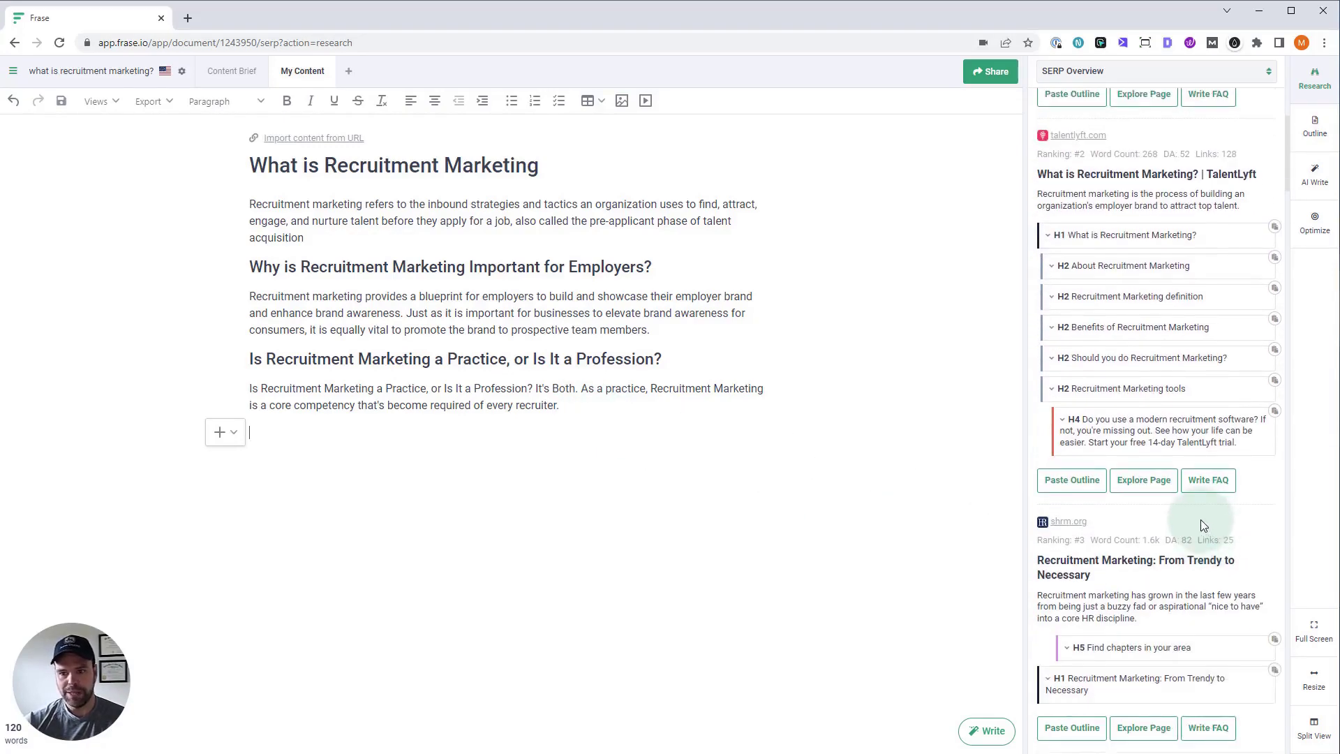
scroll(1204, 533, "down", 12)
scroll(1138, 536, "up", 20)
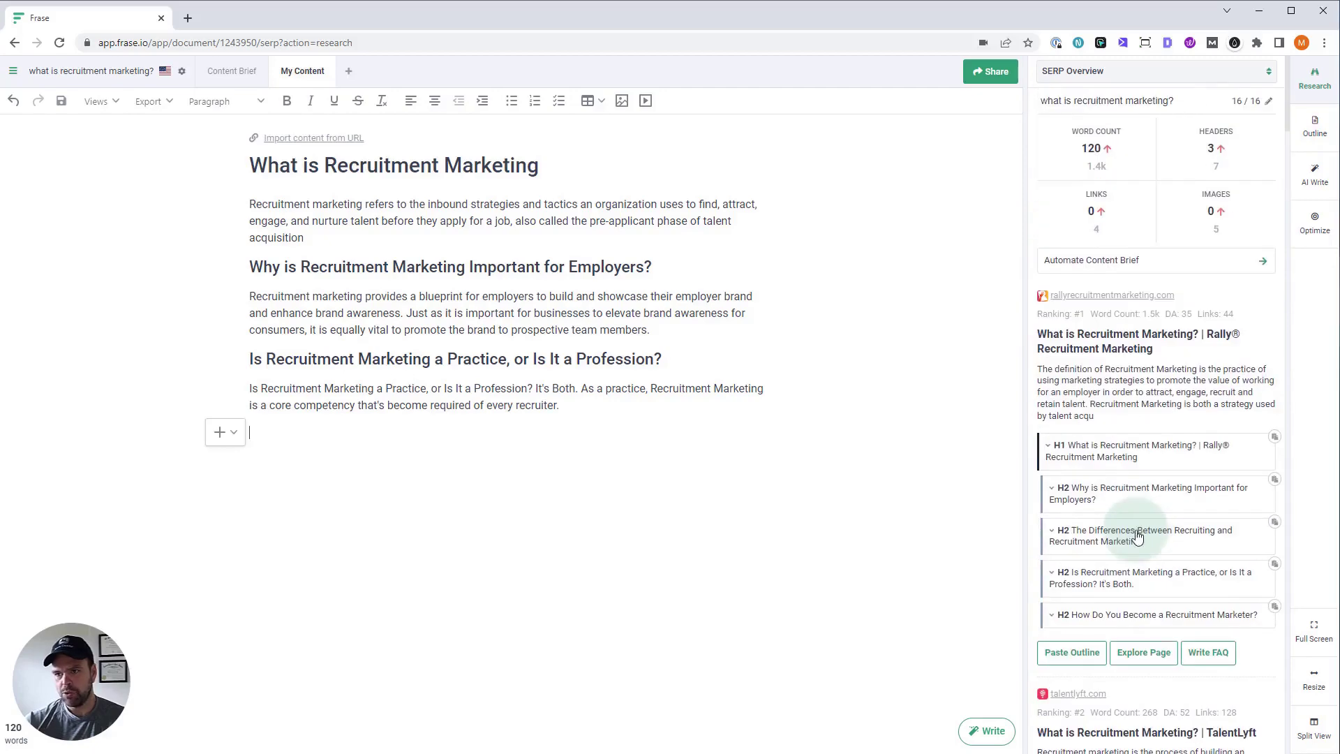
scroll(1165, 496, "down", 15)
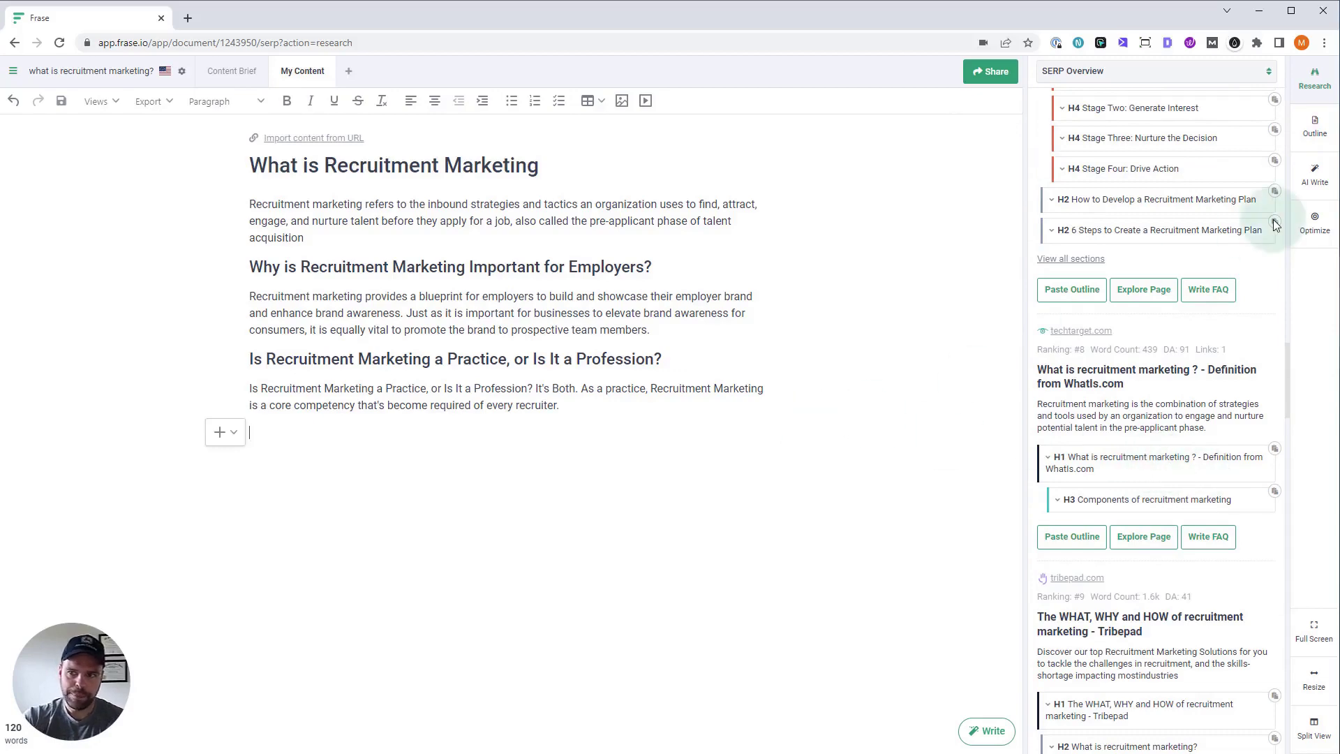
left_click(1324, 136)
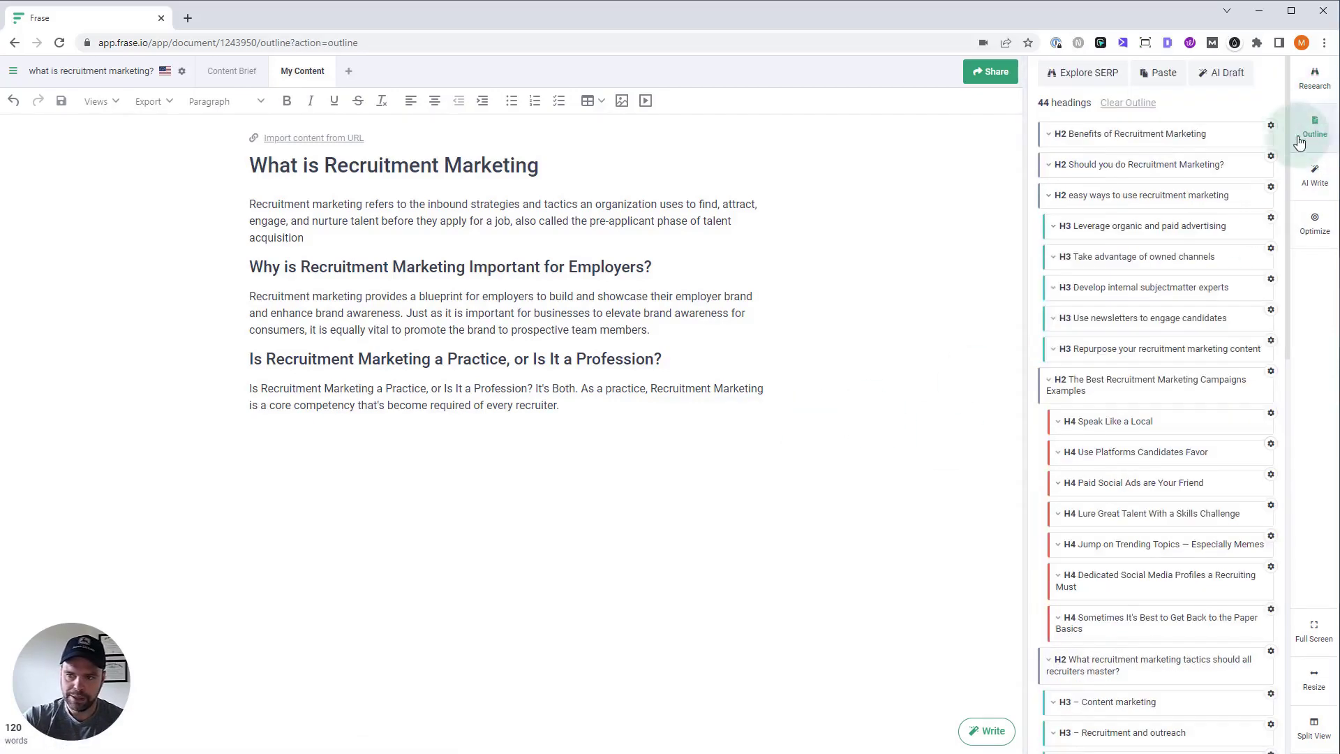
Compare competitor pages' headings side by side and save the outline
left_click(1082, 73)
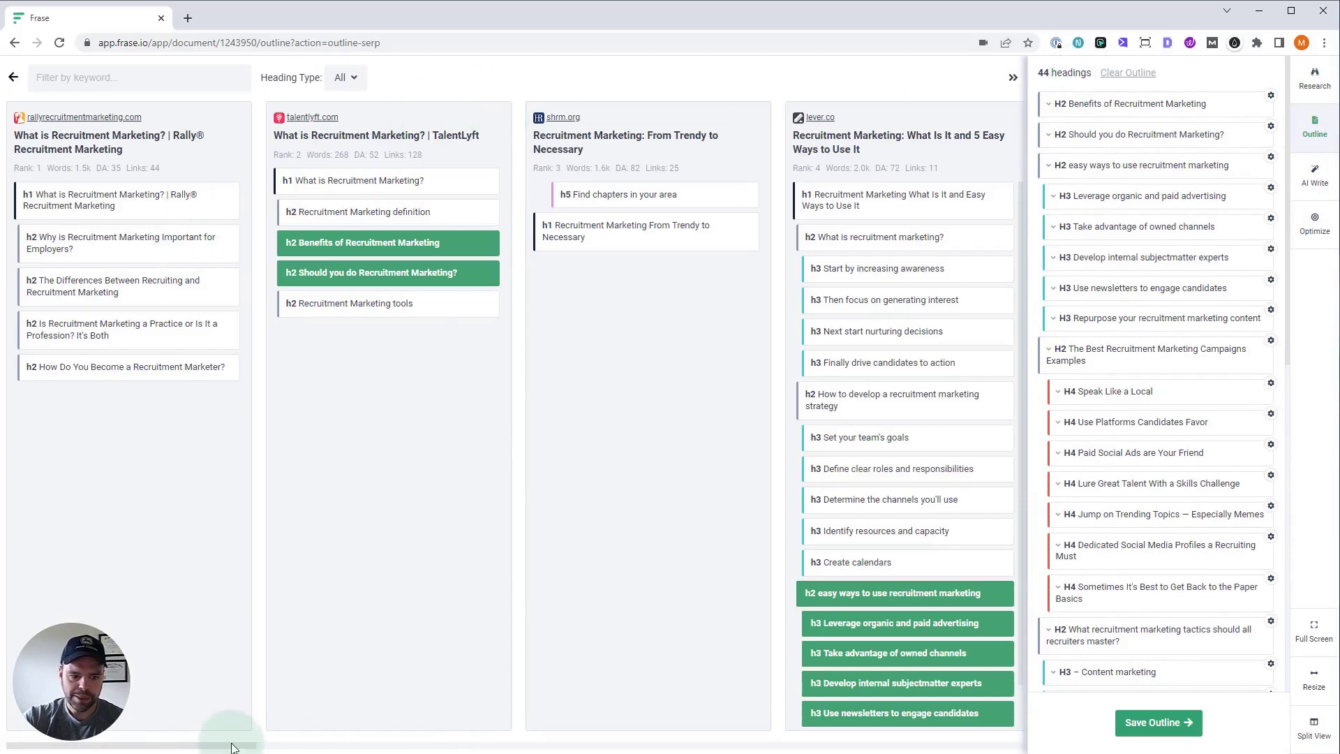
scroll(234, 743, "right", 5)
scroll(224, 740, "left", 5)
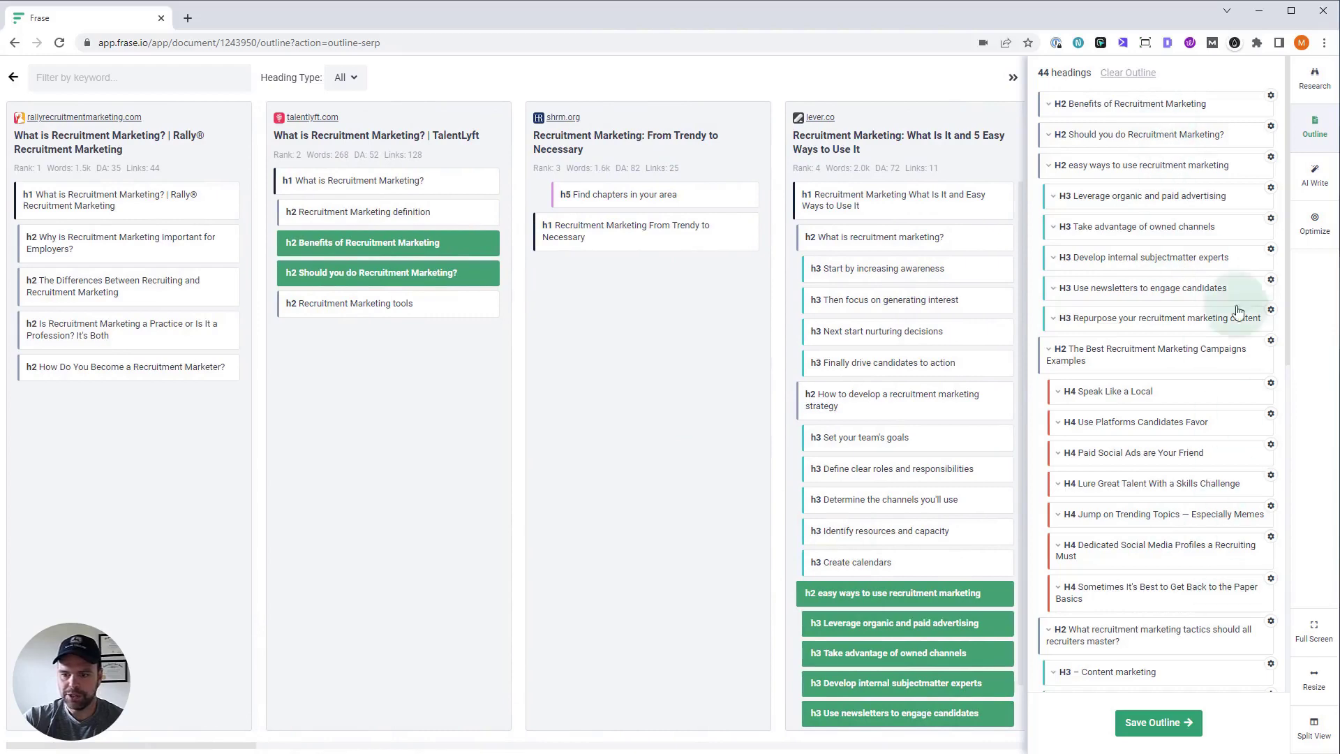
left_click(1173, 724)
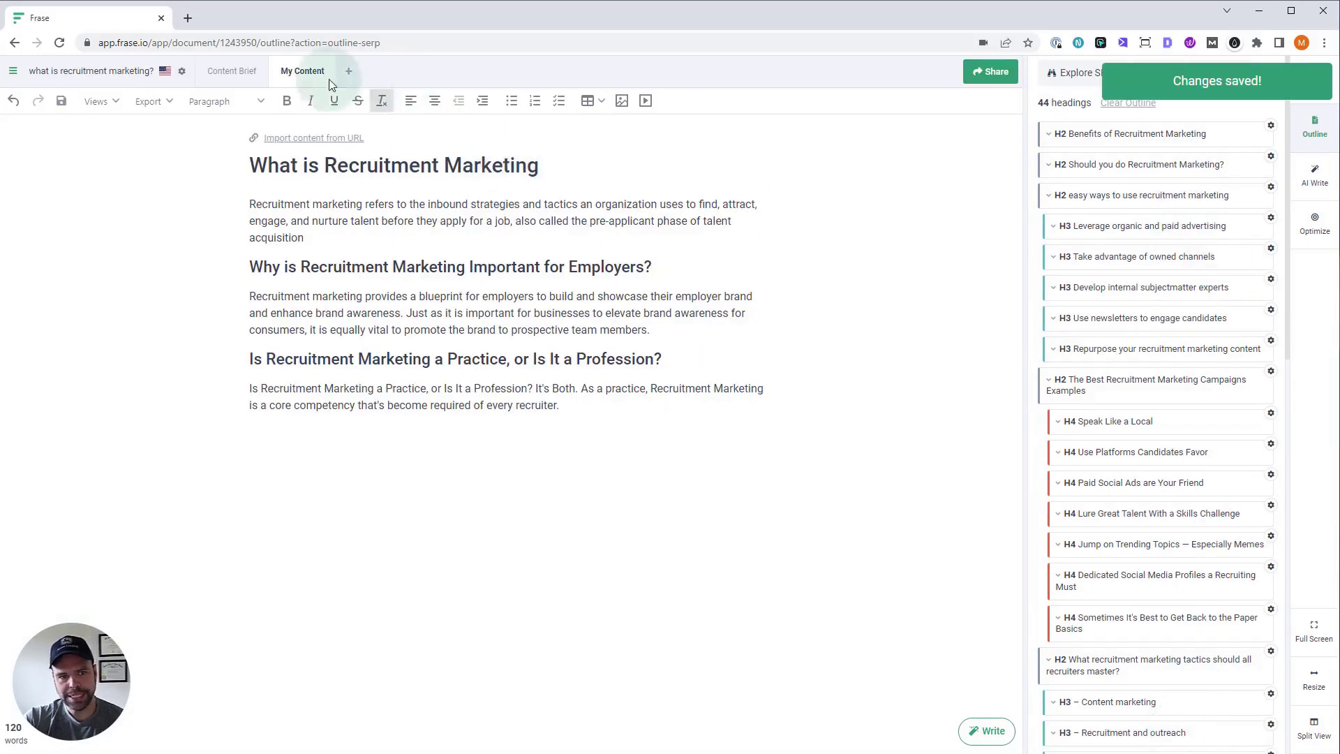
Review the saved headings in the content brief, then return to the My Content draft
left_click(231, 76)
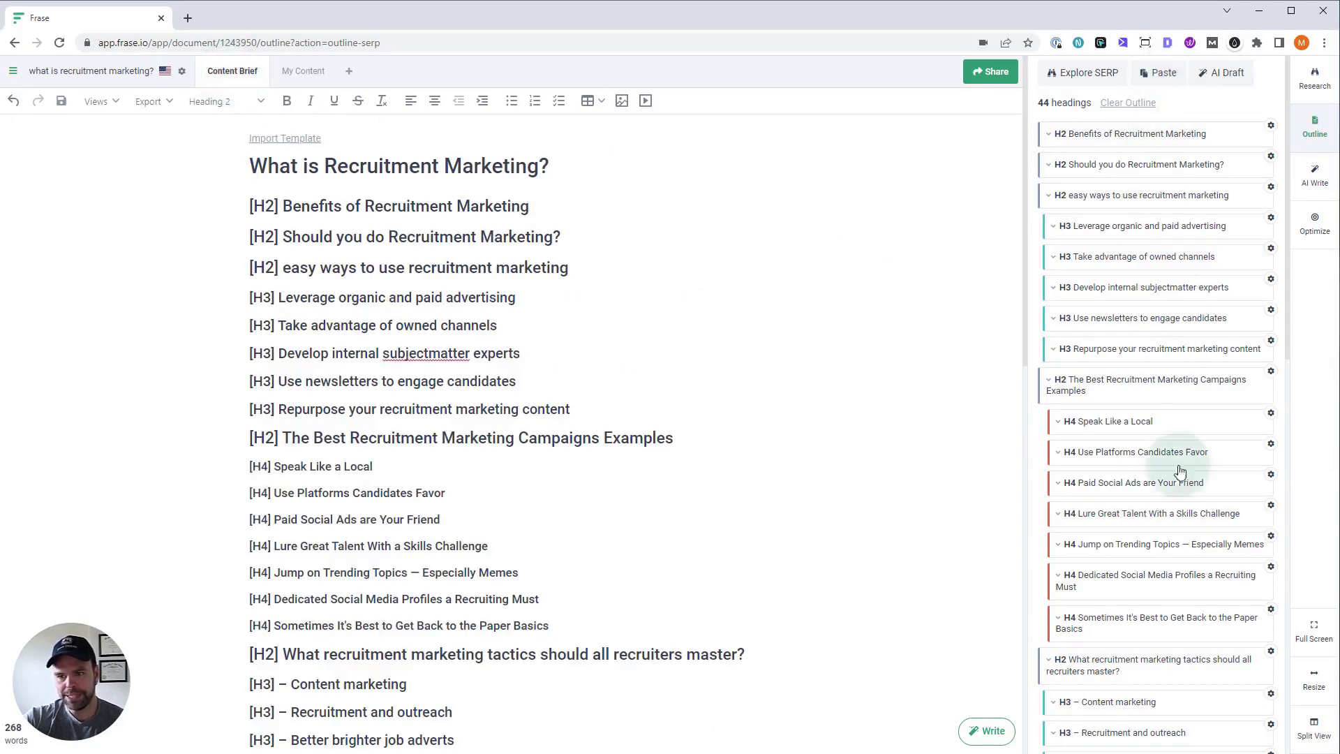
scroll(1175, 577, "down", 10)
scroll(514, 478, "down", 12)
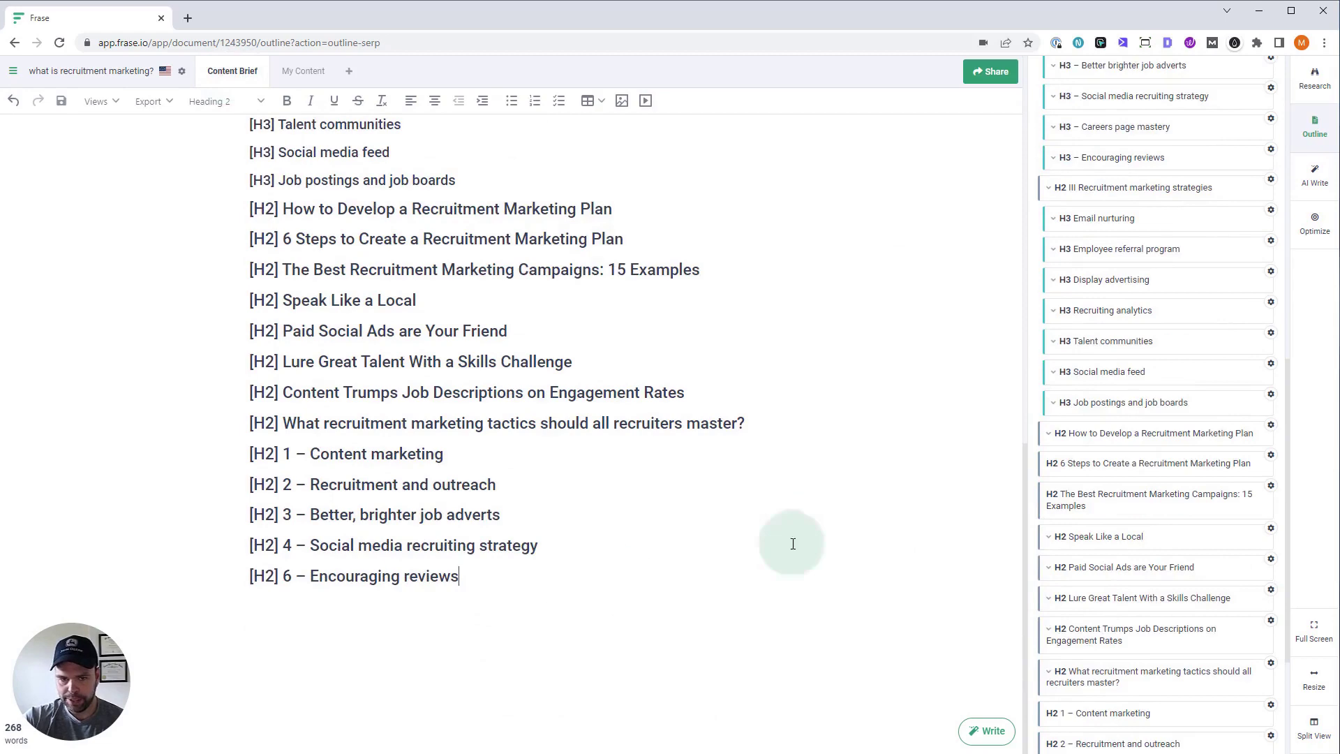
left_click(307, 71)
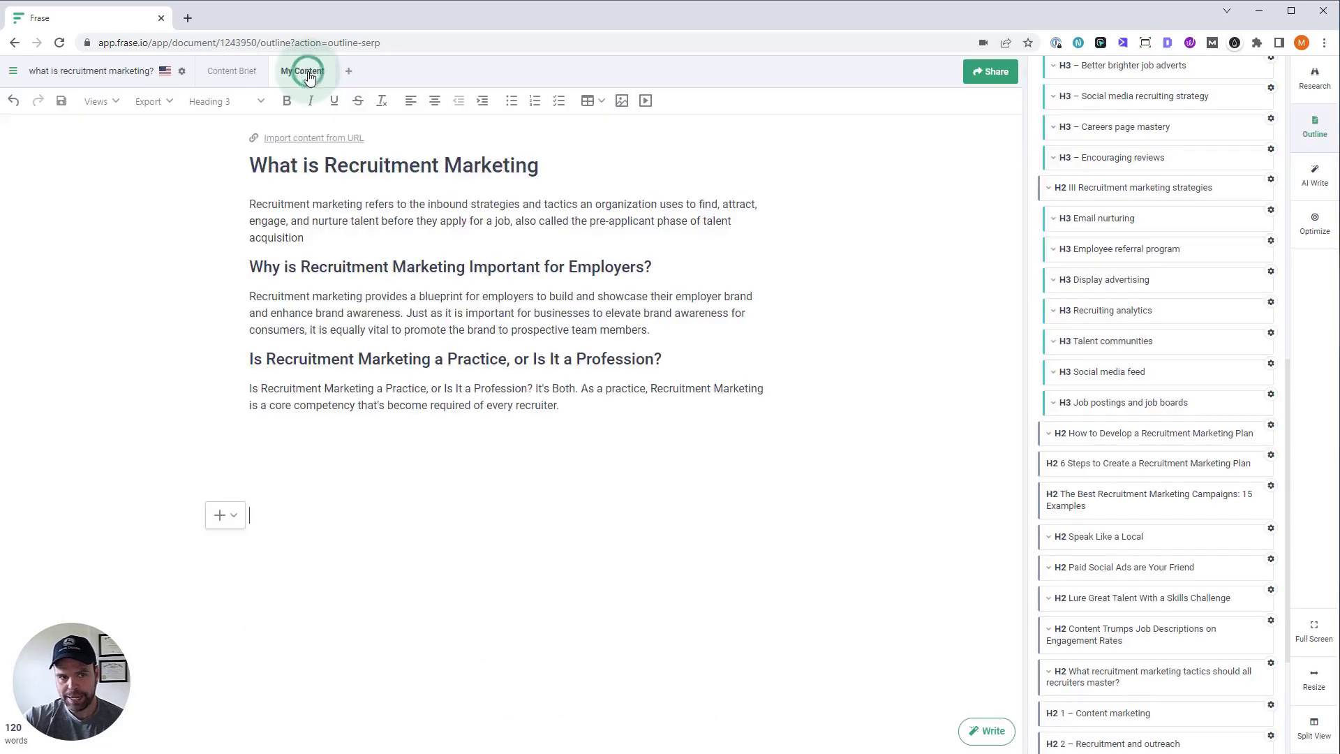
In Split View, add 'Should a Business Do Recruitment Marketing?' as an H2 after the employer paragraph
left_click(1323, 738)
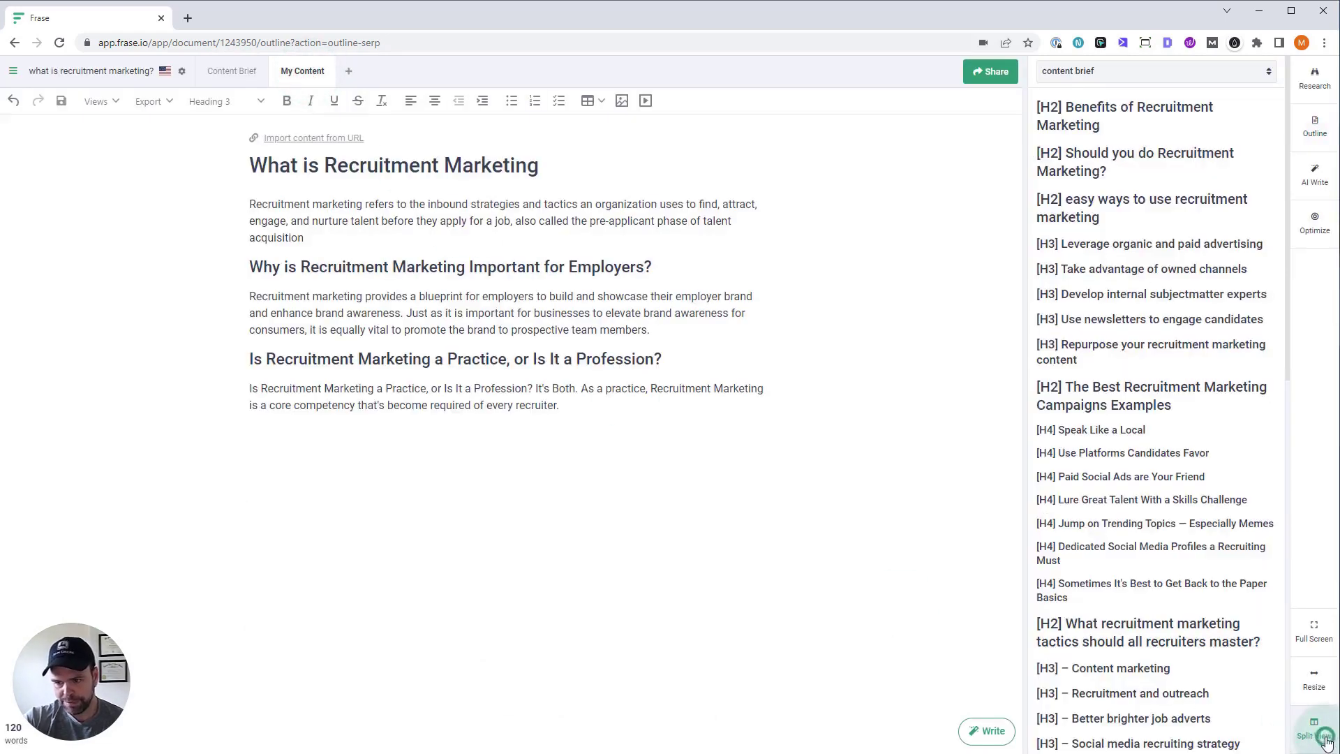
scroll(1187, 656, "down", 8)
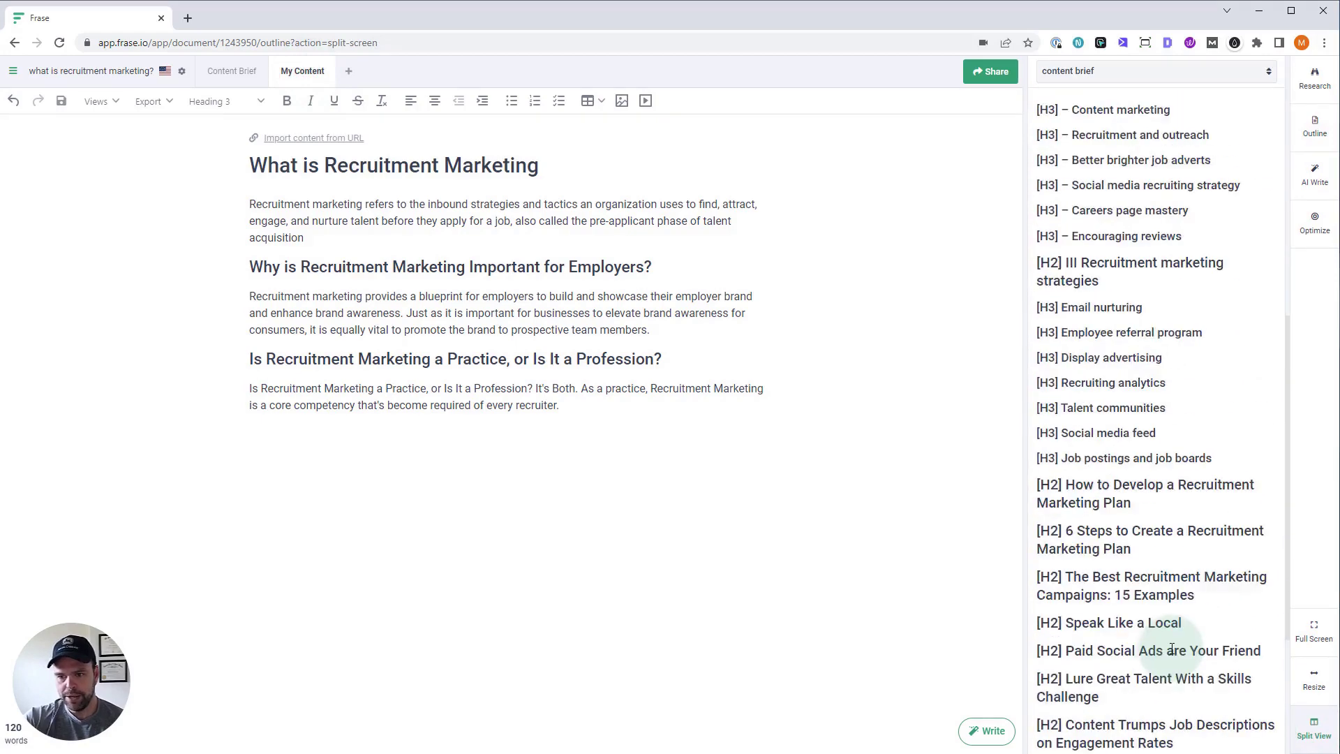
scroll(1172, 649, "down", 3)
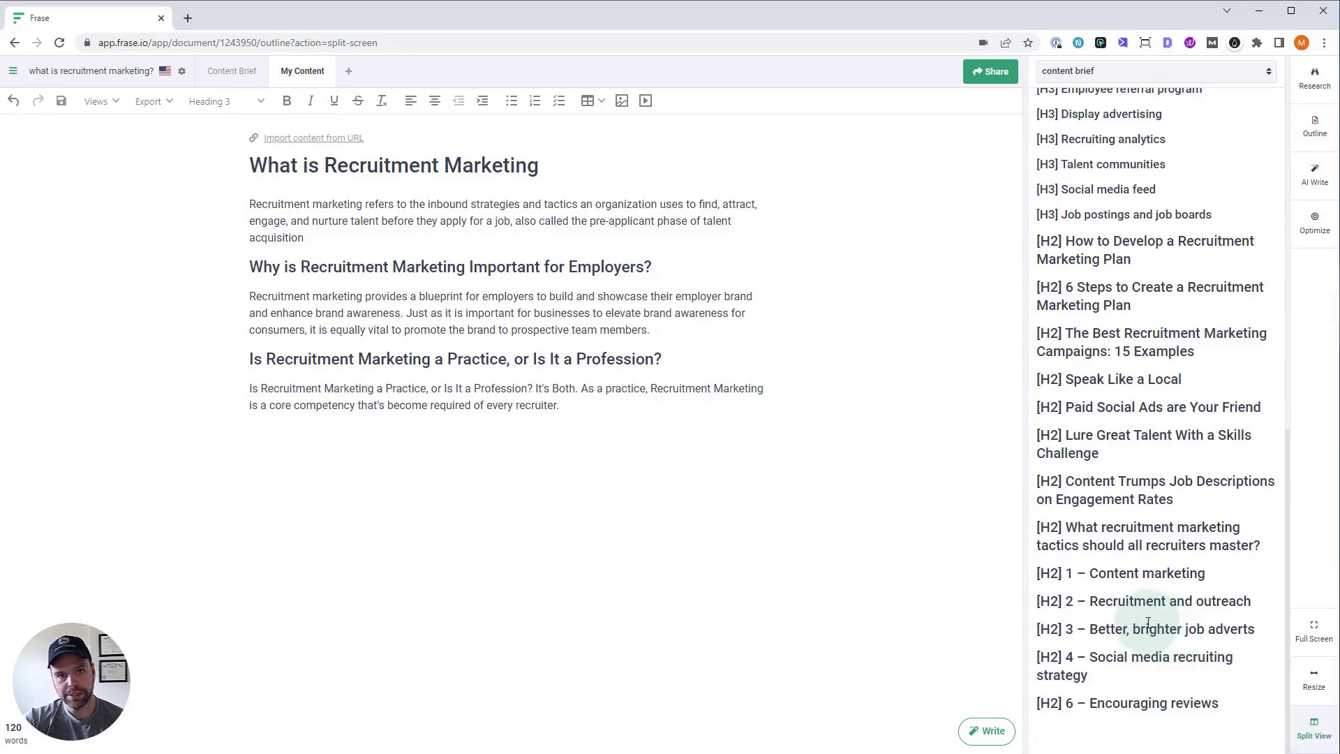
scroll(1148, 622, "up", 4)
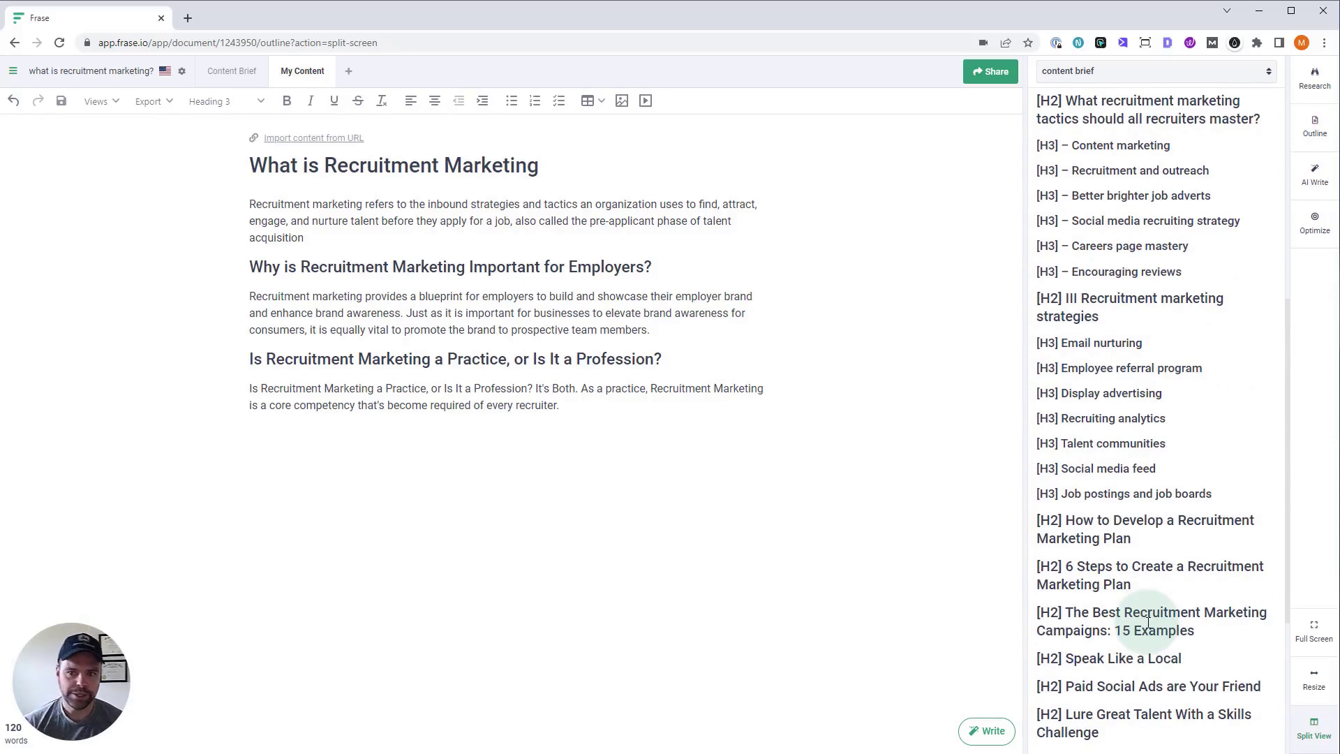
scroll(1176, 434, "up", 7)
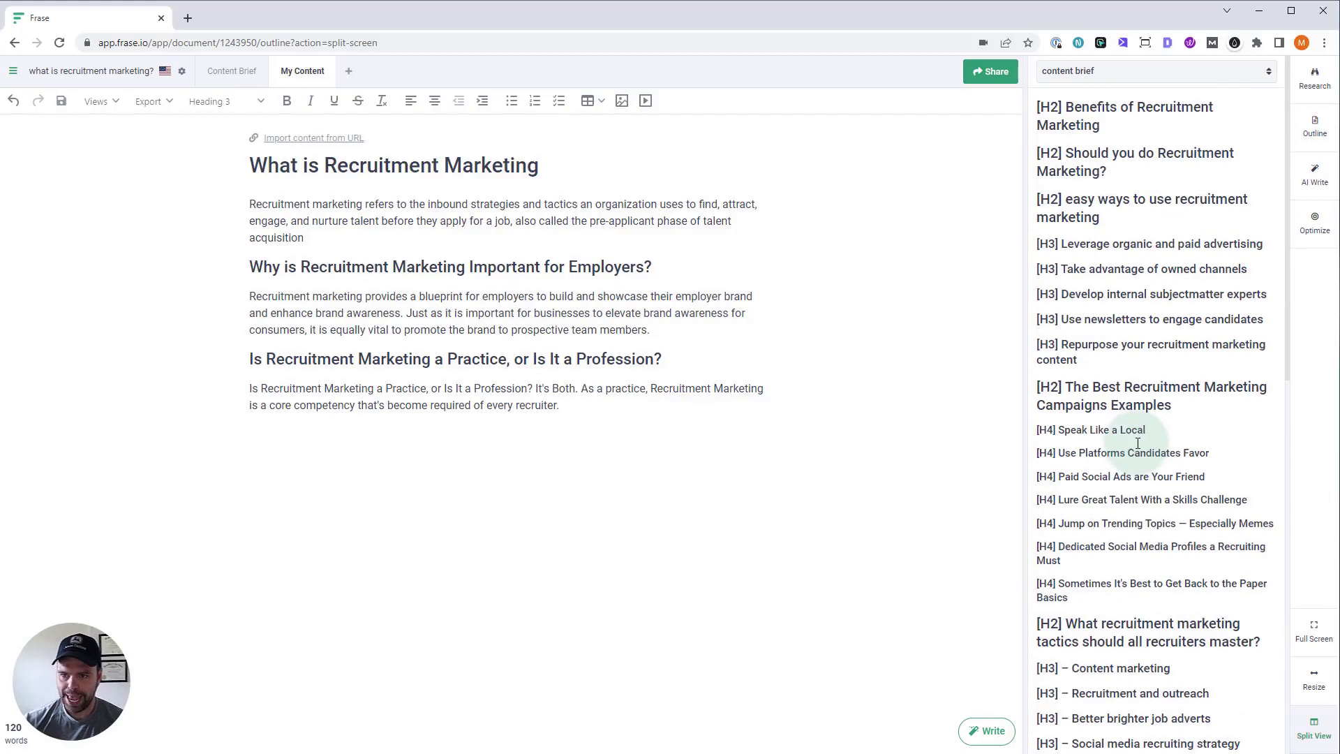
left_click(660, 328)
key("Return")
type("Should ")
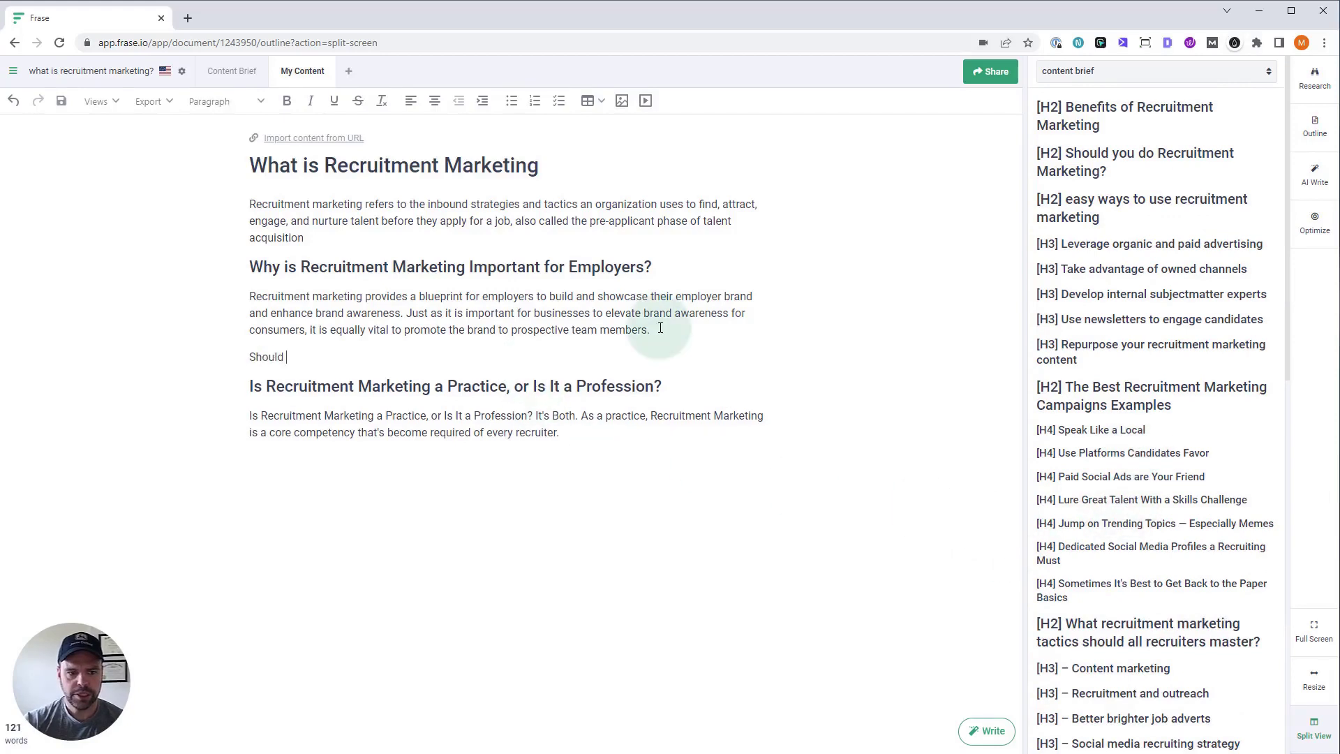
type("a Business D")
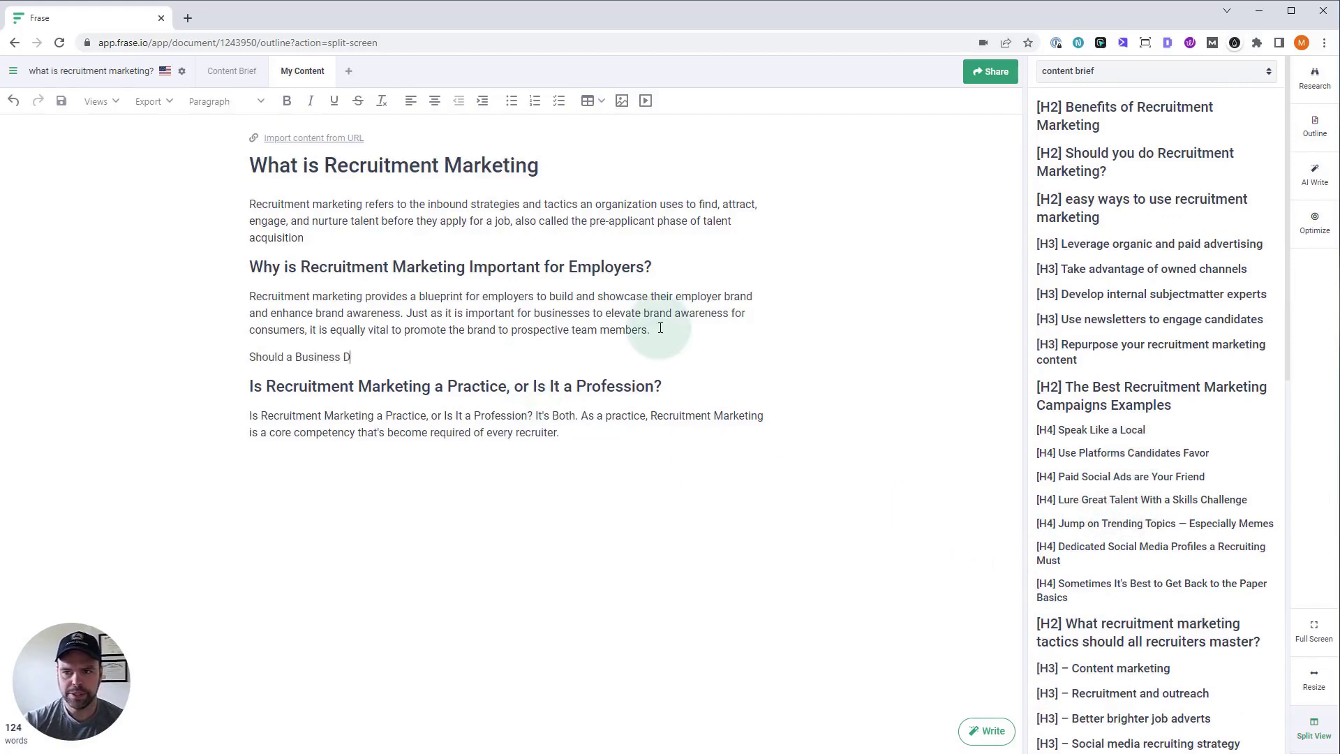
type("o Recruitment Marketing?")
key("Return")
triple_click(439, 357)
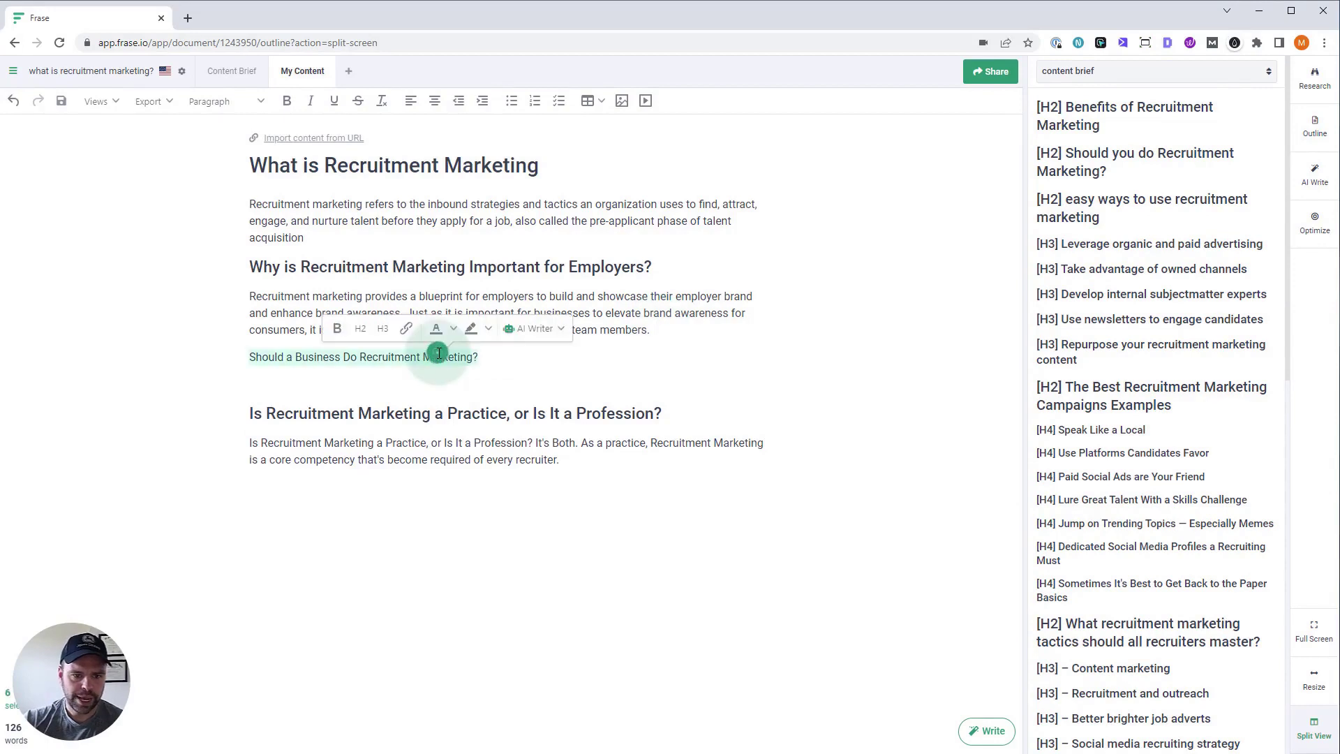
left_click(285, 329)
Add the H2 '5 Easy Ways to Use Recruitment Marketing', correcting the misspellings
key("Down")
type("Eays Ways to")
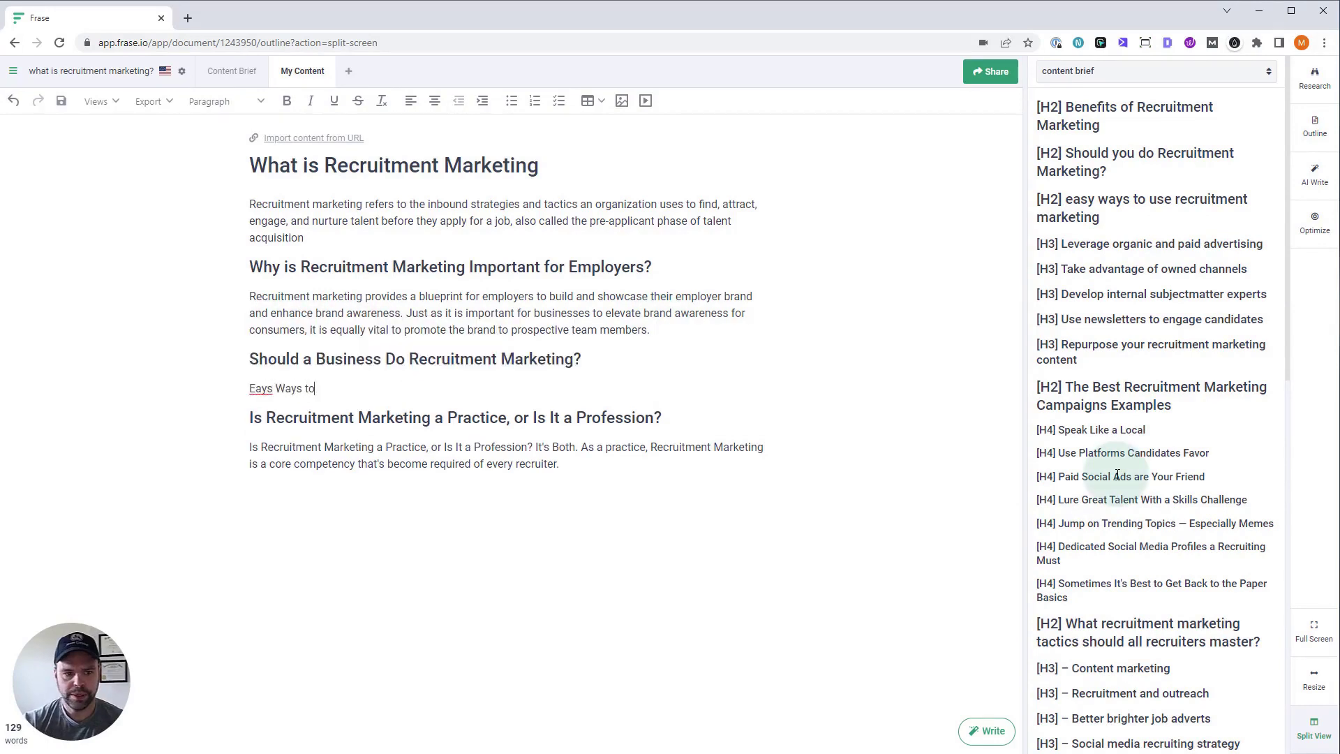
key("ctrl+a")
triple_click(377, 407)
type("Easy Ways to  U")
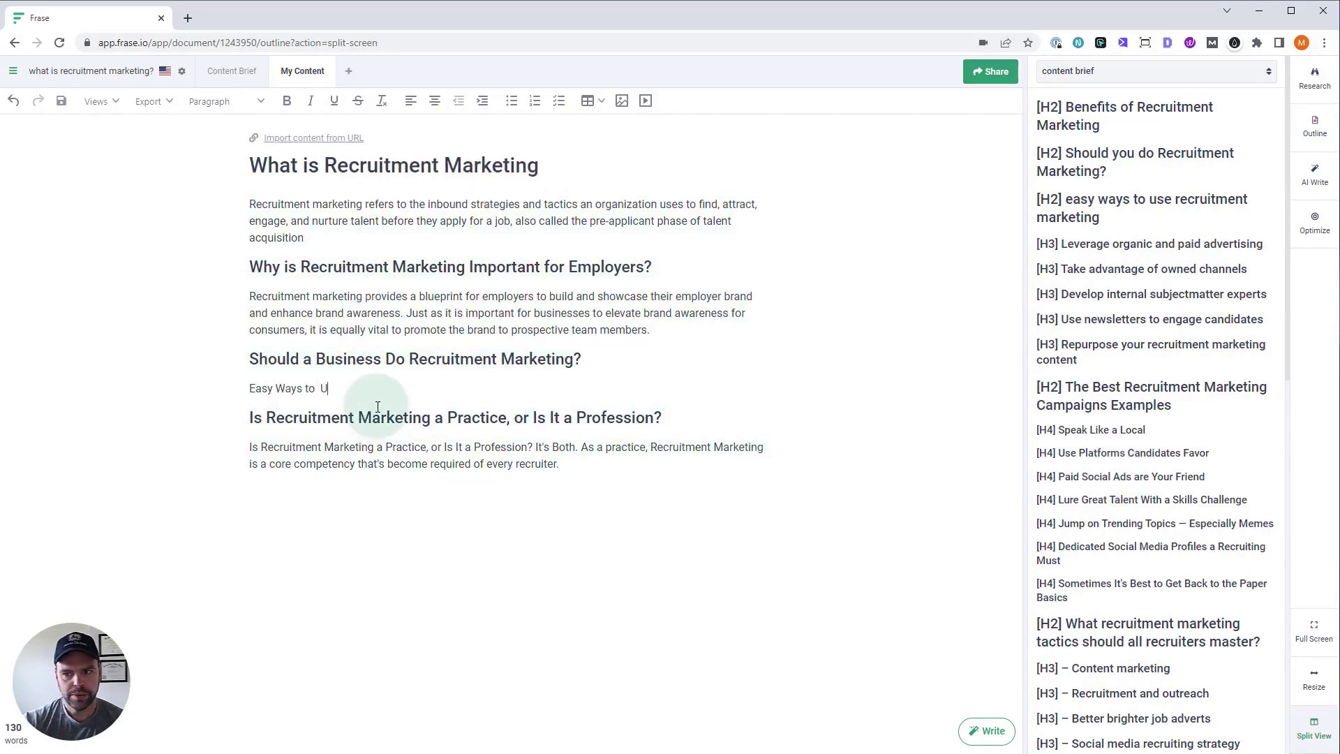
type("se Recruitment Marketing")
right_click(375, 388)
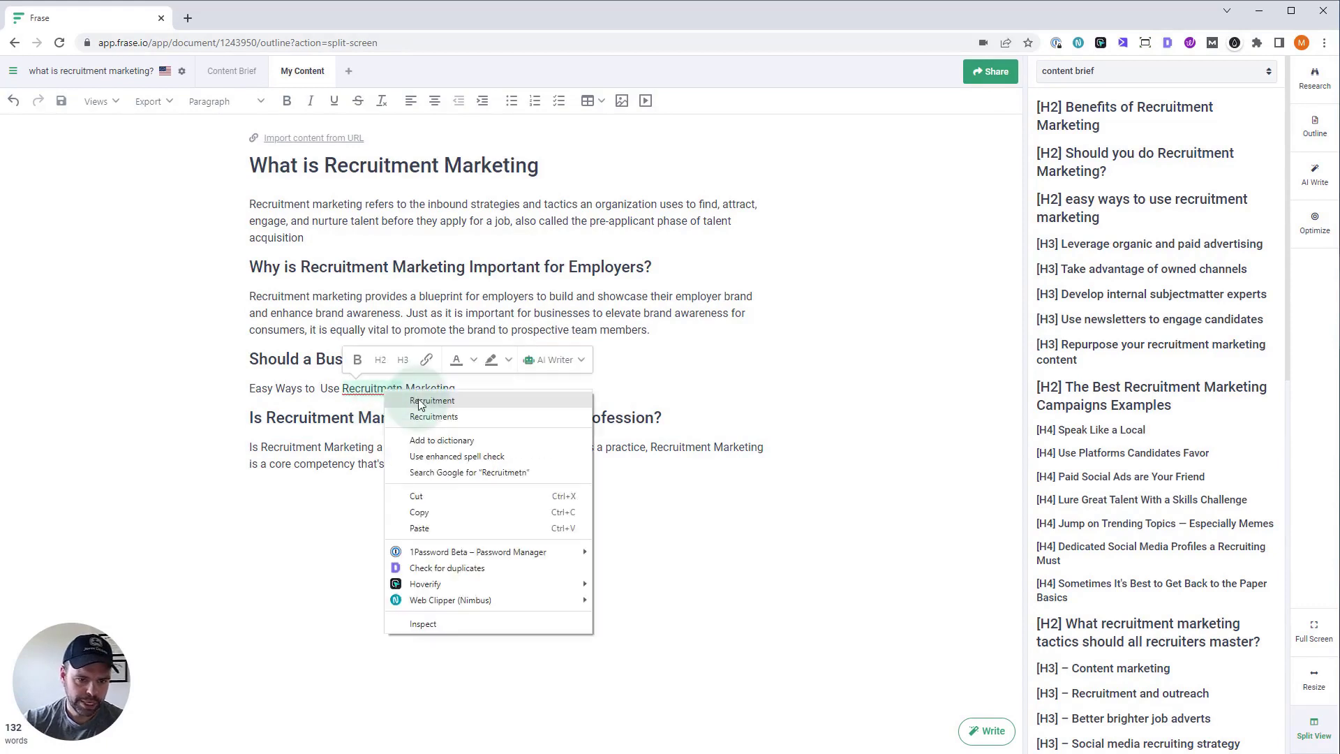
left_click(419, 398)
key("Return")
left_click(251, 392)
key("alt+shift+2")
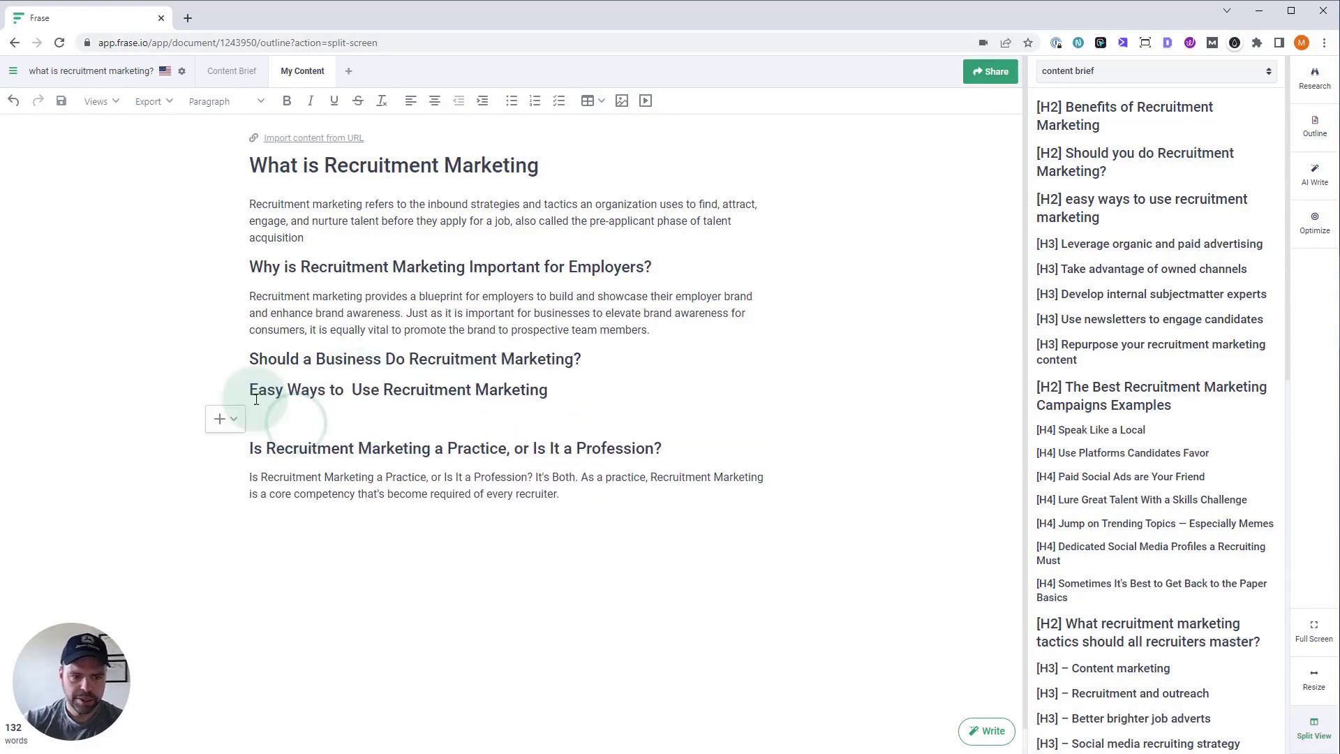
type("5")
List '- paid advertising', '- subject matter experts', '- newsletters' and '- owned channel' under that heading
left_click(333, 416)
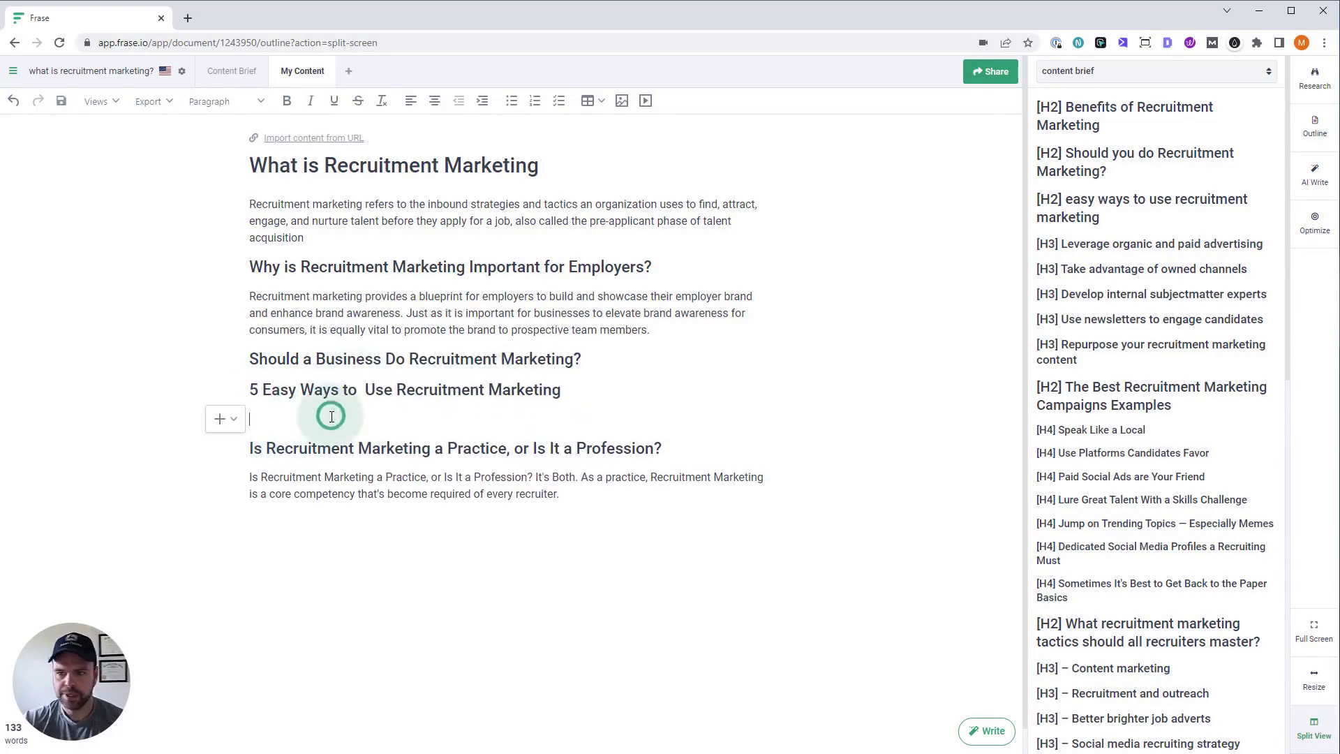
left_click(508, 416)
left_click(614, 409)
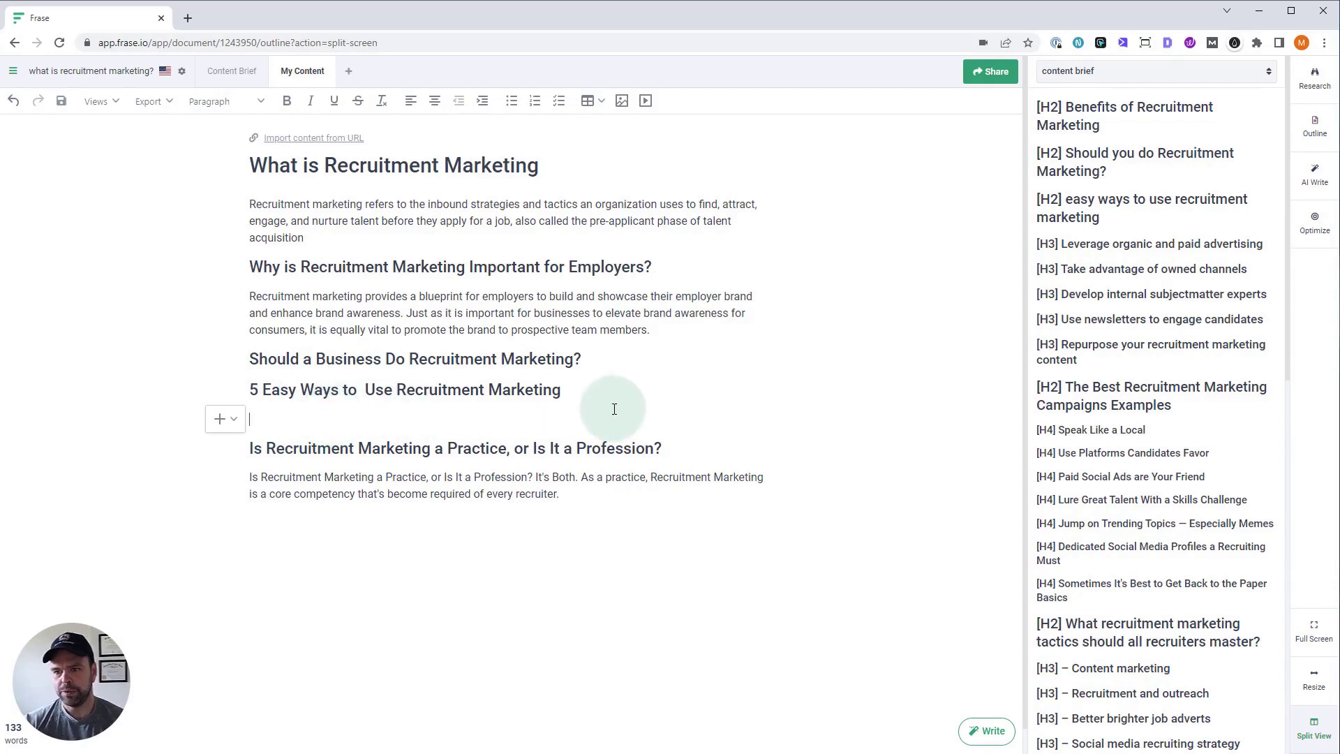
type("pa")
key("BackSpace")
key("BackSpace")
key("BackSpace")
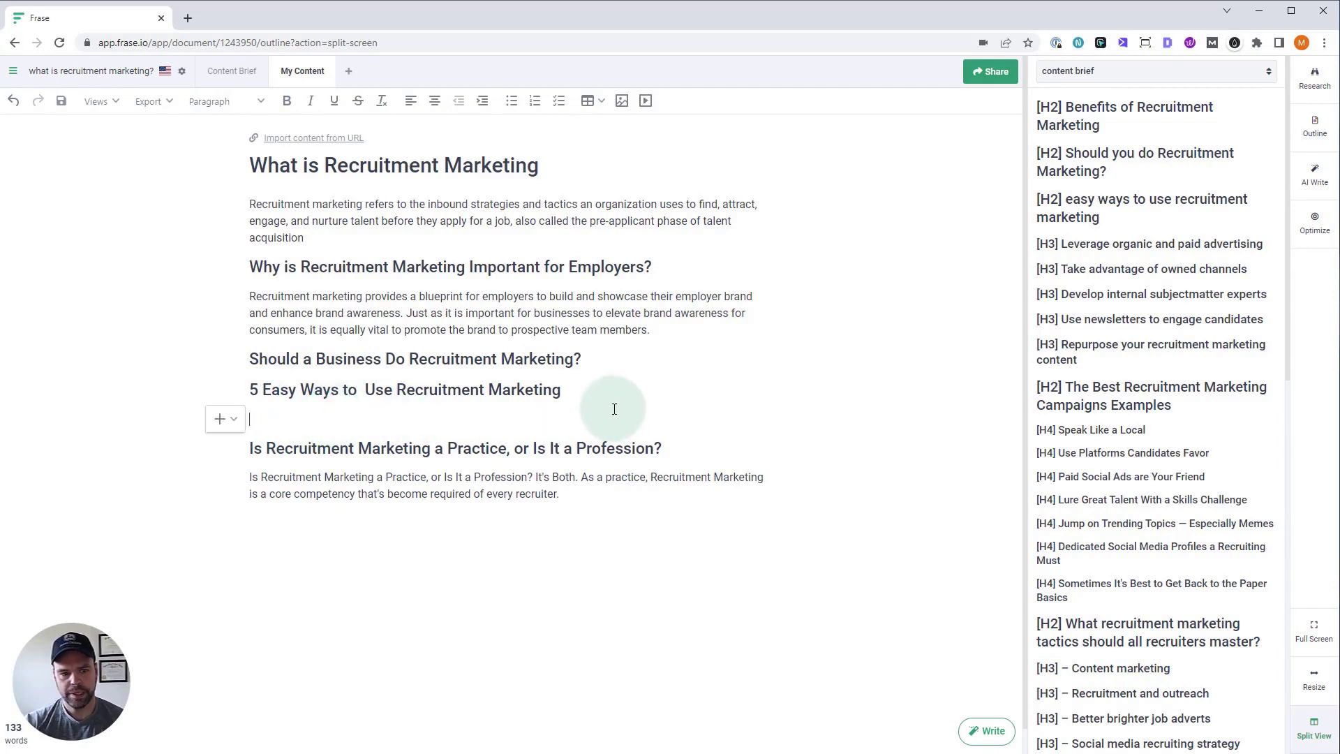
type("- paid advertising")
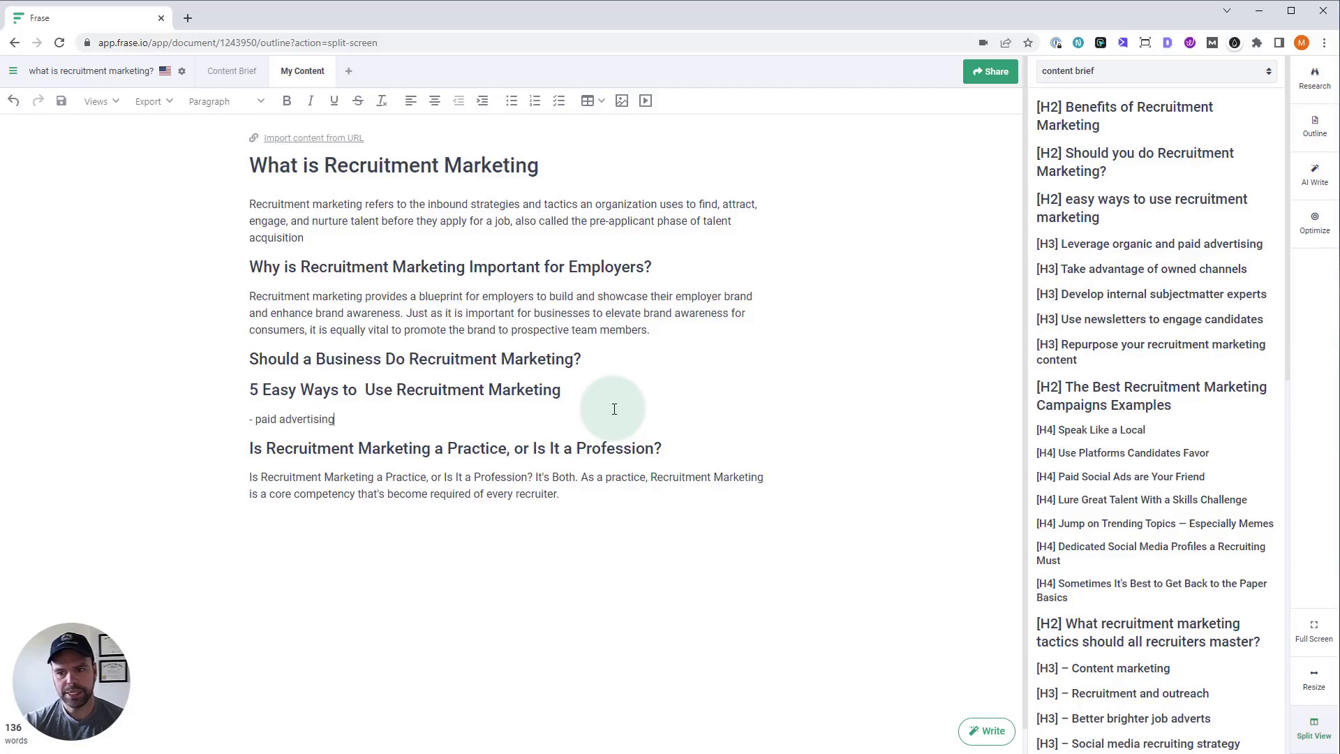
key("Return")
type("- ")
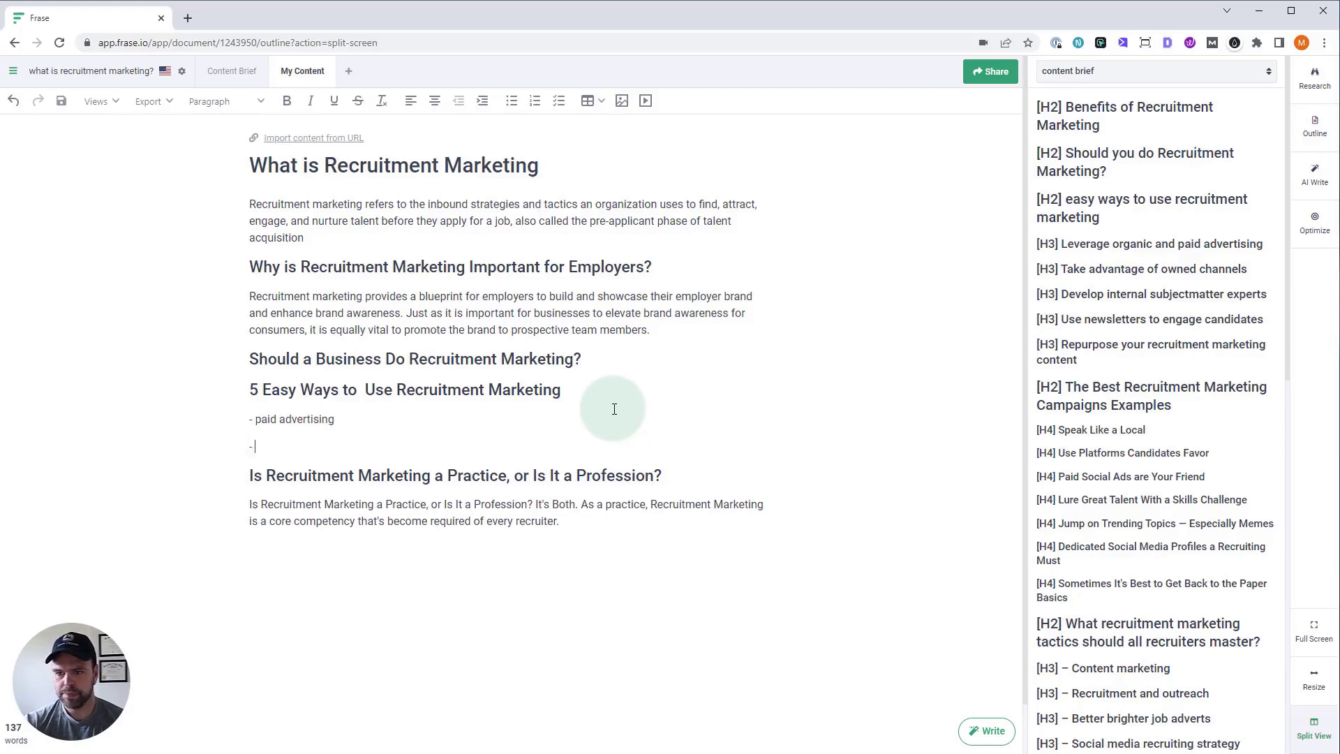
type("subject matter ex")
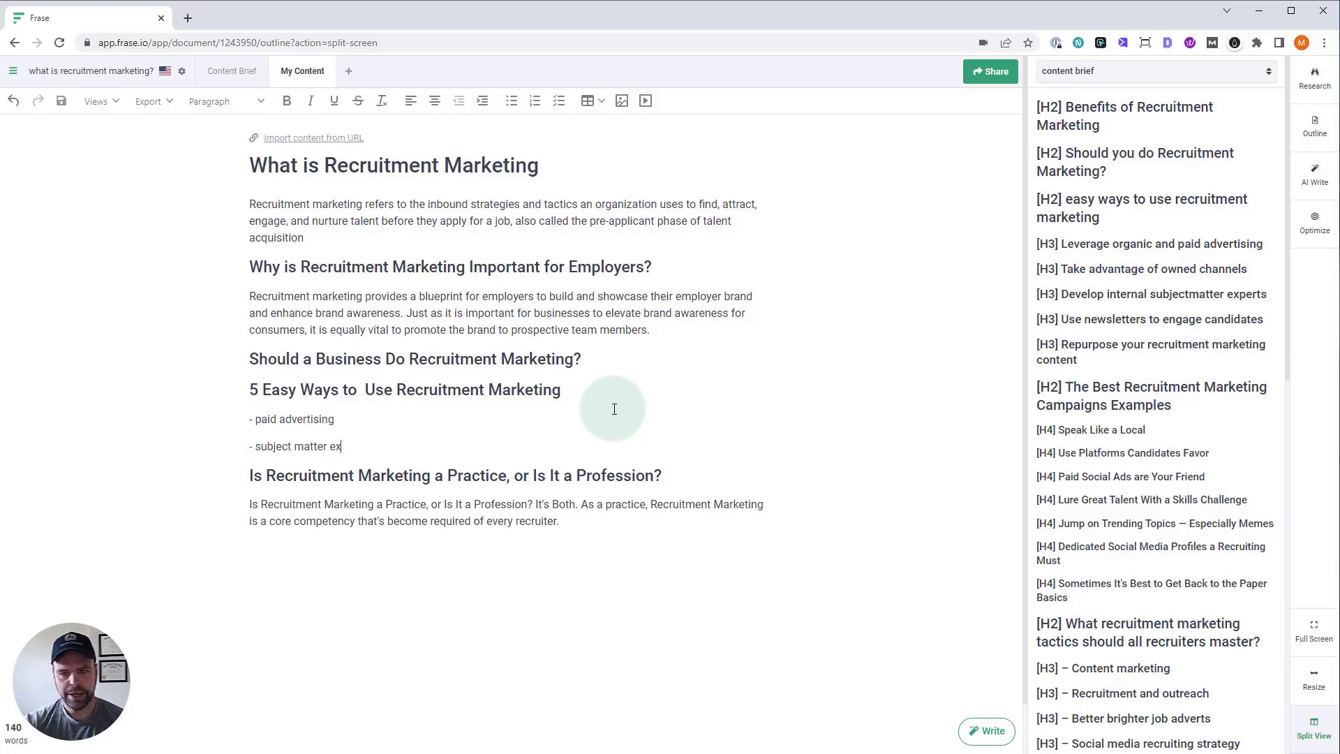
type("perts")
key("Return")
type("- newsletters")
key("Return")
type("- ")
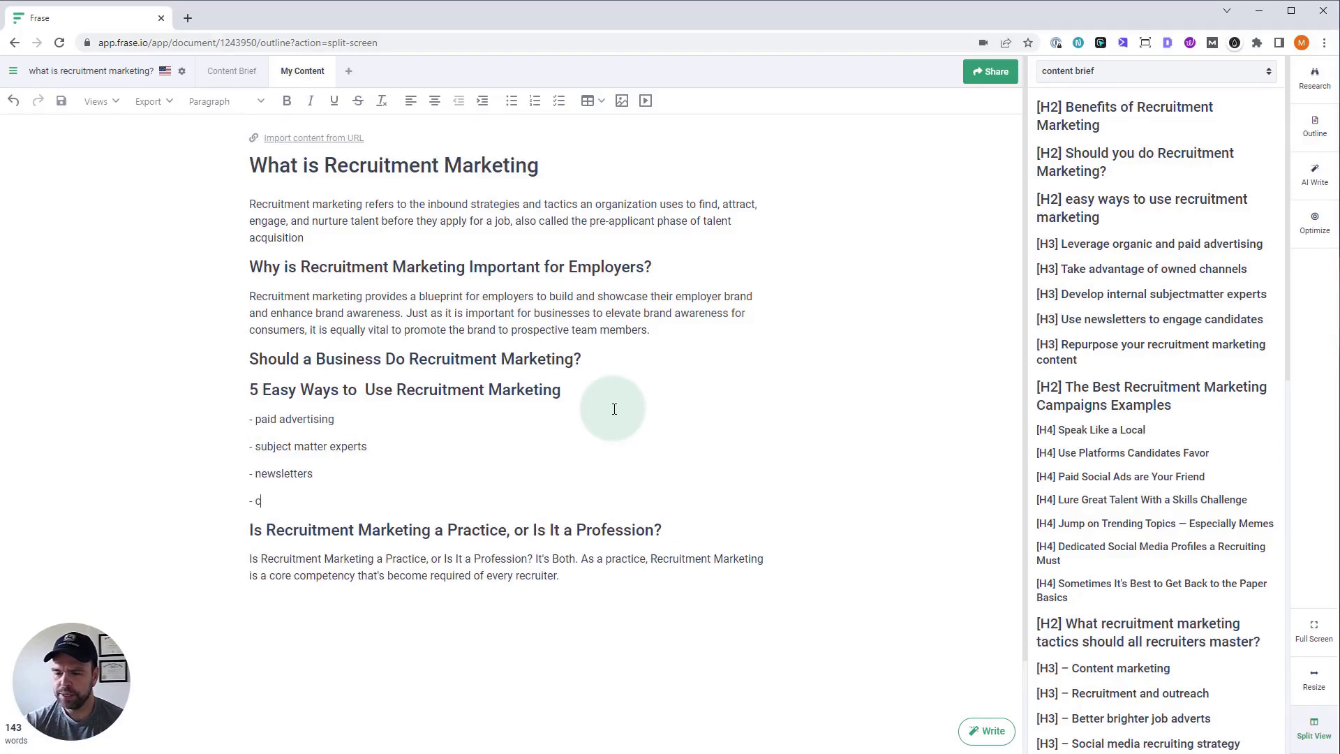
type("owned channels")
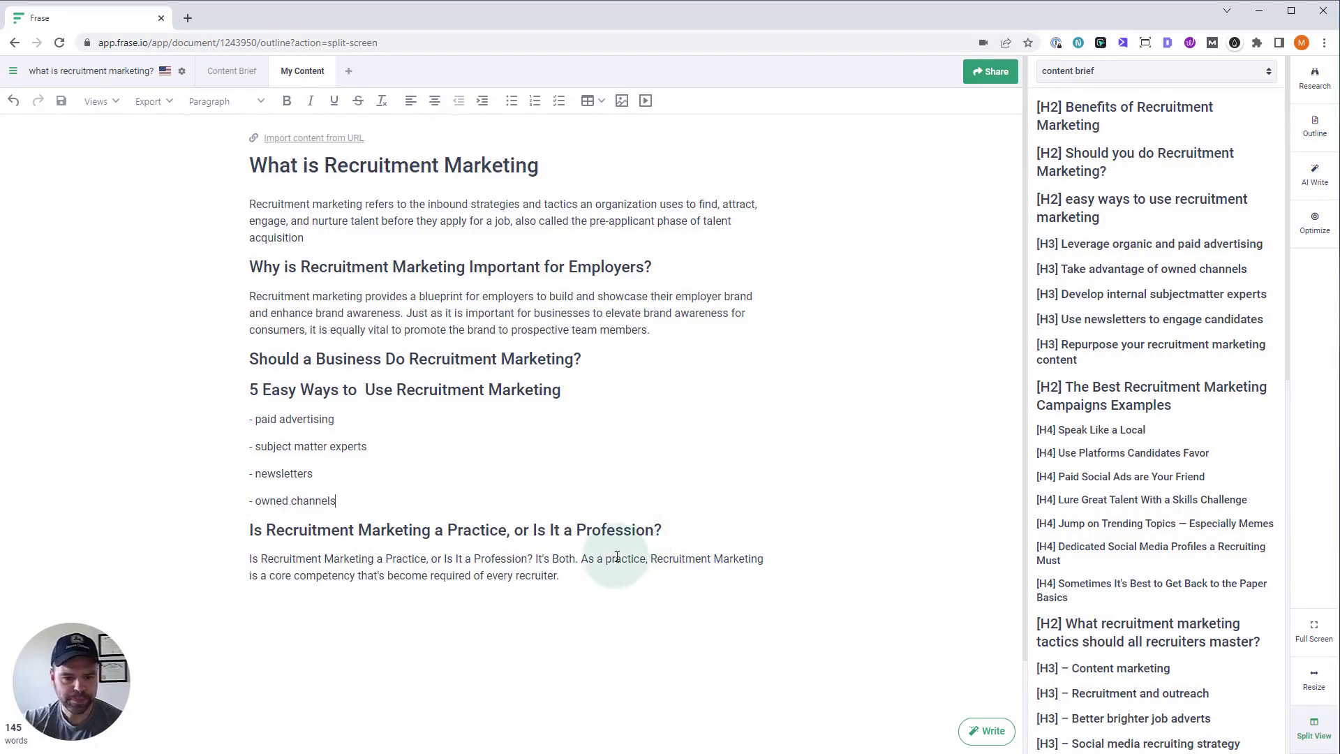
left_click(613, 587)
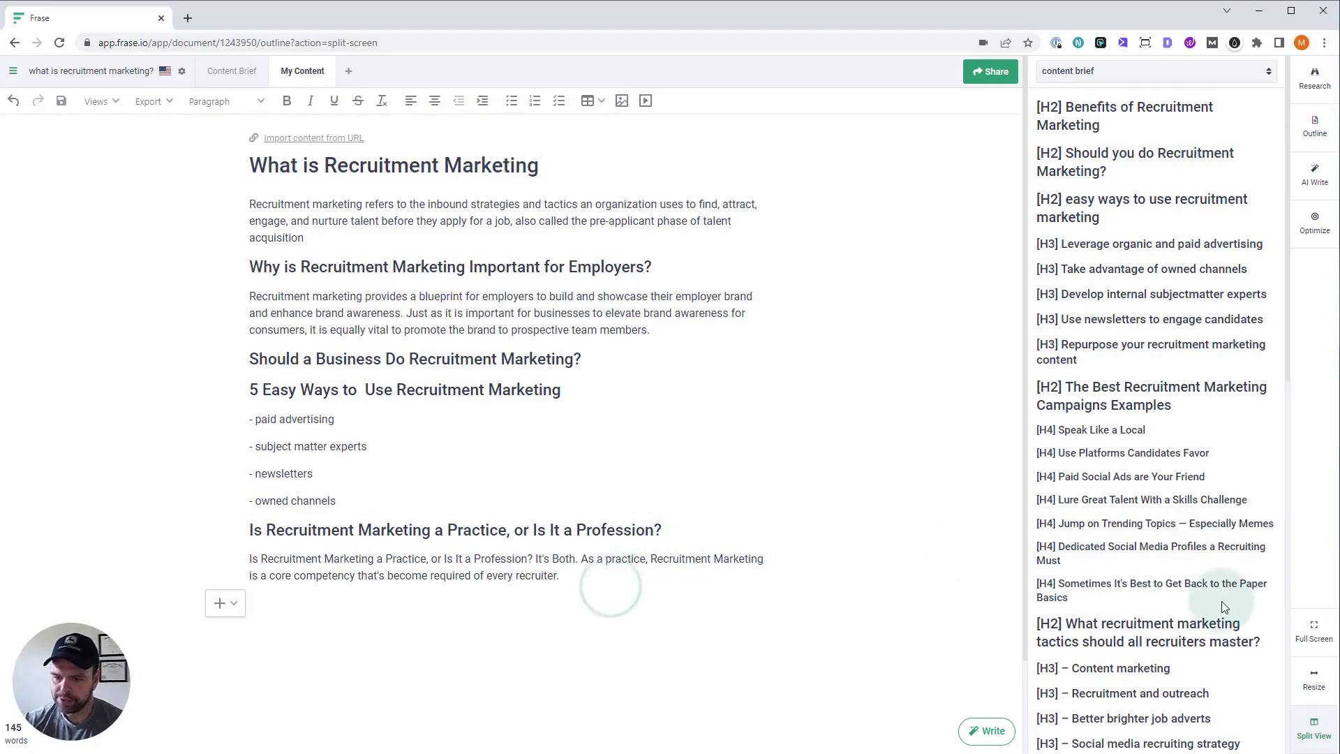
scroll(1226, 610, "down", 8)
Add '6 Best Recruitment Marketing Strategies' as an H2 heading
type("1")
key("BackSpace")
type("6")
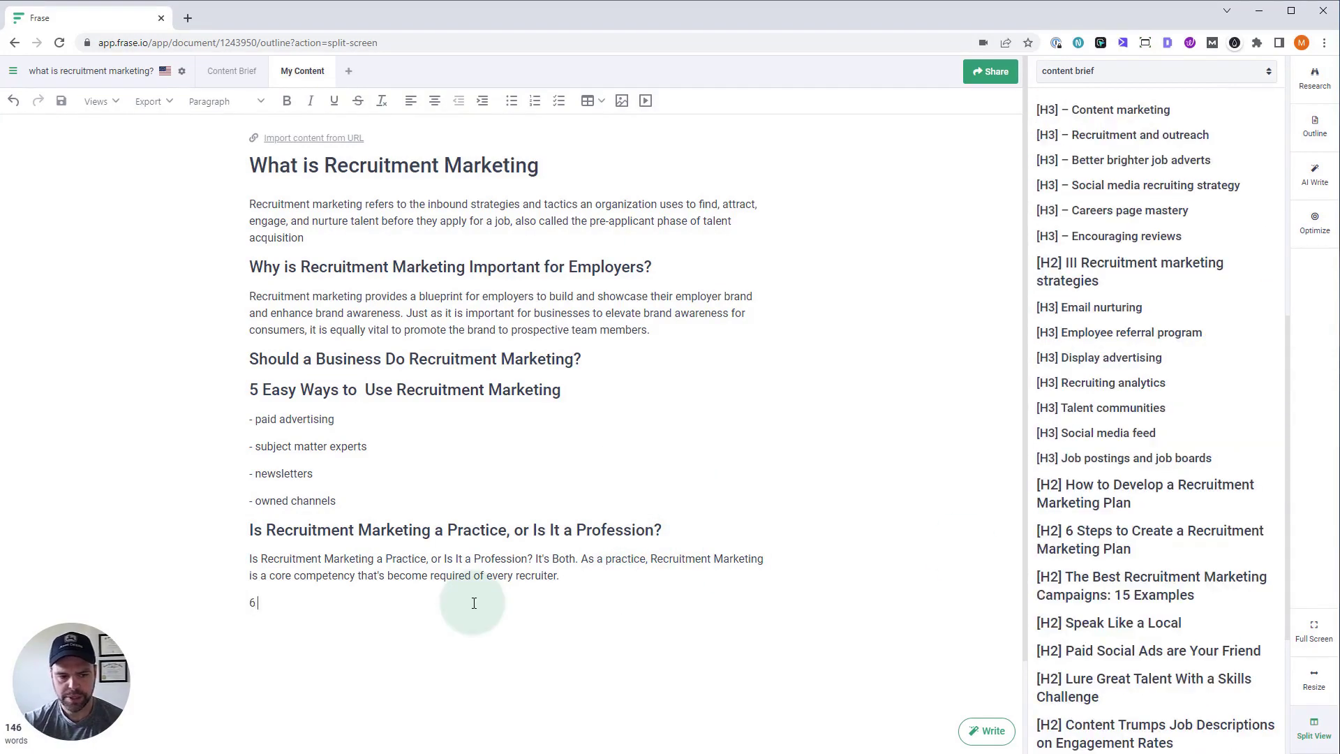
type(" Best")
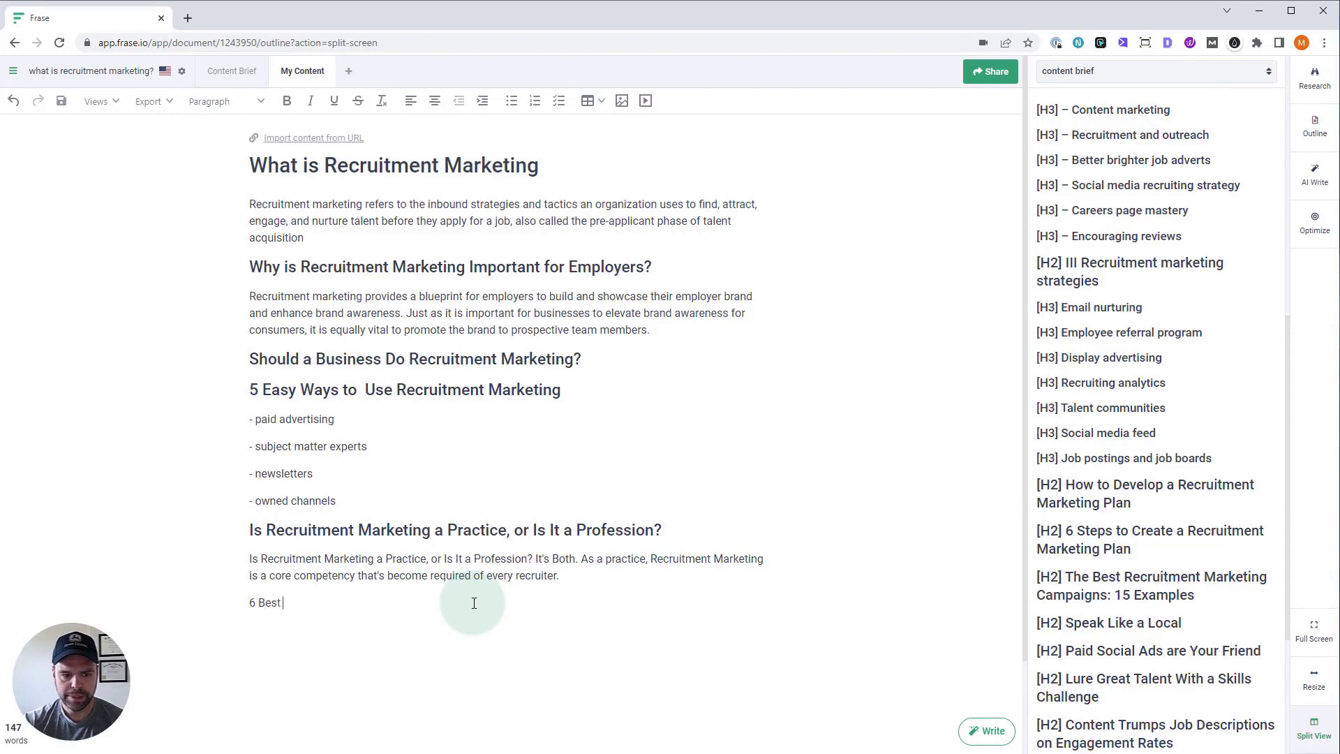
type(" Recrui")
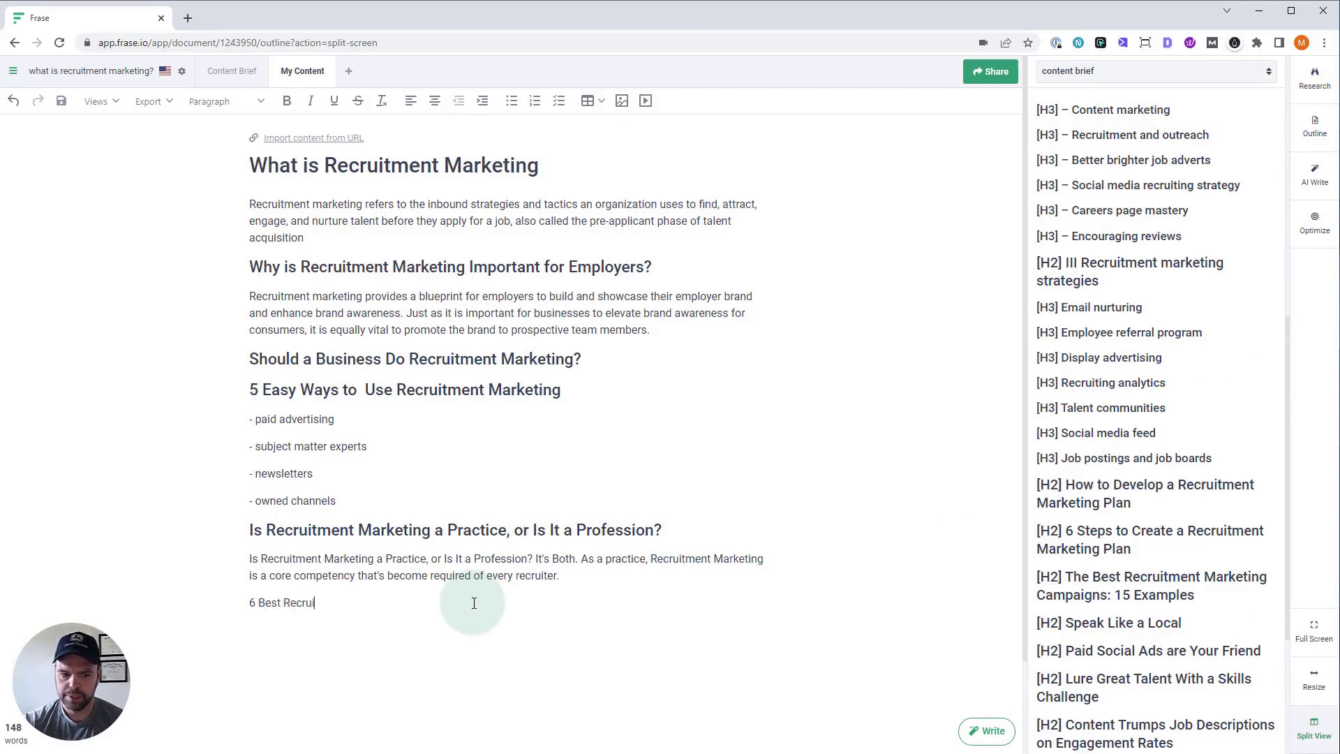
type("tment Marketing Strategies")
triple_click(424, 602)
left_click(307, 573)
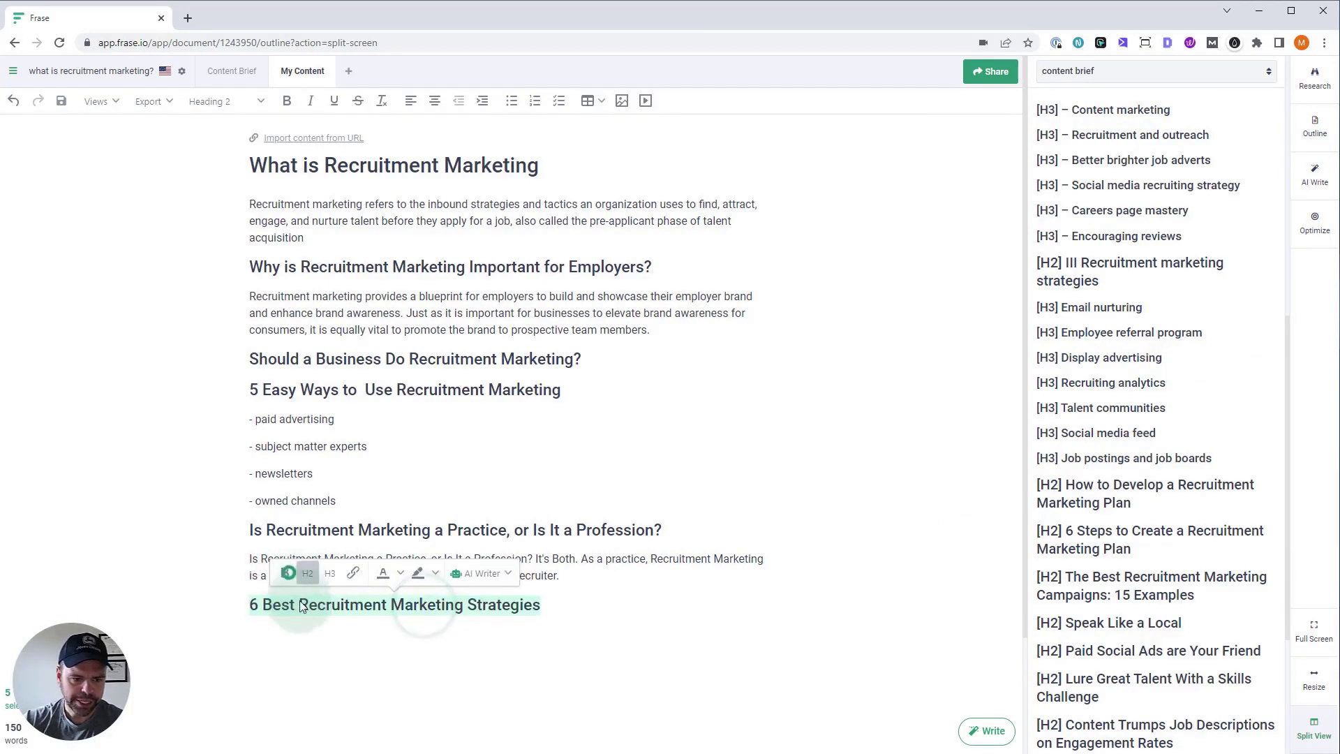
List email nurturing, employee referral, display advertising, social media and job boards beneath it
left_click(709, 632)
key("Return")
type("- ")
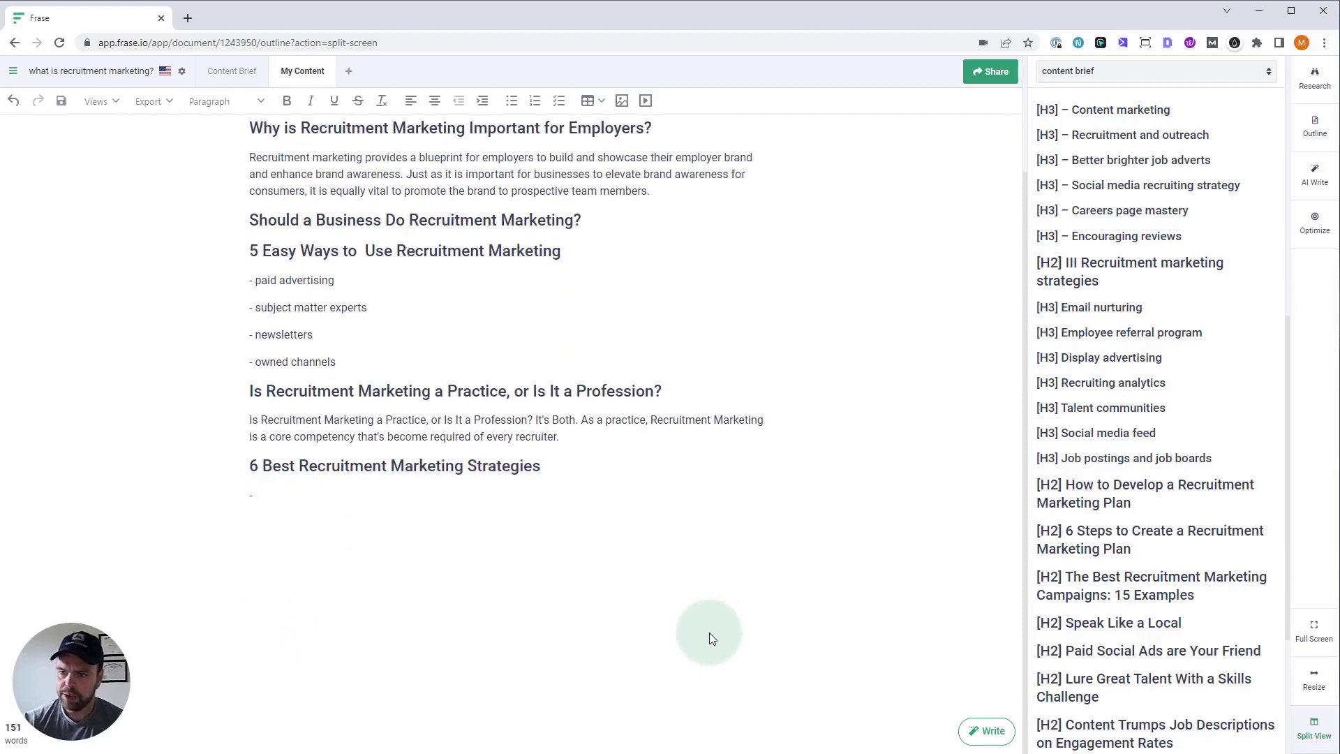
type("email nu")
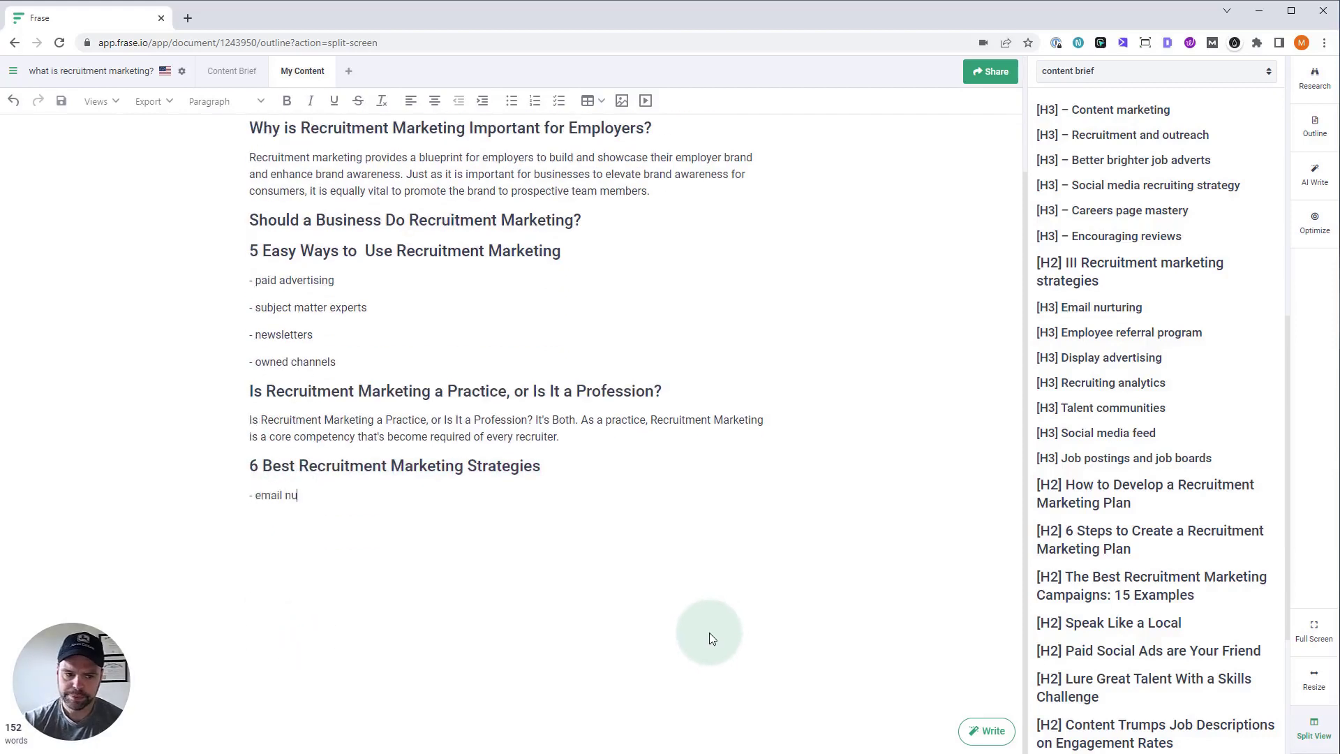
type("rturing")
key("Return")
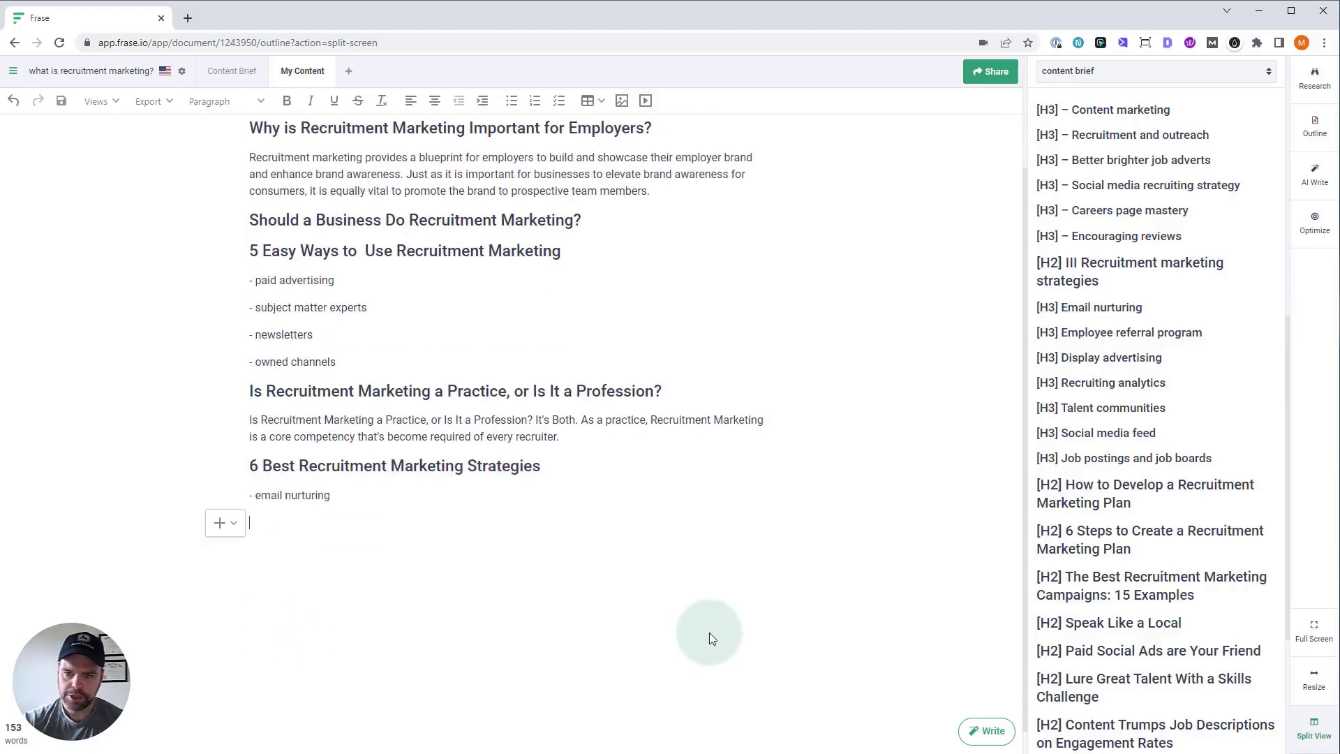
type("- employee referral - display advertising")
key("Return")
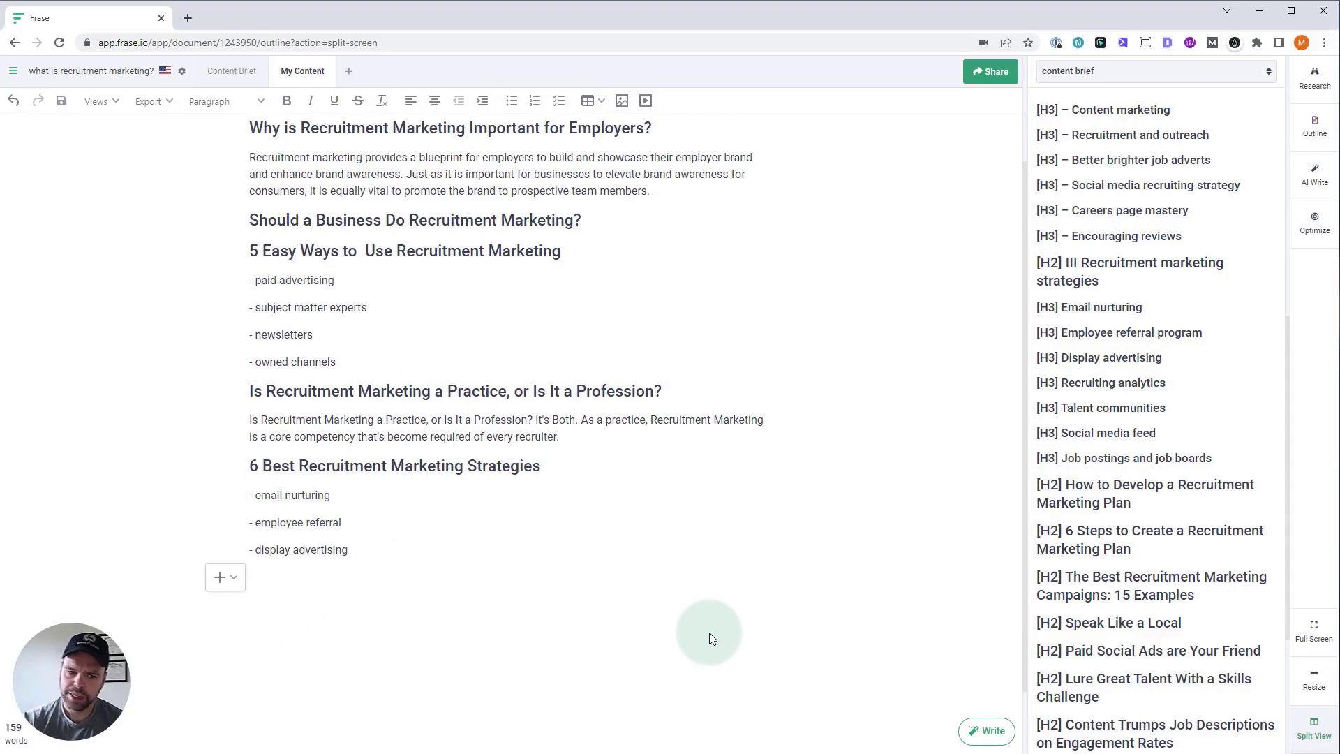
type("- social media")
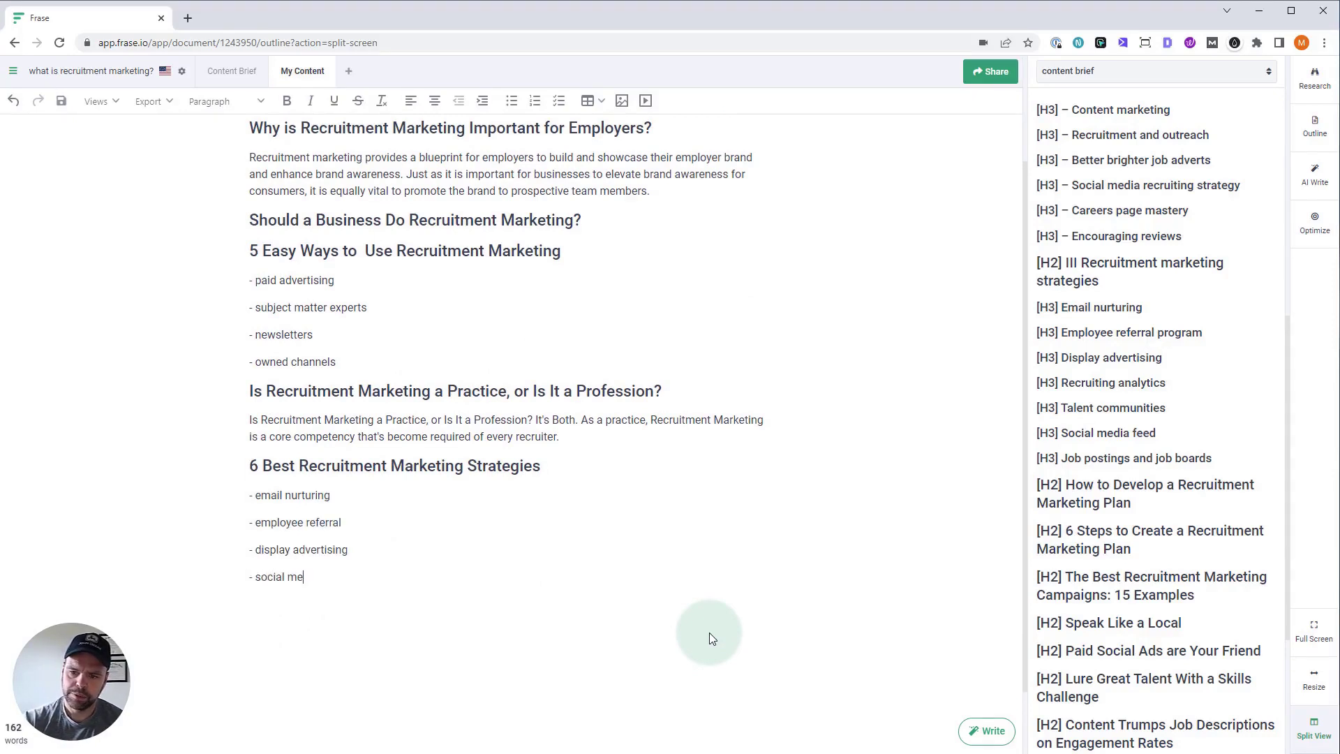
key("Return")
type("- job ")
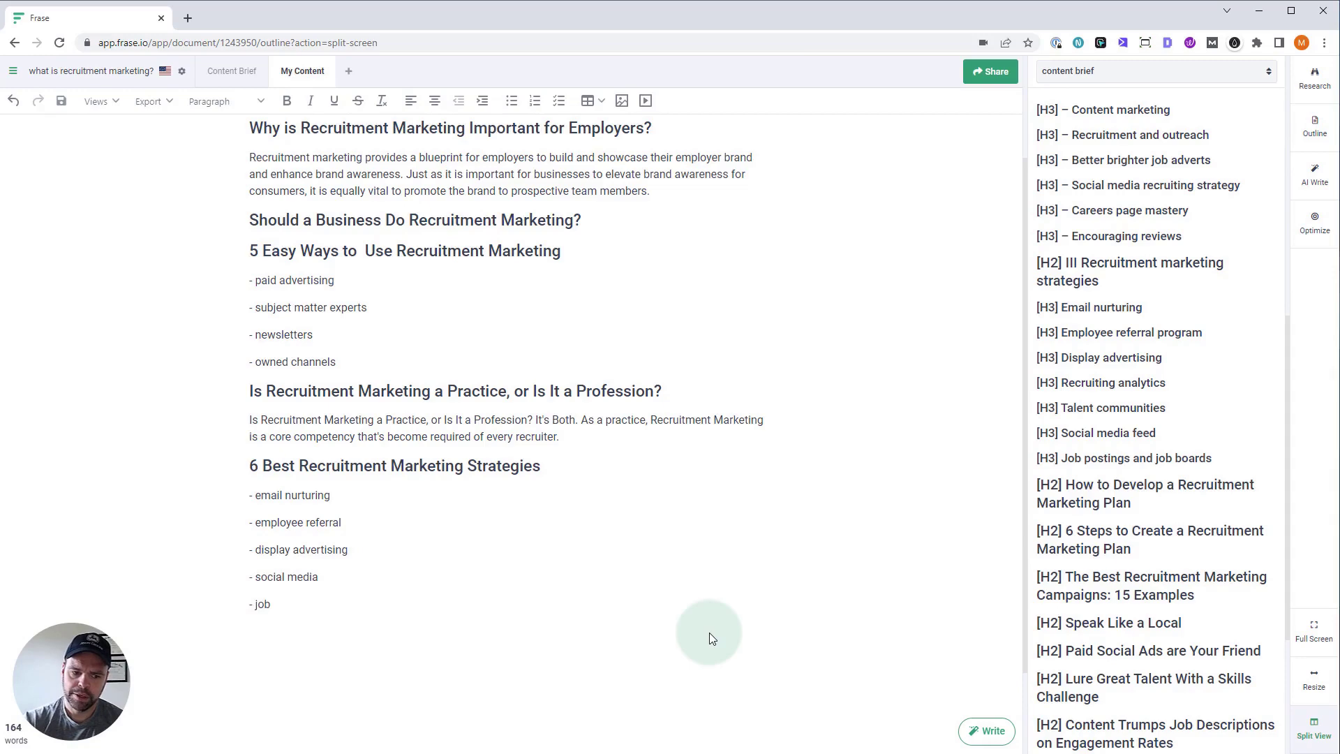
type("boards")
key("Return")
scroll(802, 607, "up", 2)
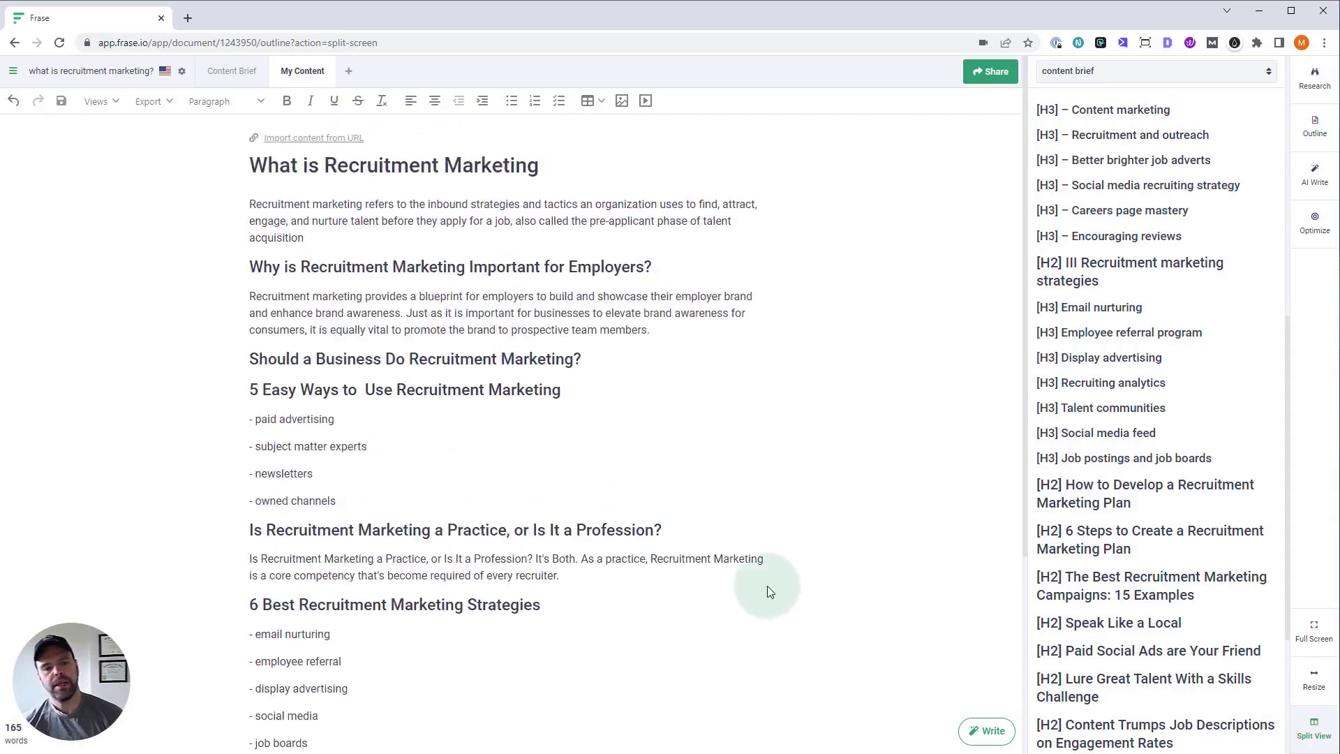
scroll(697, 529, "down", 2)
scroll(1109, 559, "down", 1)
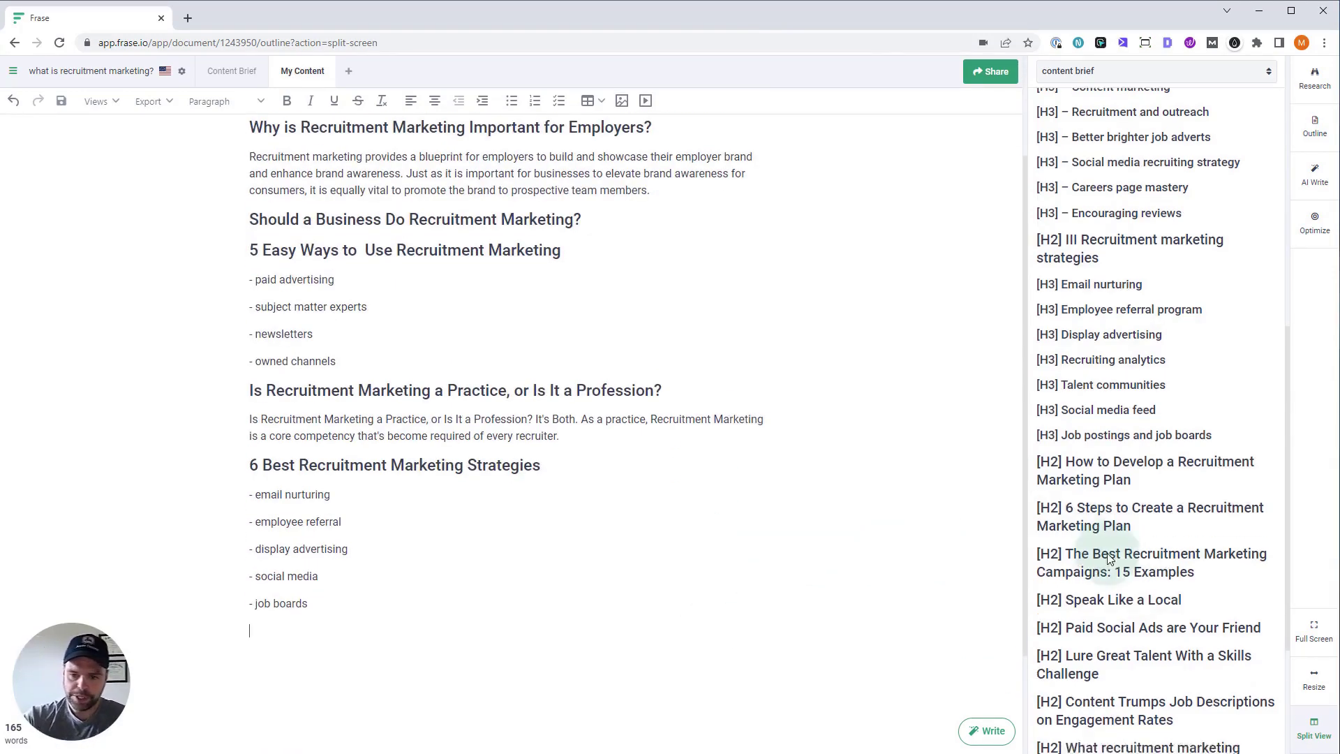
scroll(1109, 559, "down", 3)
scroll(540, 553, "up", 2)
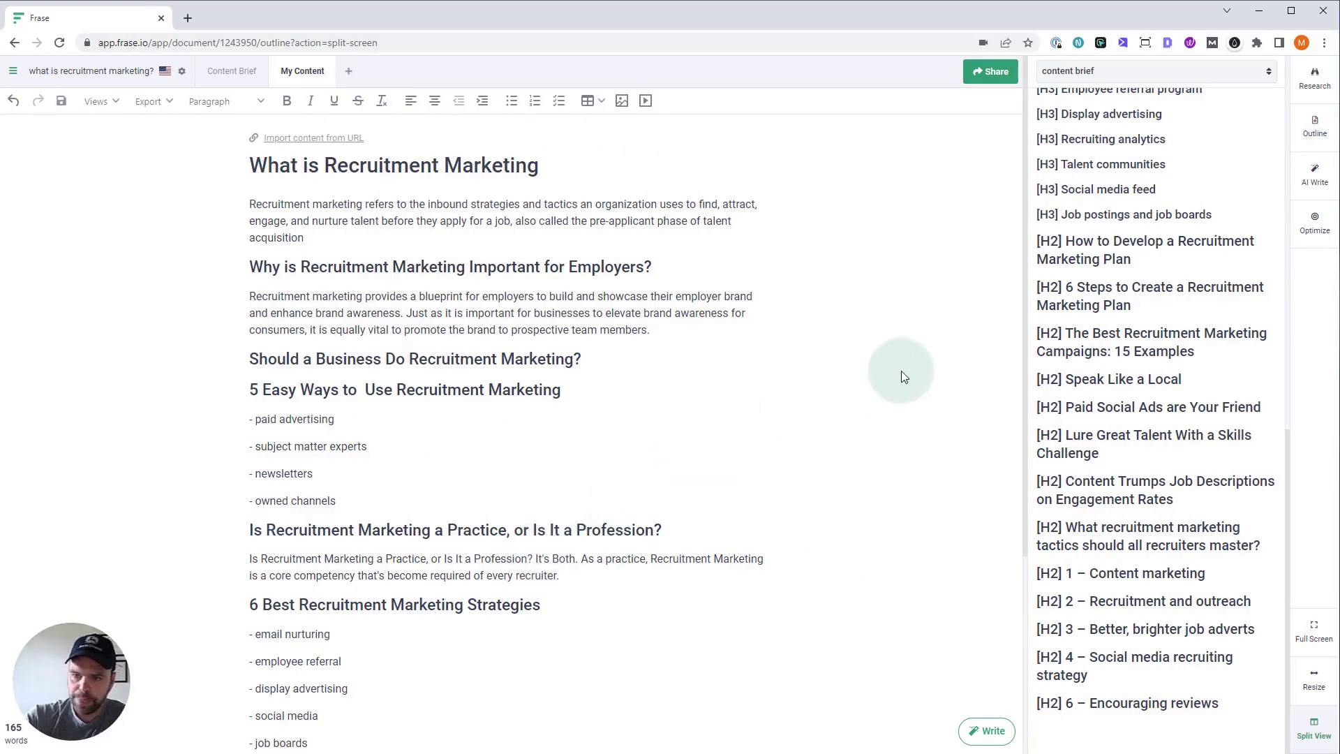
Open AI Write in the sidebar, switch to Community templates, and focus the template search
left_click(1315, 185)
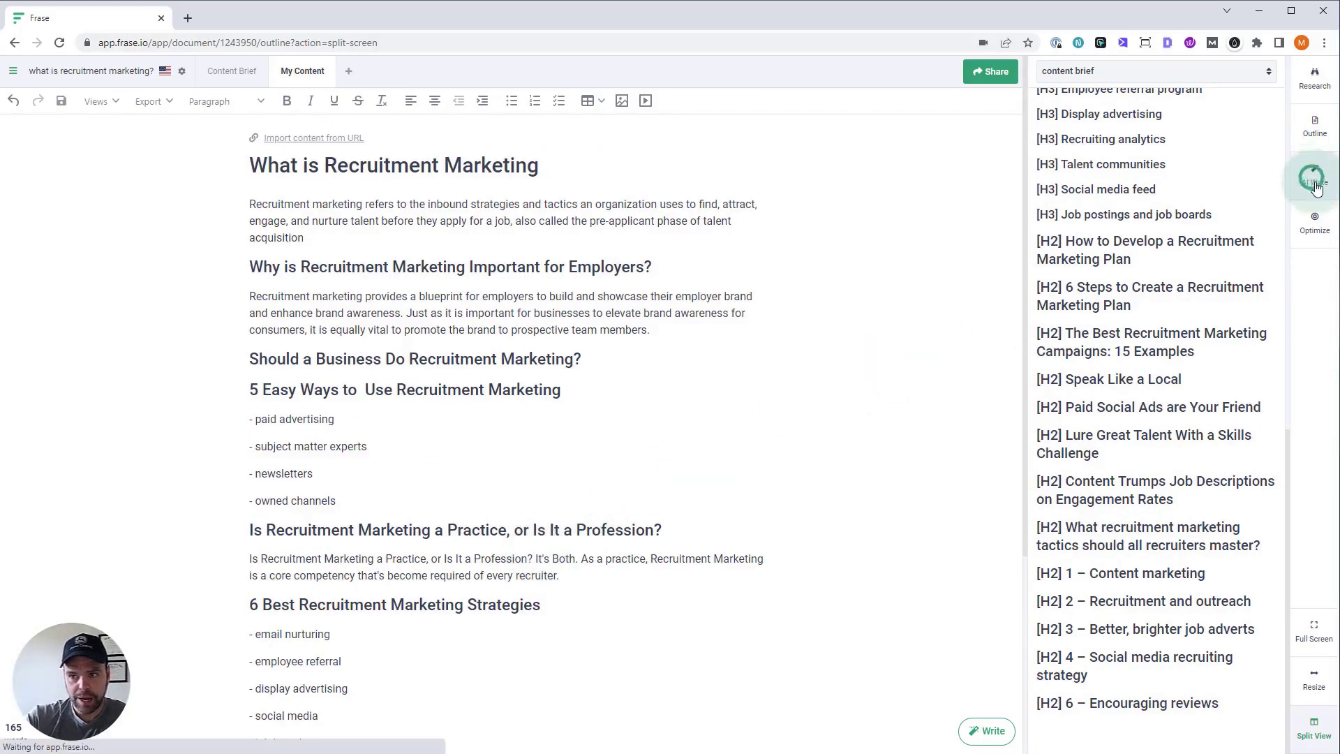
left_click(1165, 308)
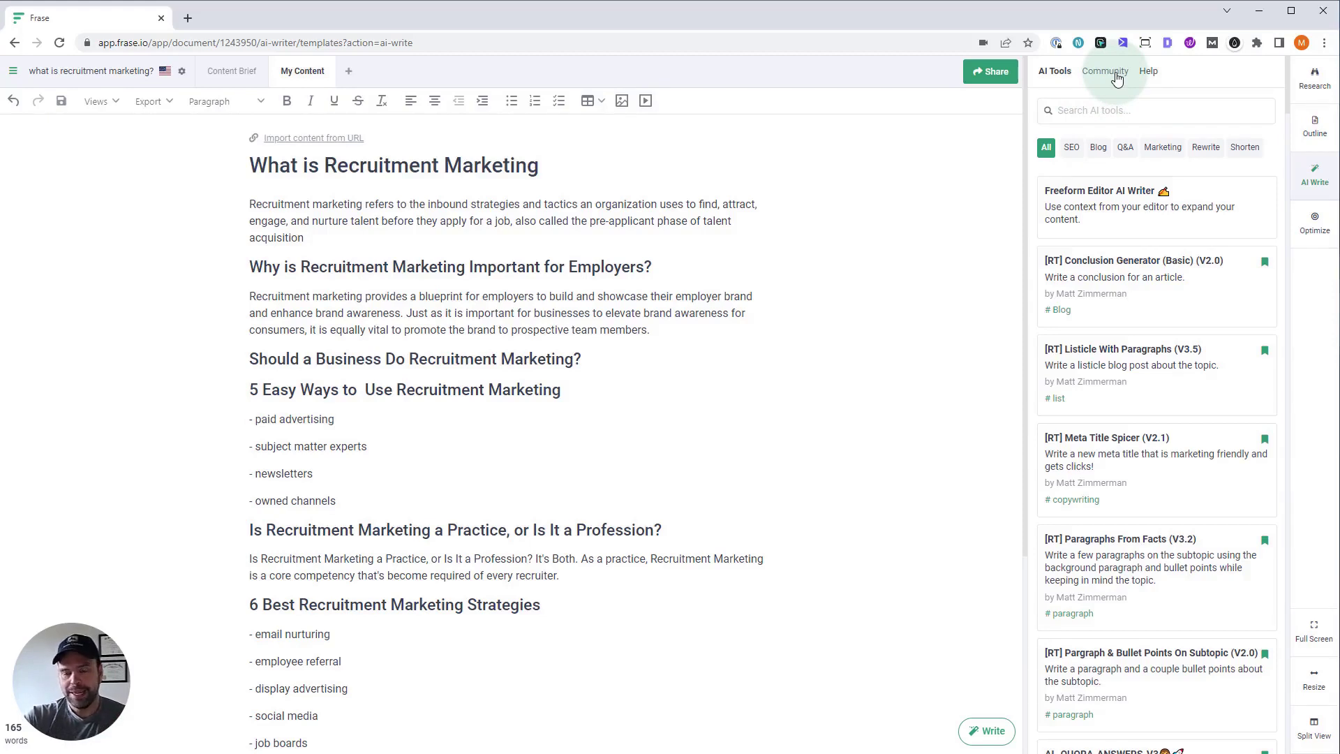
left_click(1117, 75)
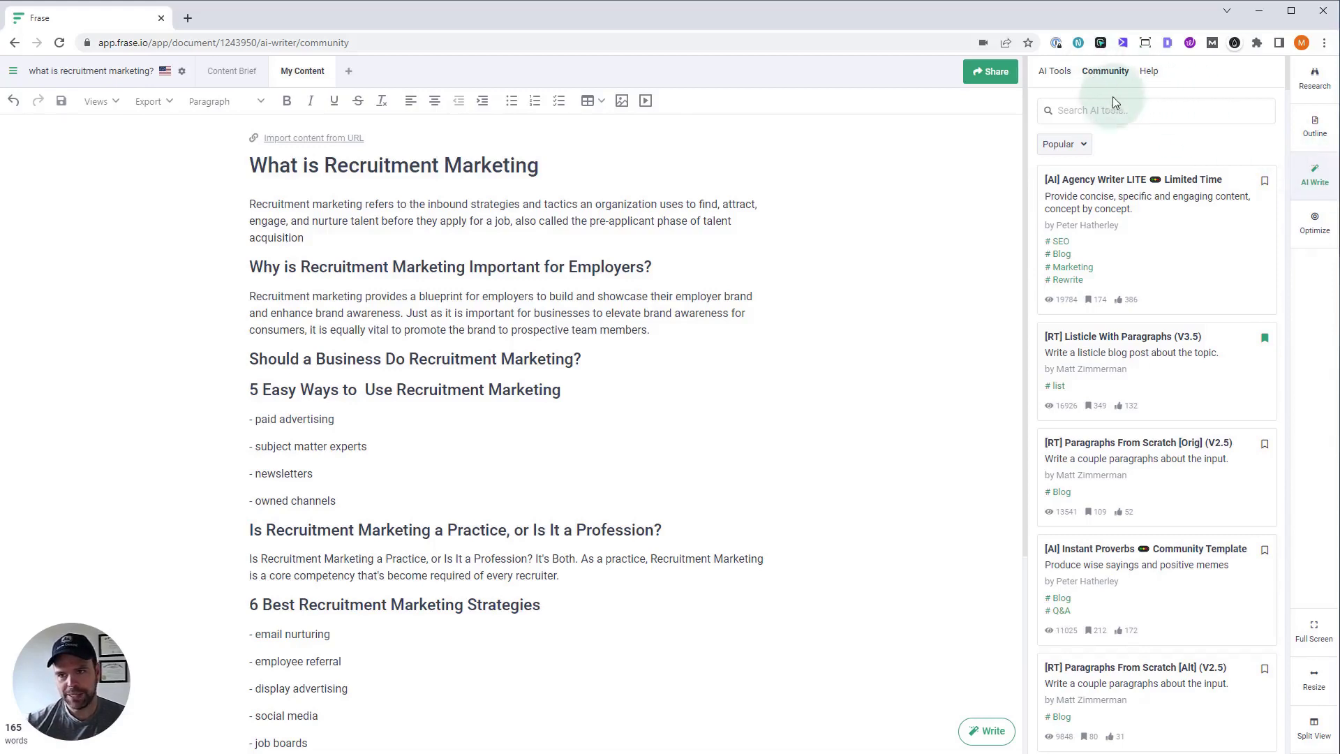
left_click(1113, 106)
Search '[RT] intro', open Intro Generator, and run it with 'What is Recruitment Marketing' as Article Title
type("[RT")
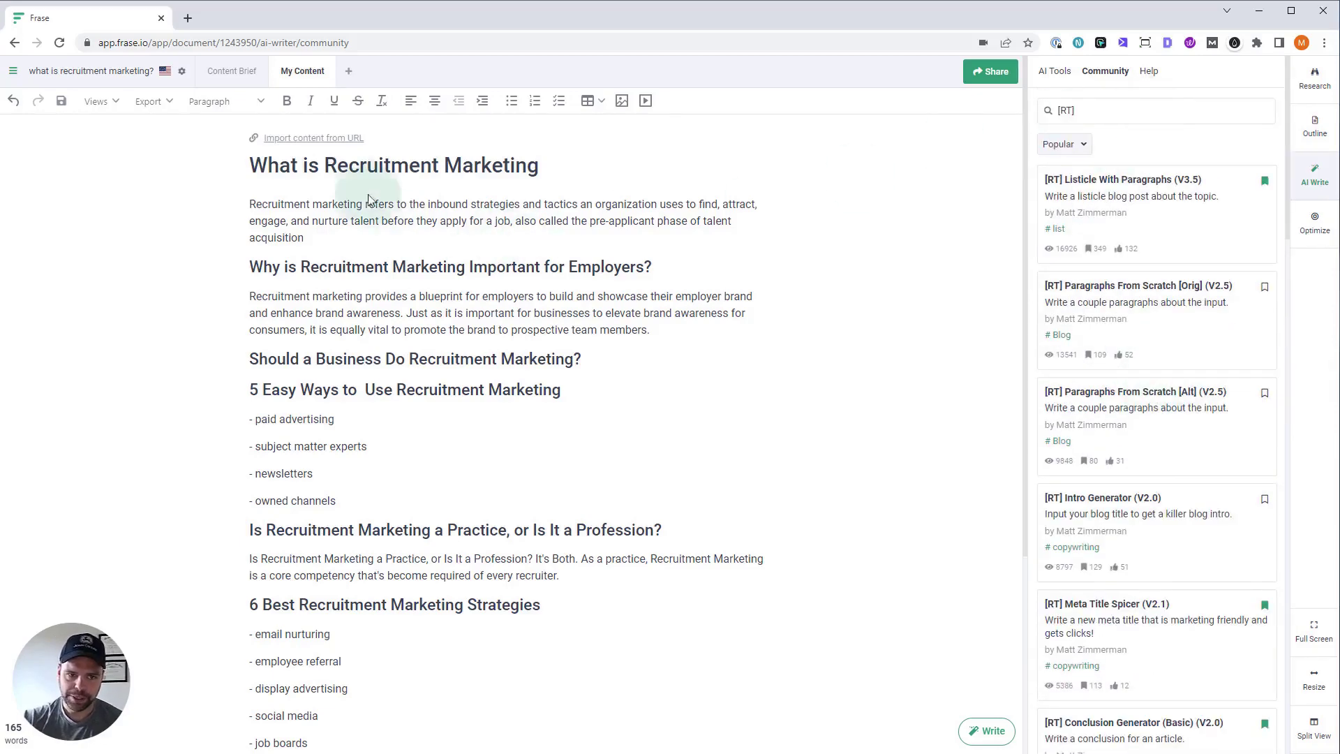
type("]")
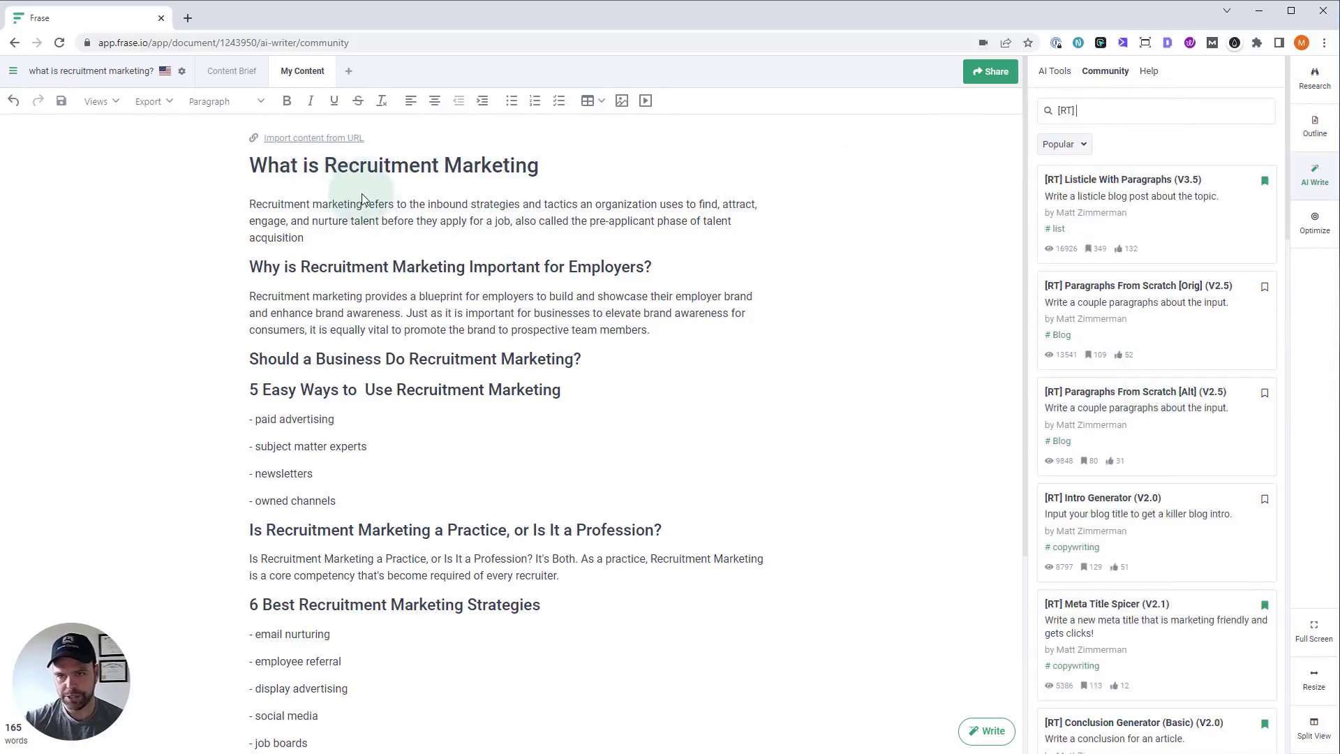
type(" intro")
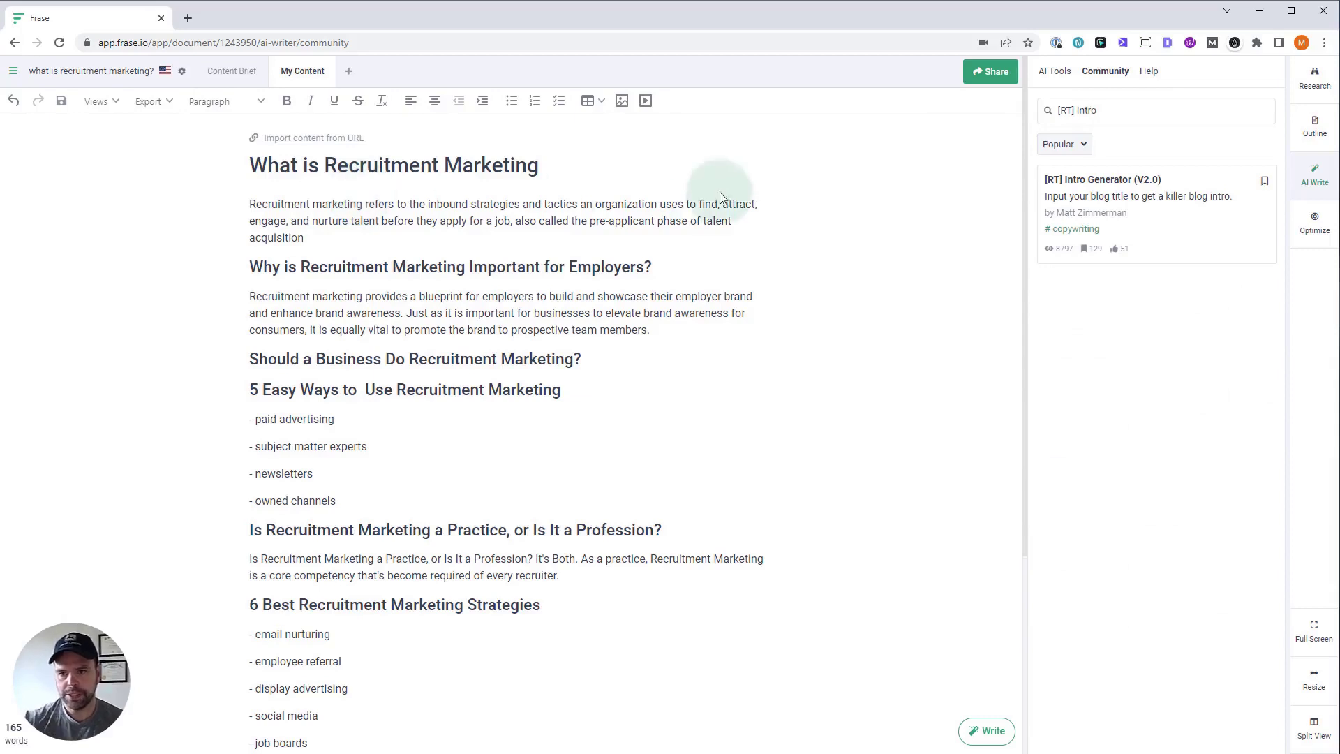
left_click(1120, 197)
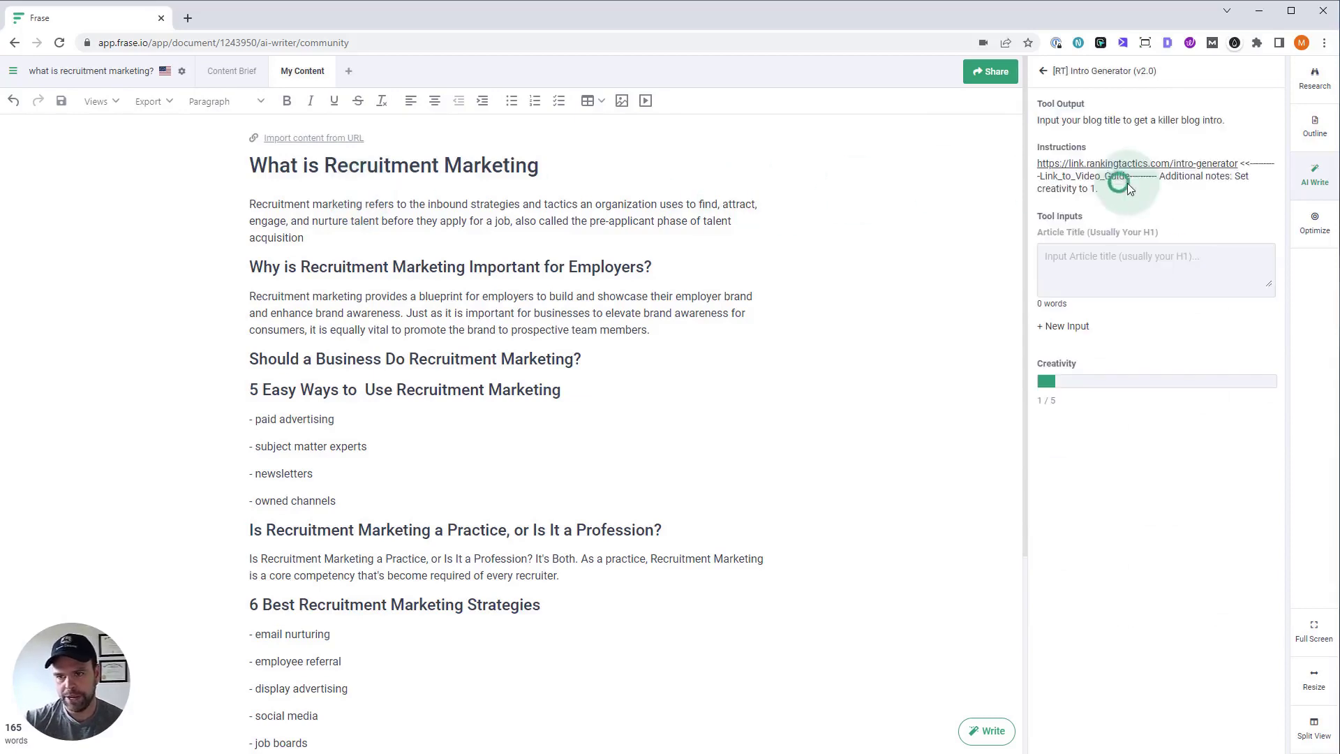
triple_click(492, 165)
key("ctrl+c")
left_click(1077, 263)
key("ctrl+v")
left_click(1158, 448)
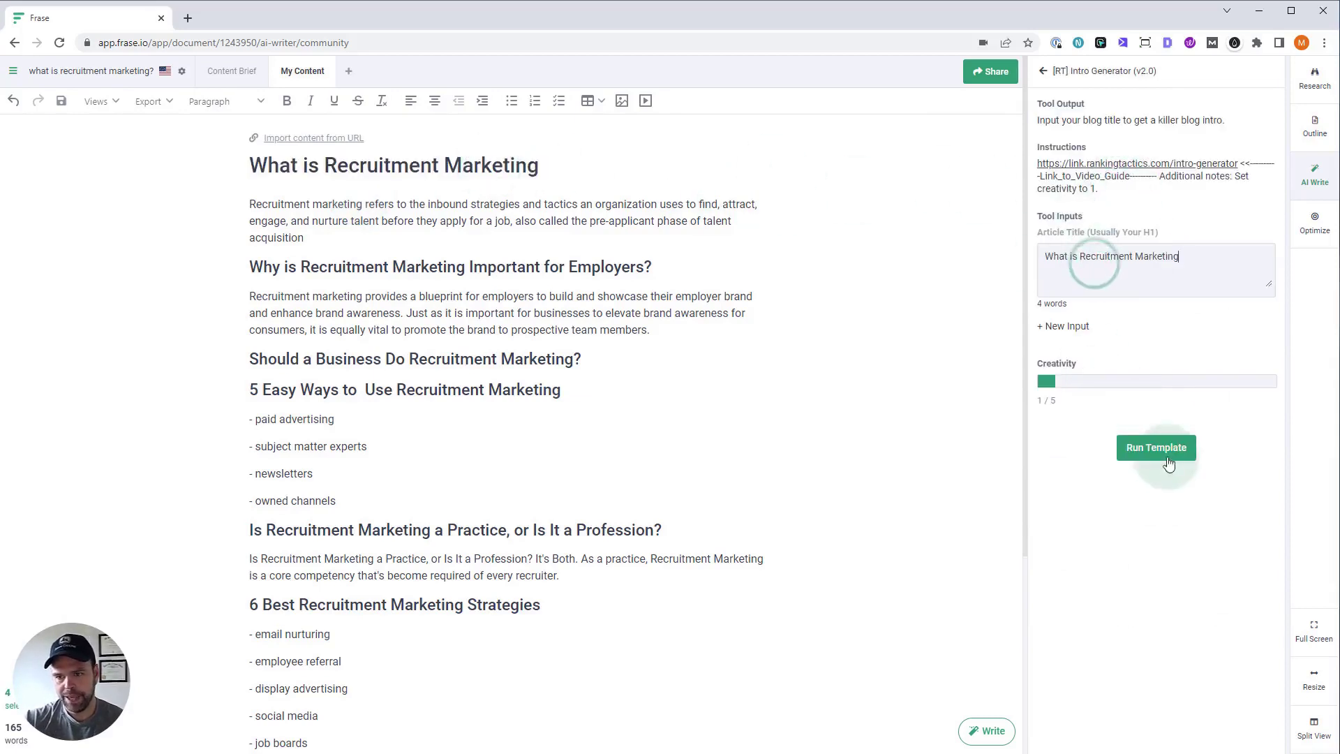
Insert the generated intro, change '7' to 'my', and delete the old definition paragraph
left_click(289, 221)
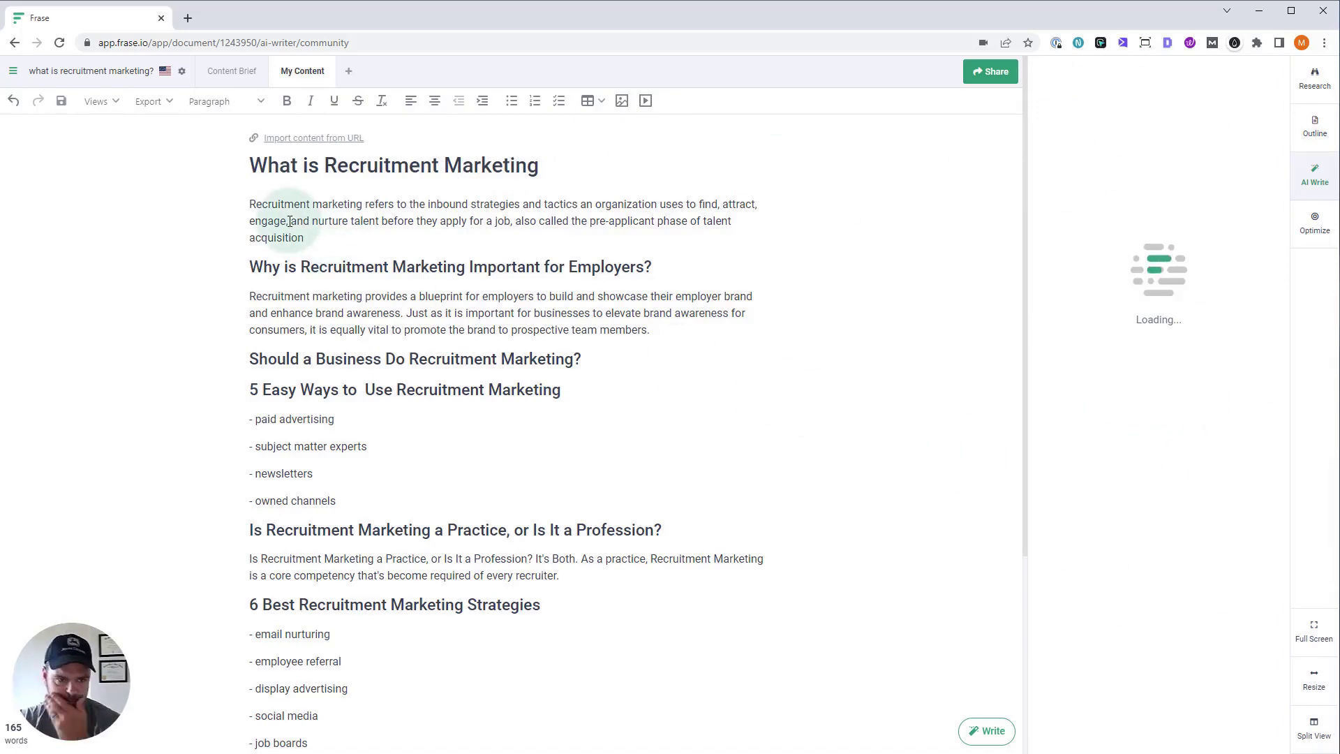
triple_click(254, 206)
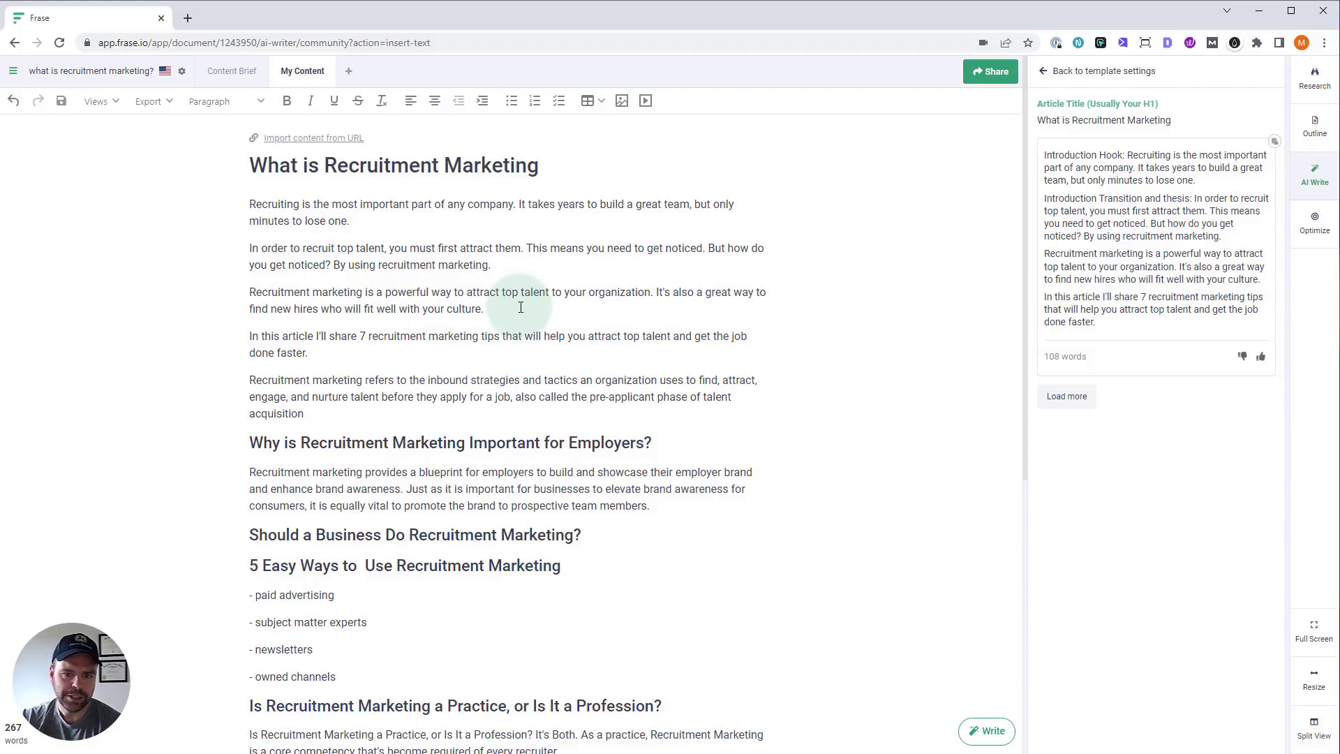
double_click(362, 334)
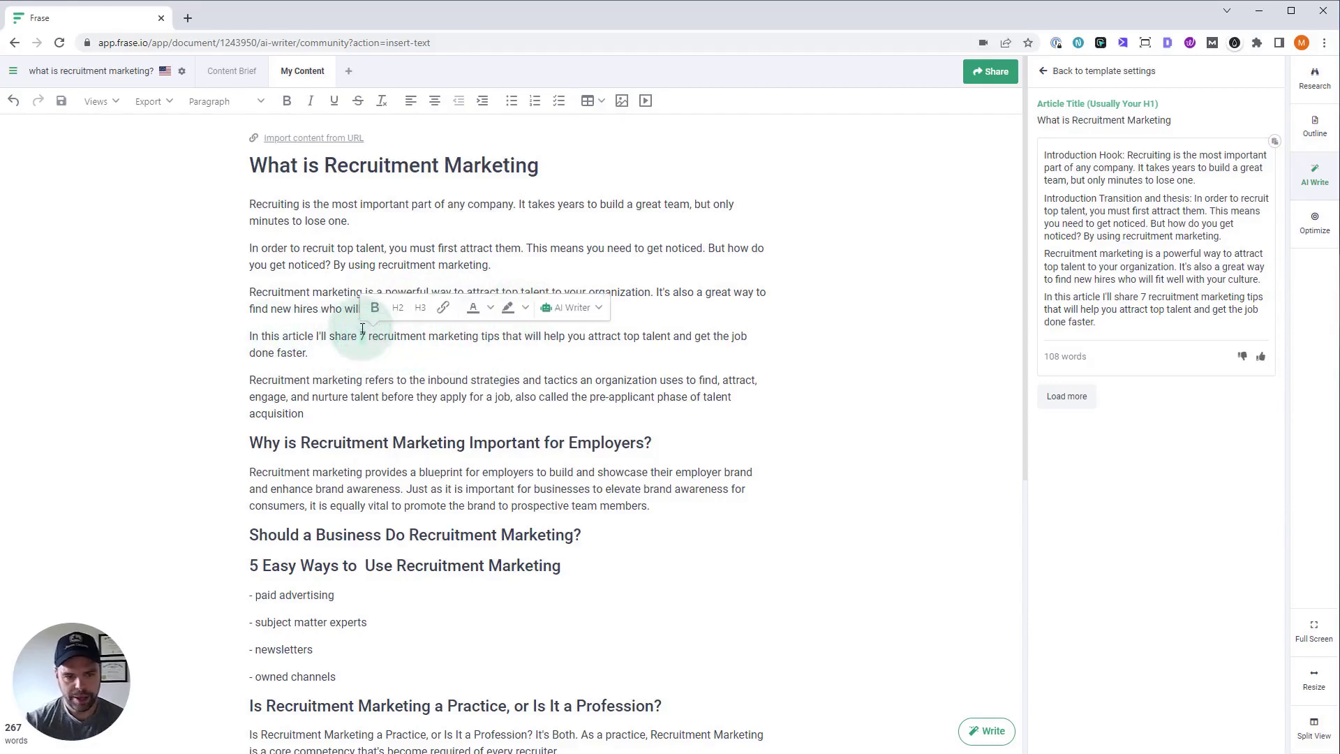
type("my")
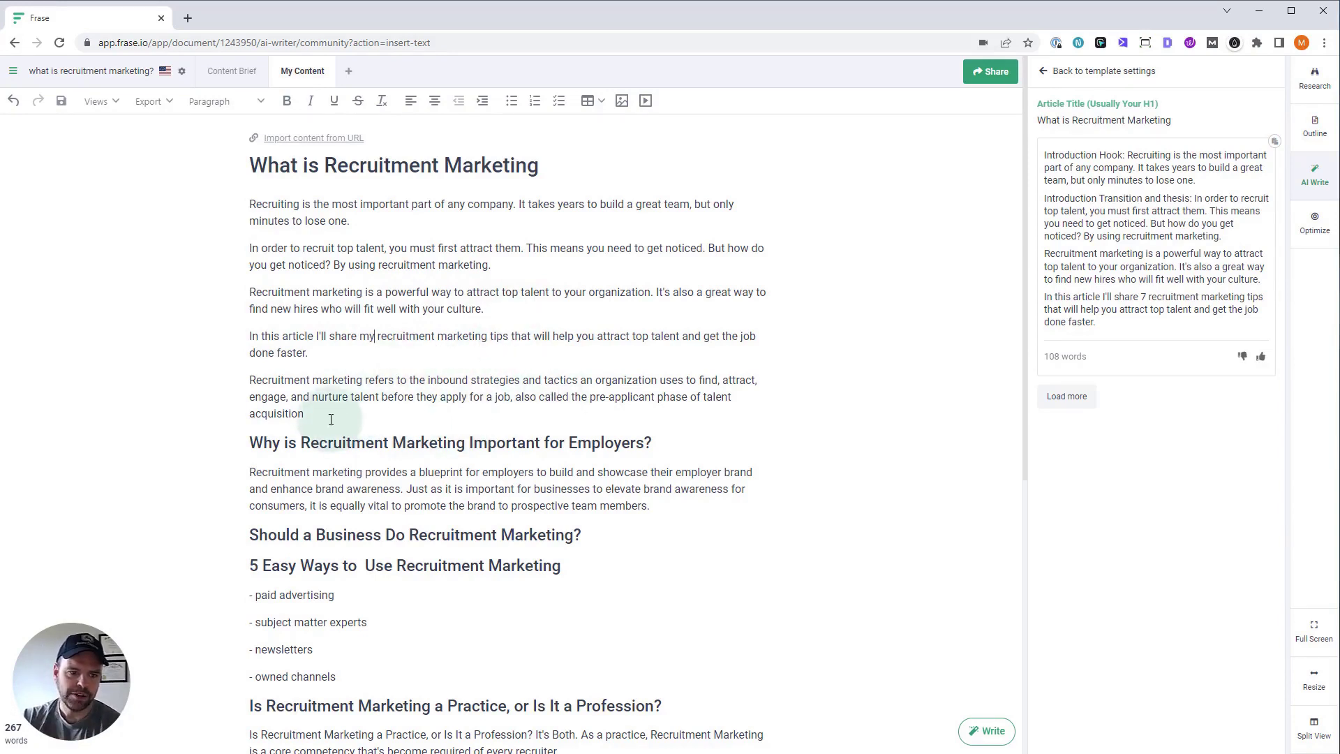
left_click_drag(307, 415, 216, 379)
key("BackSpace")
key("BackSpace")
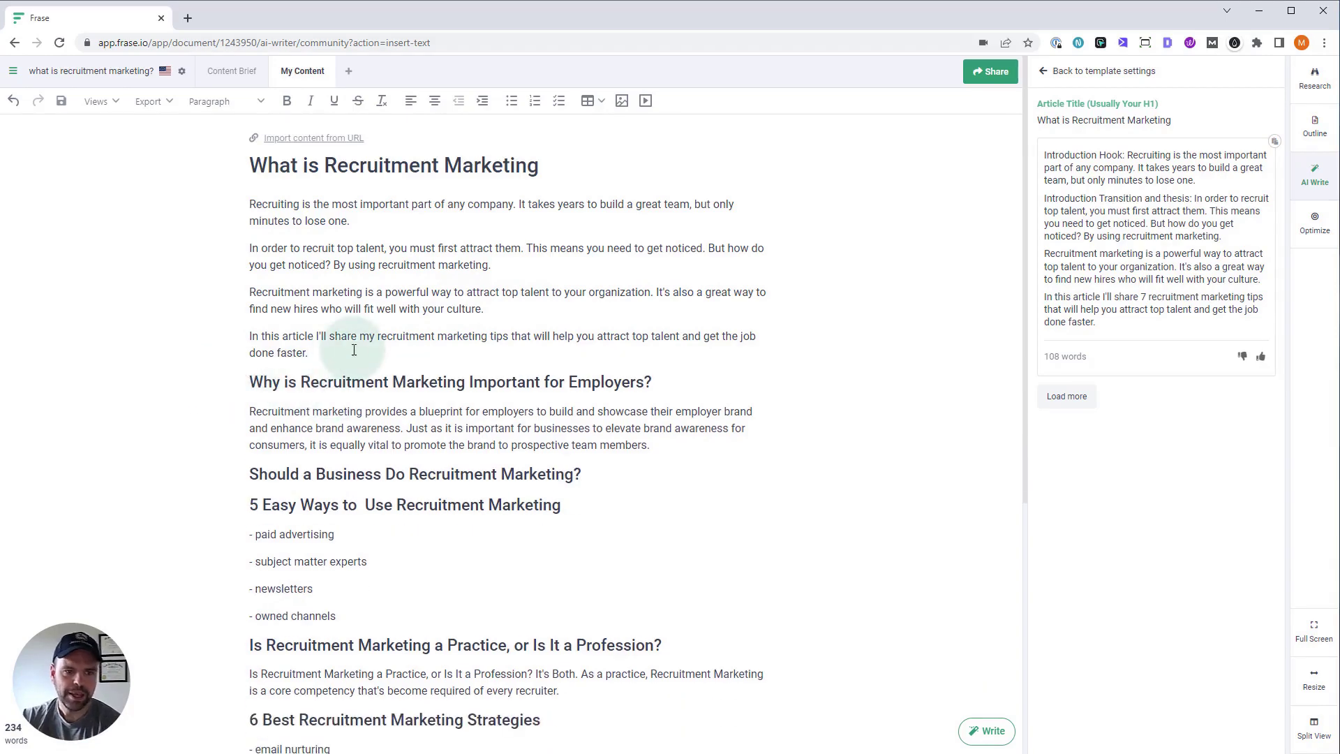
left_click(1061, 71)
Run Answer the Question with the article title plus '?' as Question and 'Mar' as Context
left_click(1147, 198)
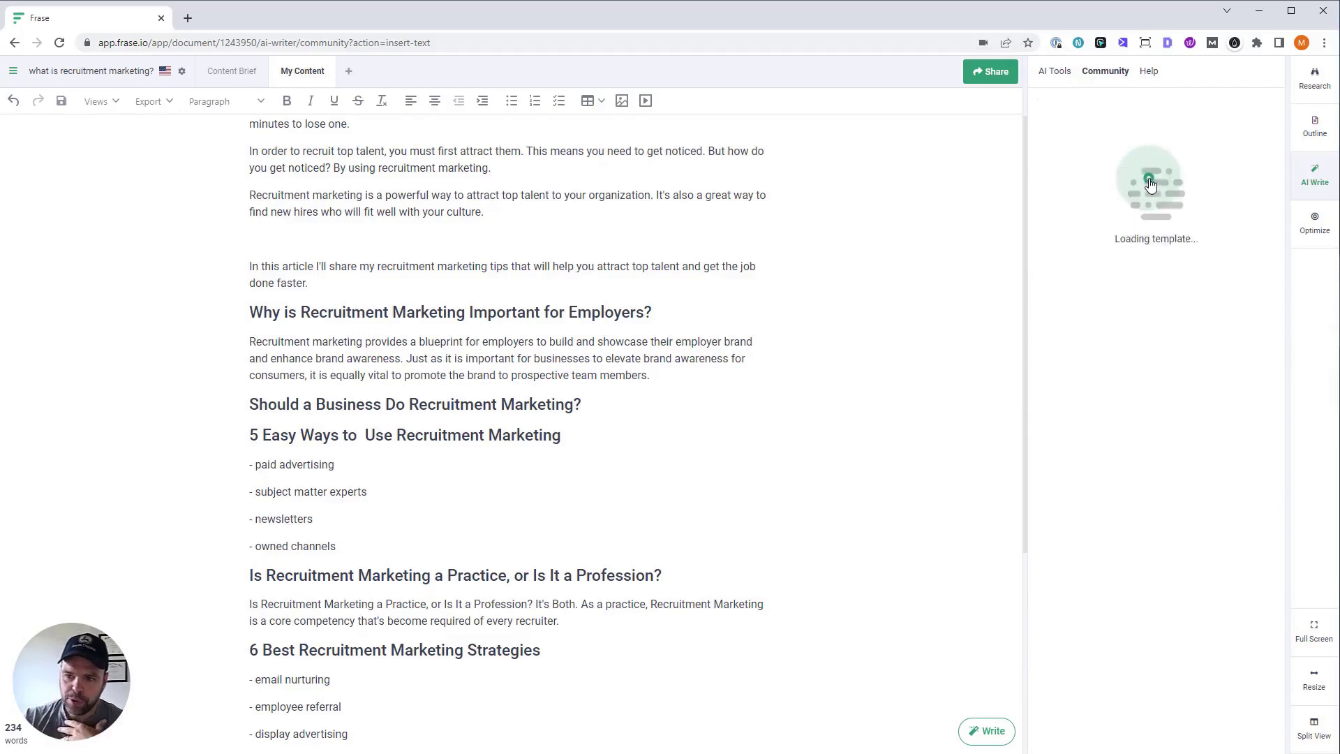
scroll(525, 250, "up", 1)
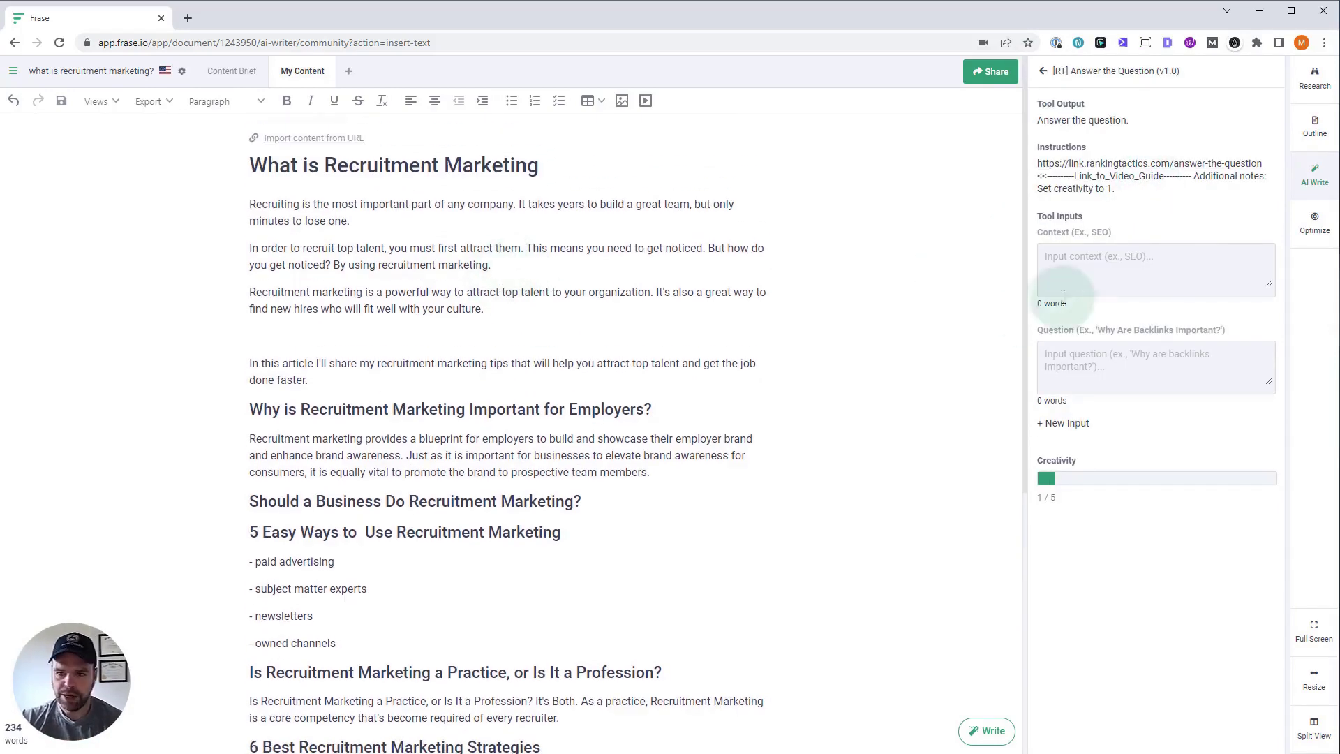
triple_click(447, 163)
left_click(1170, 360)
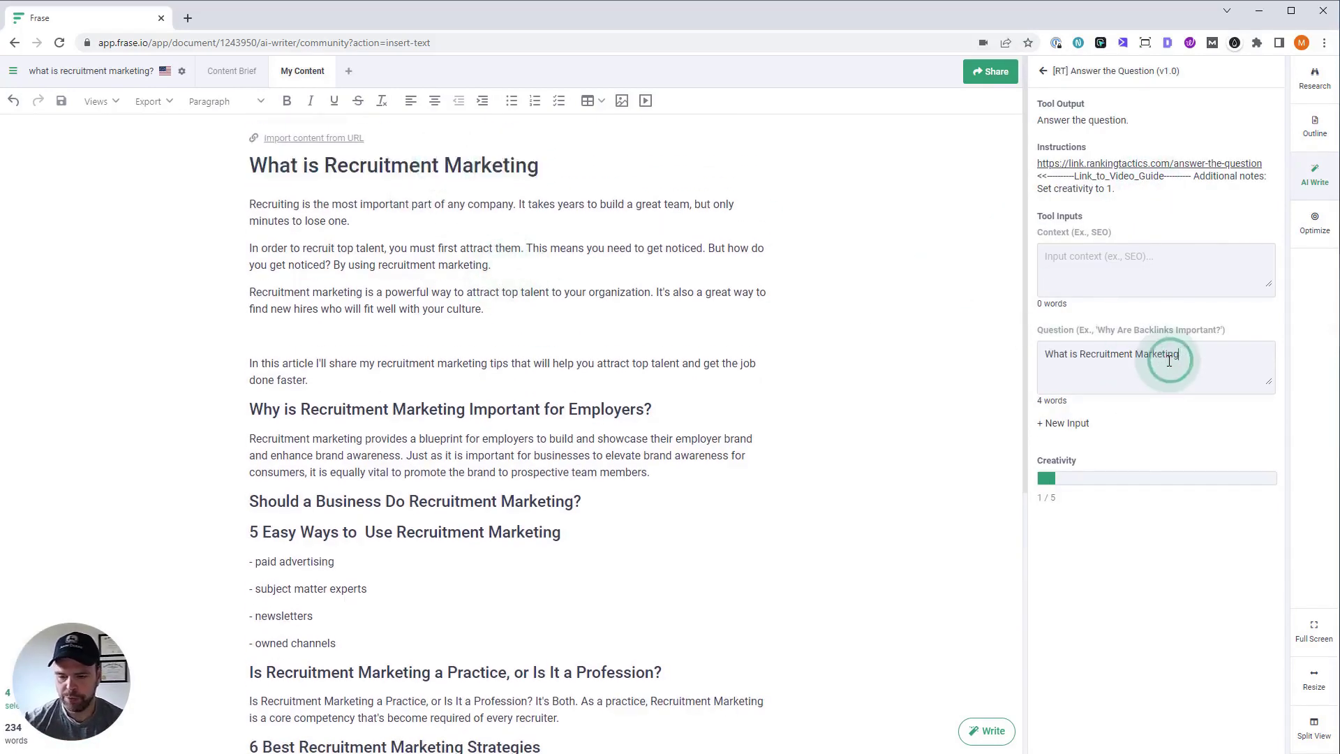
type("?")
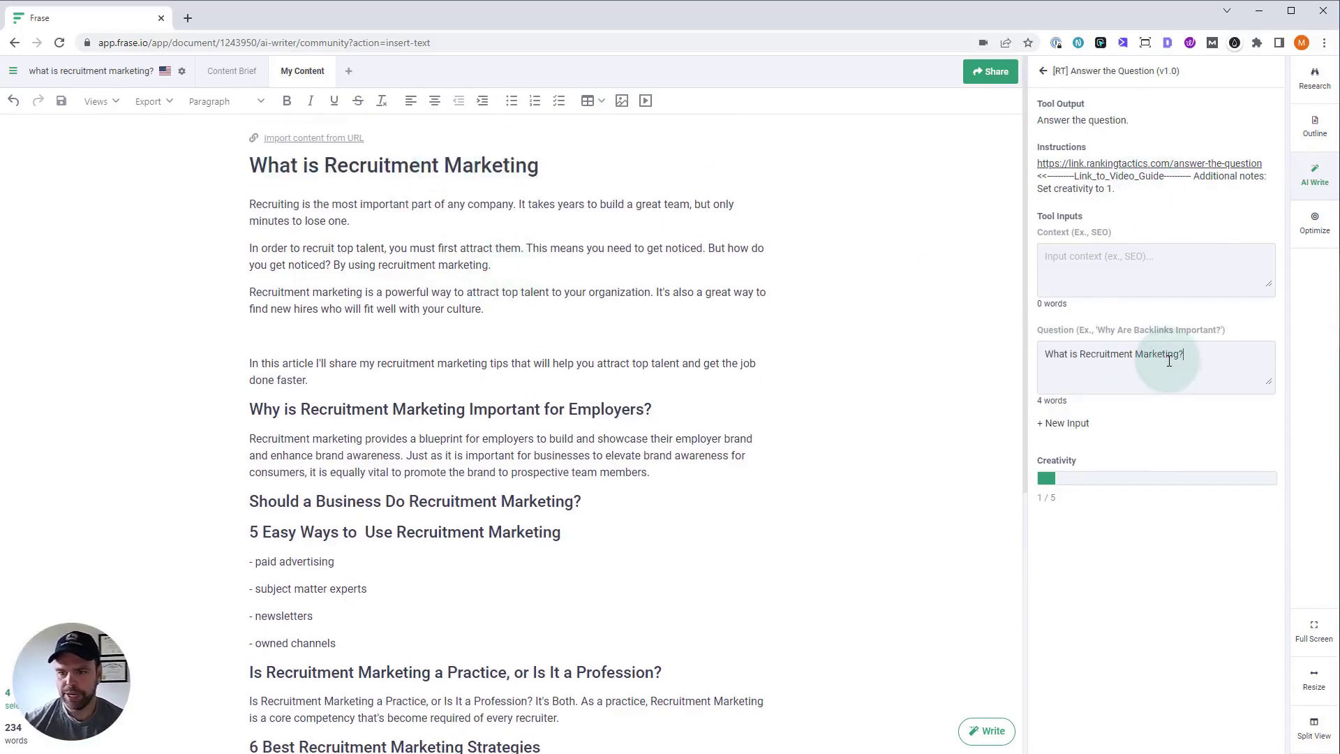
left_click(1137, 261)
type("Marketing")
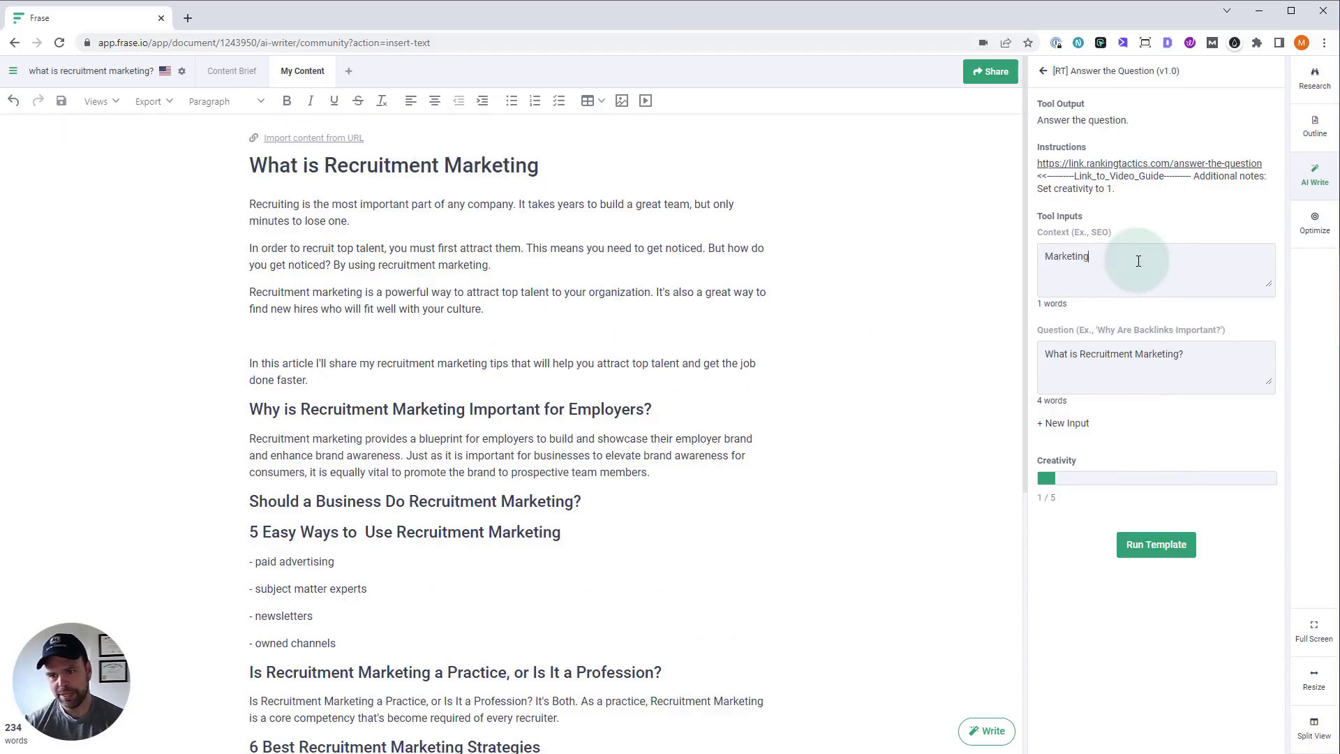
left_click(1169, 546)
Insert the generated answer on the empty line and delete the 'powerful way' paragraph
left_click(608, 333)
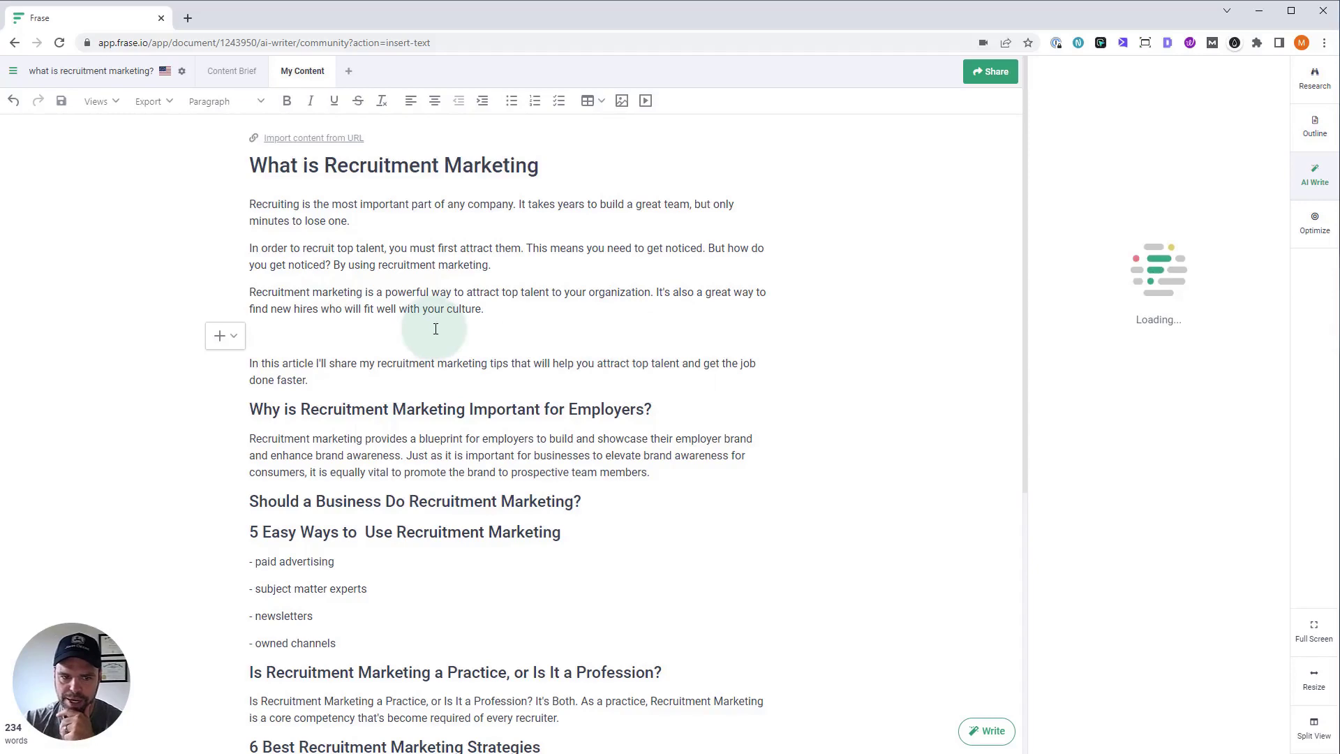
left_click(1117, 307)
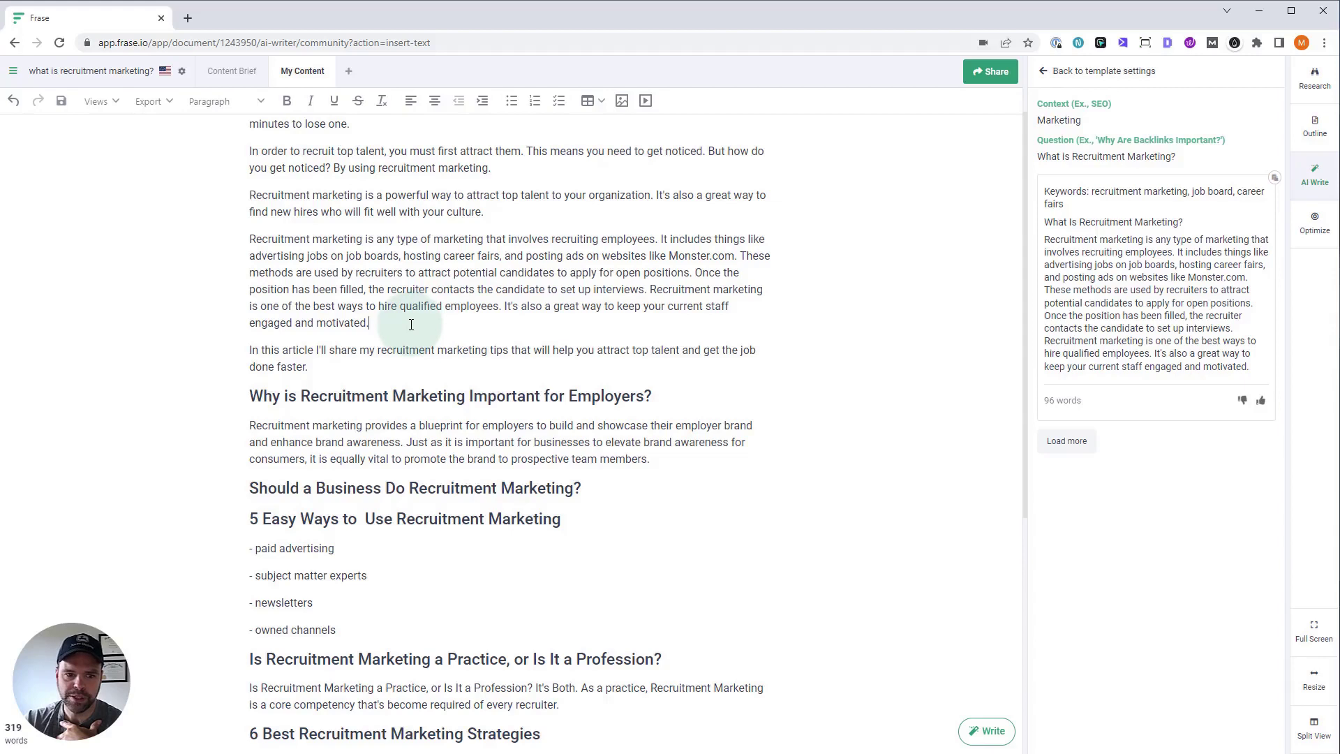
left_click_drag(486, 211, 237, 194)
key("BackSpace")
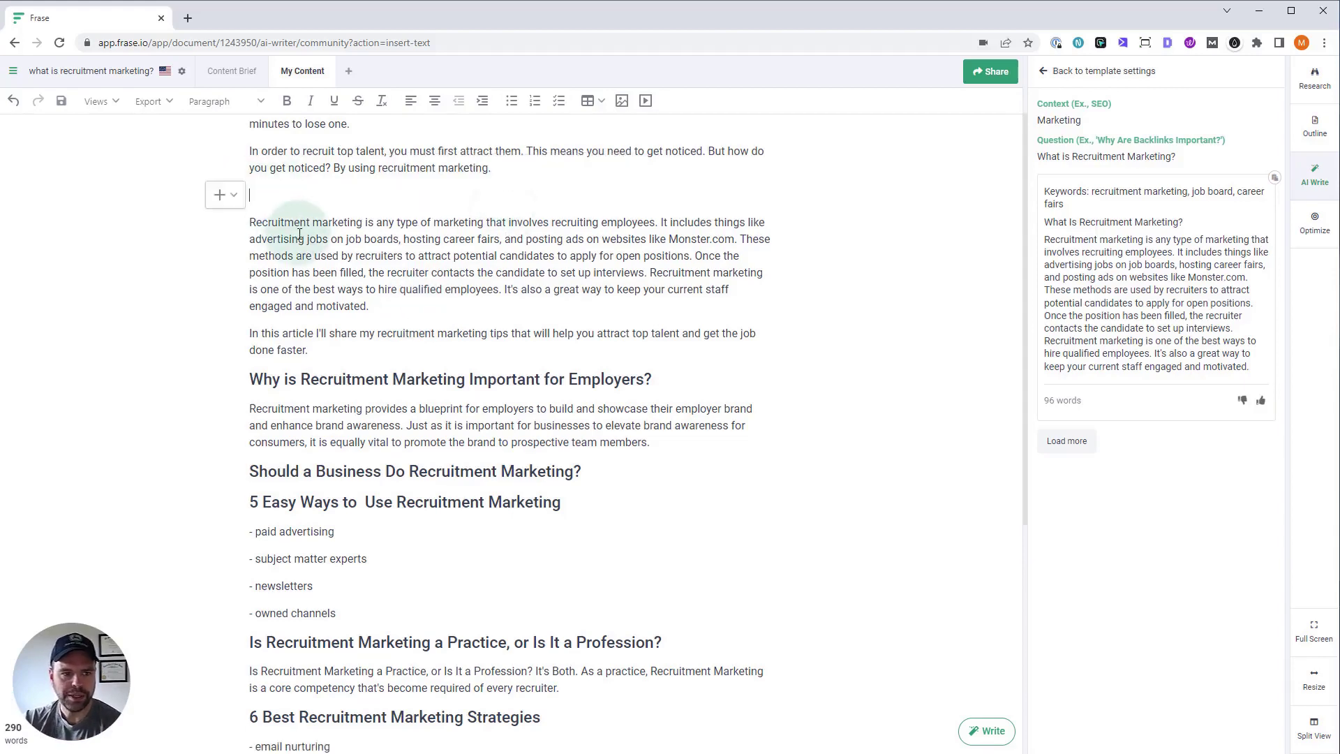
key("Delete")
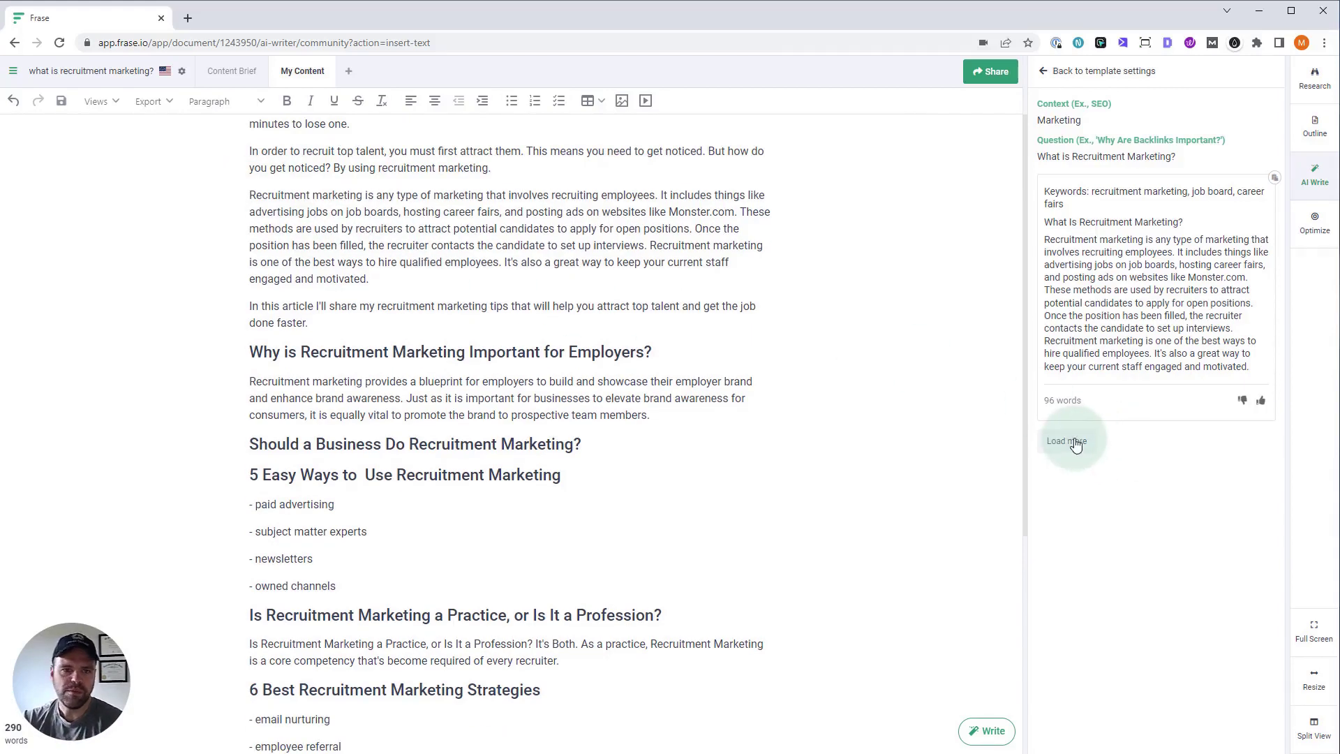
scroll(471, 388, "up", 3)
scroll(508, 483, "down", 3)
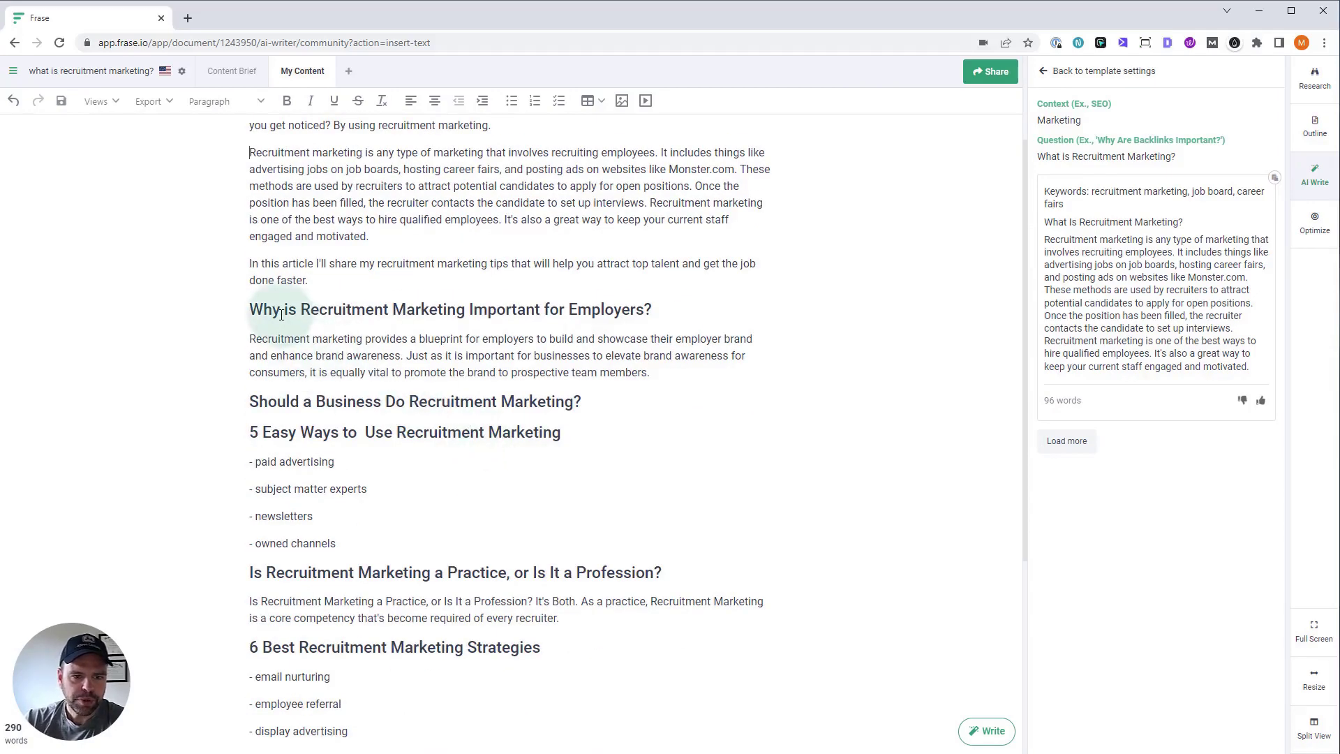
left_click_drag(656, 308, 652, 377)
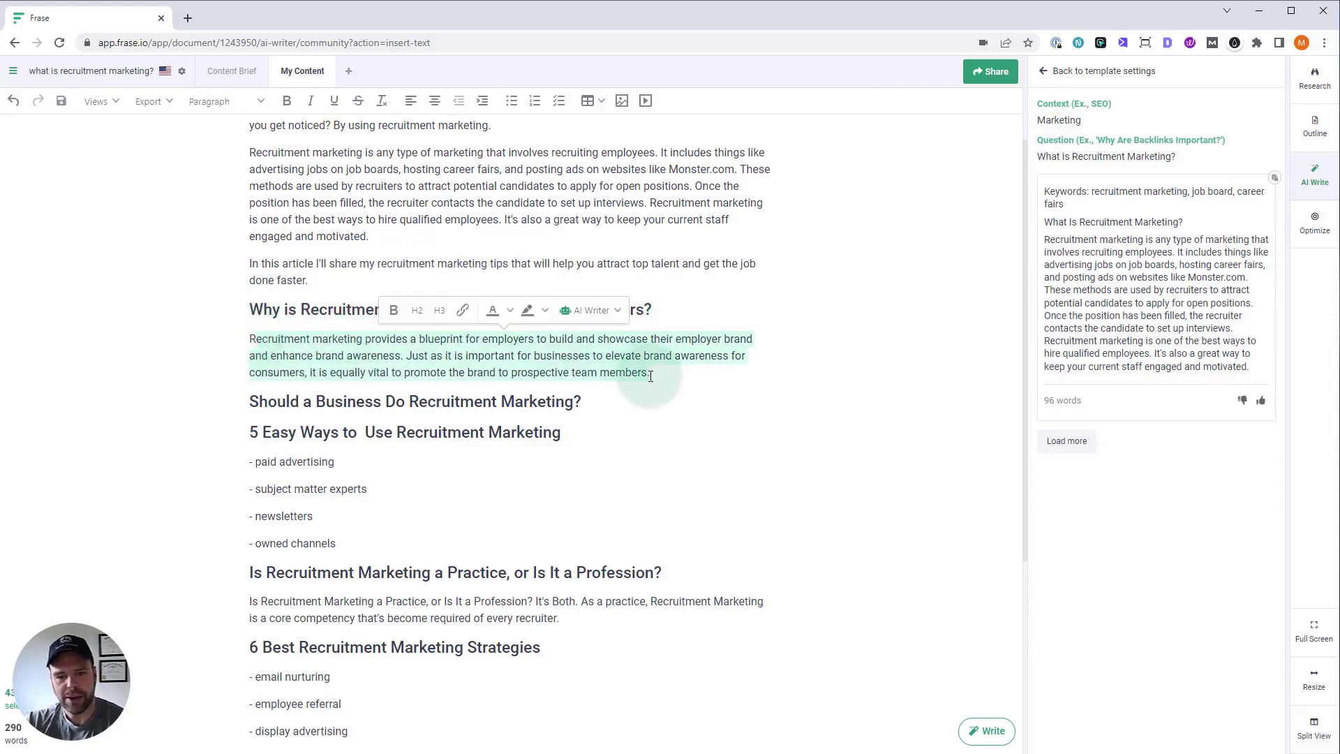
left_click(637, 372)
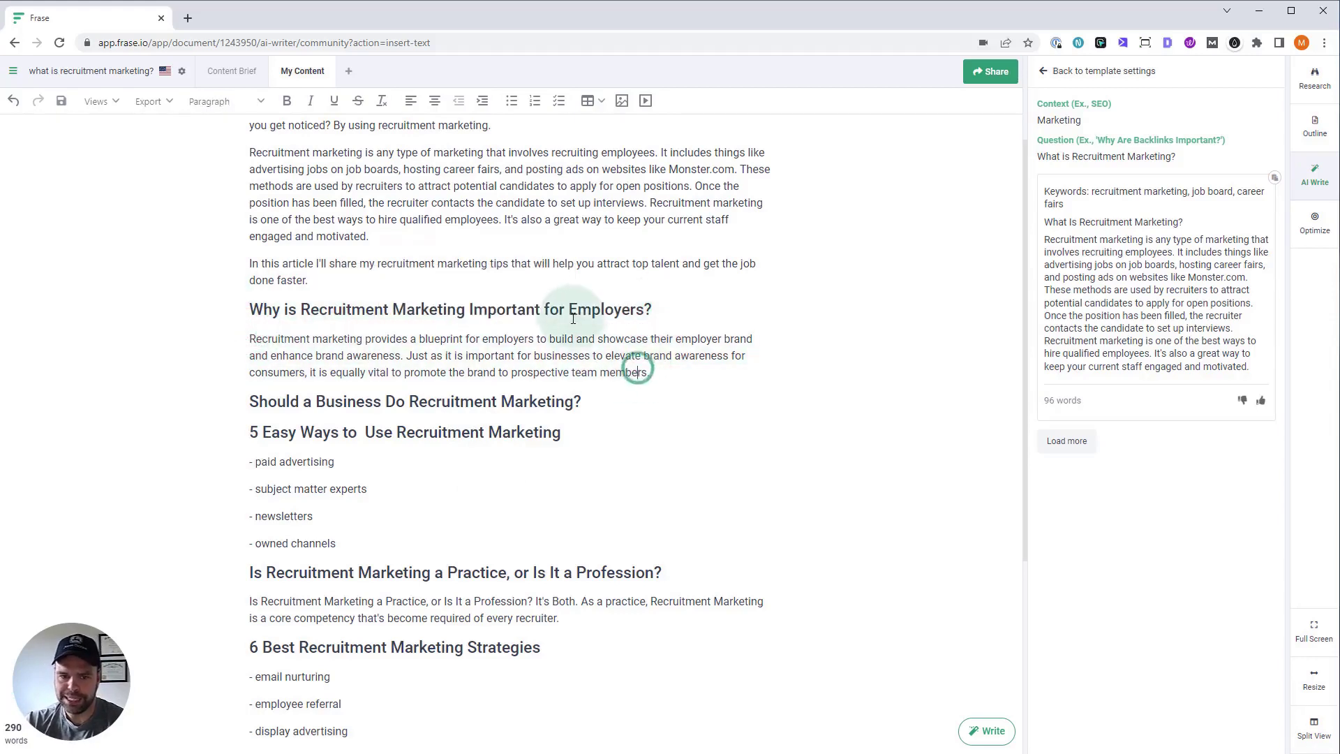
Back in the Community templates, search 'ne' and open [RT] Next Paragraph (V1.5)
left_click(1062, 77)
left_click(1040, 70)
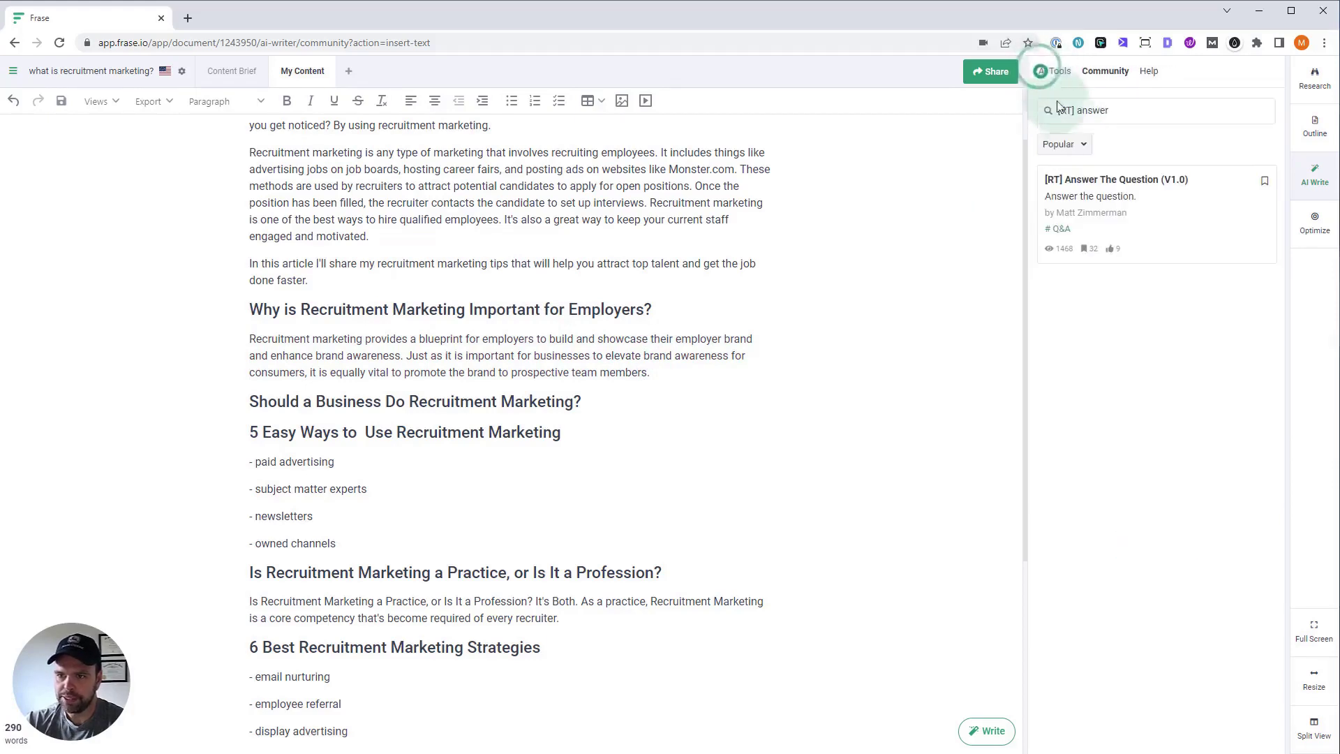
double_click(1092, 110)
type("next p")
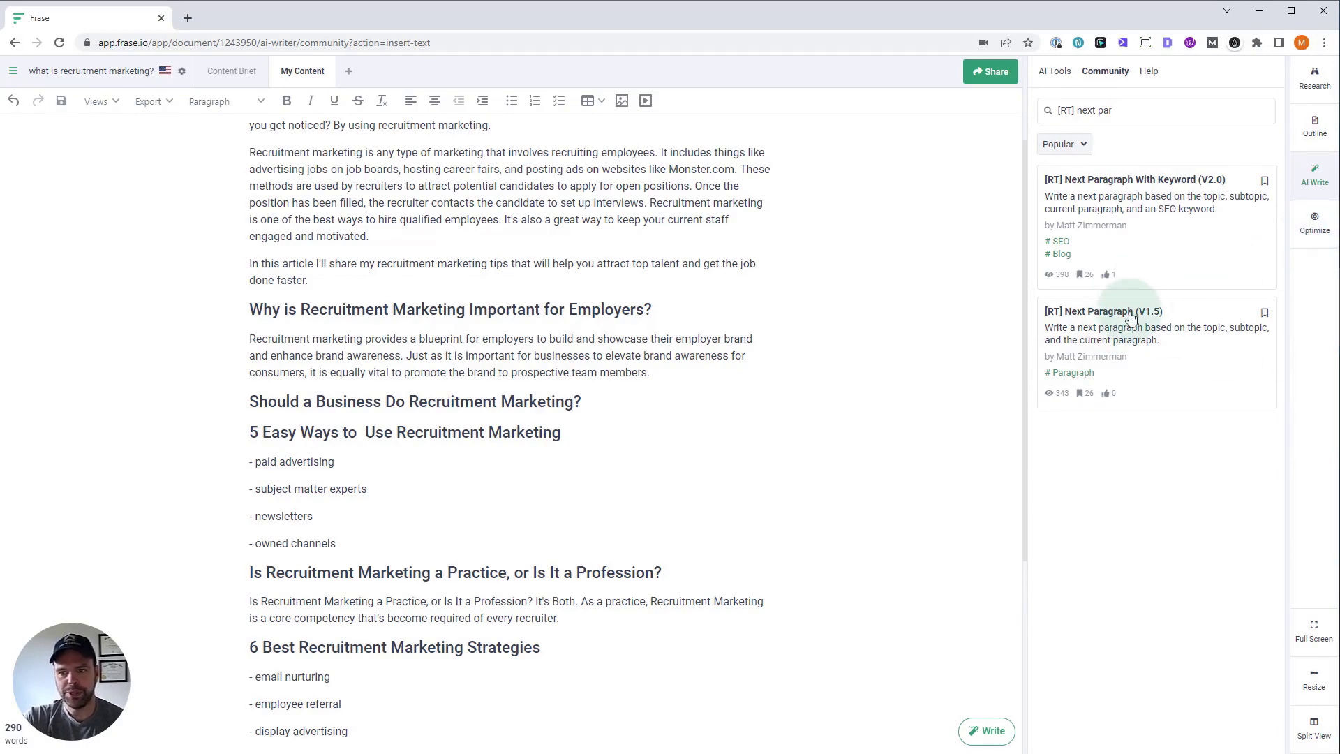
left_click(1118, 322)
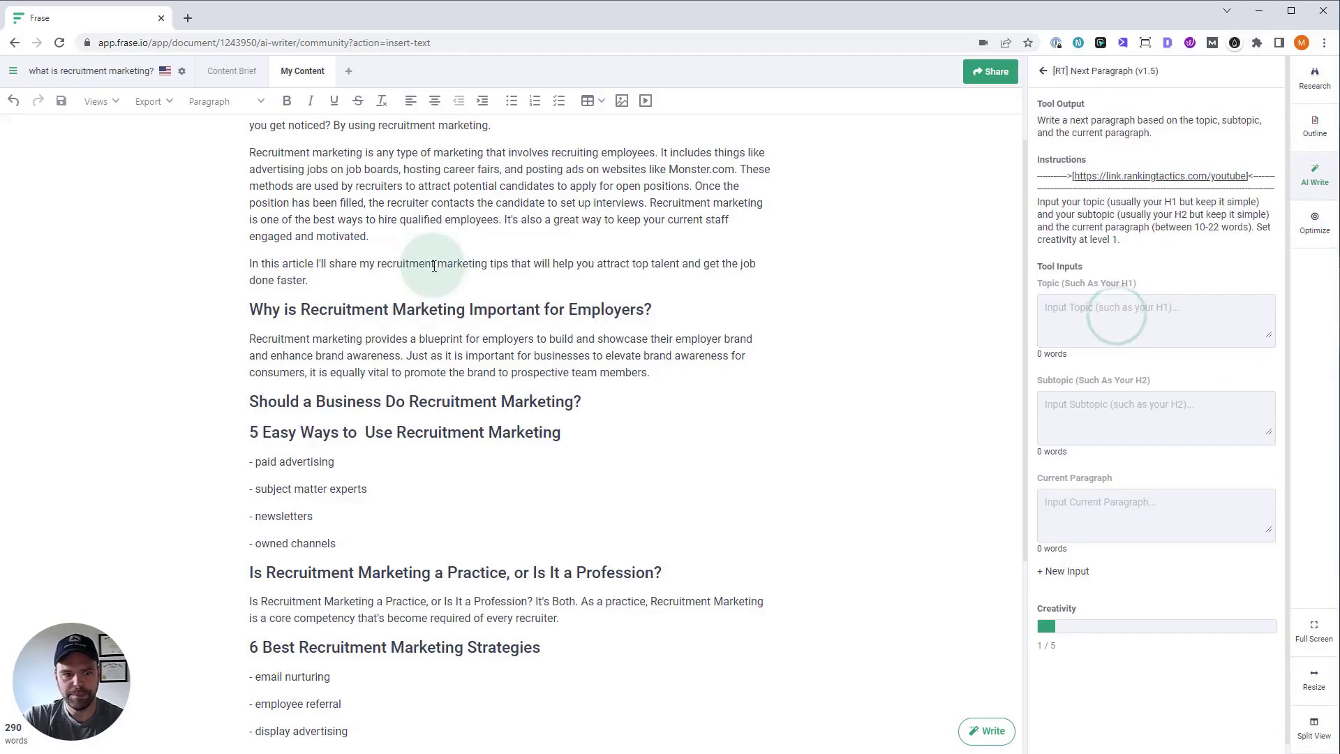
Paste the article title, employer-importance heading and its paragraph into Topic, Subtopic and Current Paragraph
scroll(437, 205, "up", 2)
triple_click(440, 166)
key("ctrl+c")
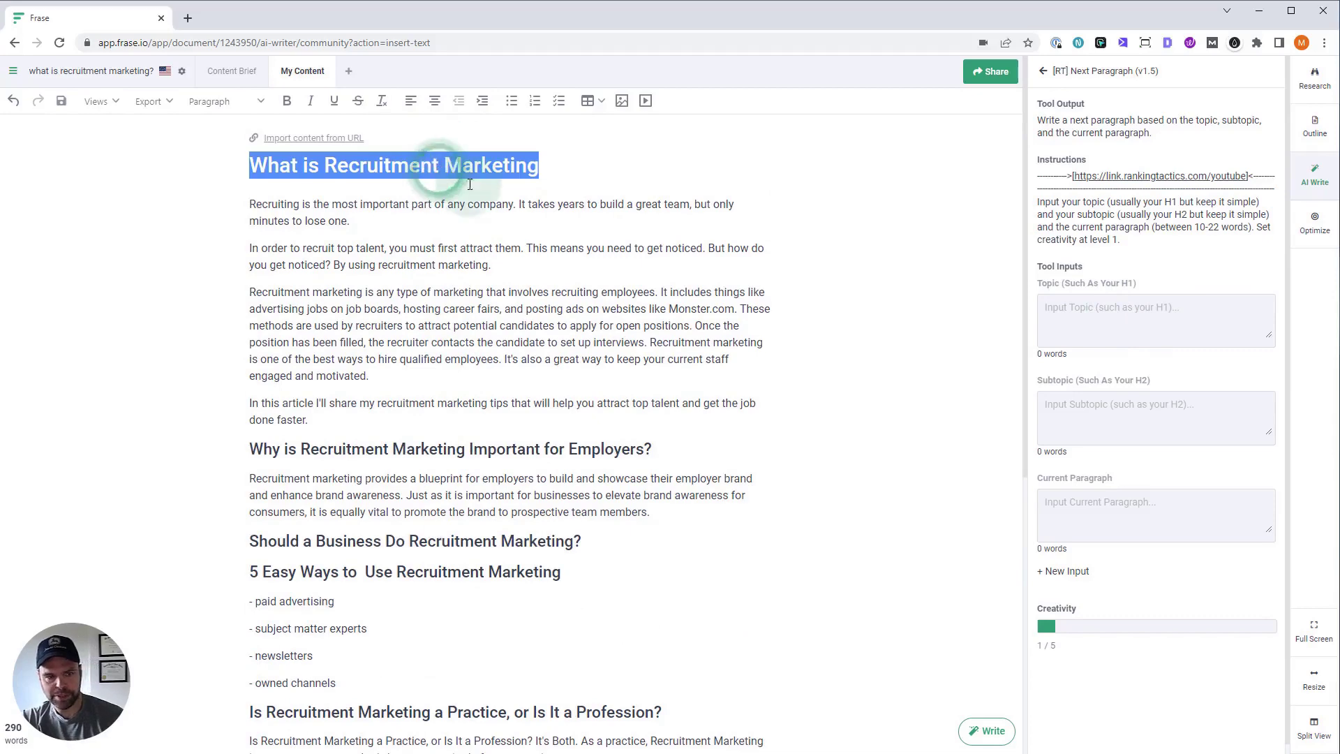
left_click(1119, 322)
key("ctrl+v")
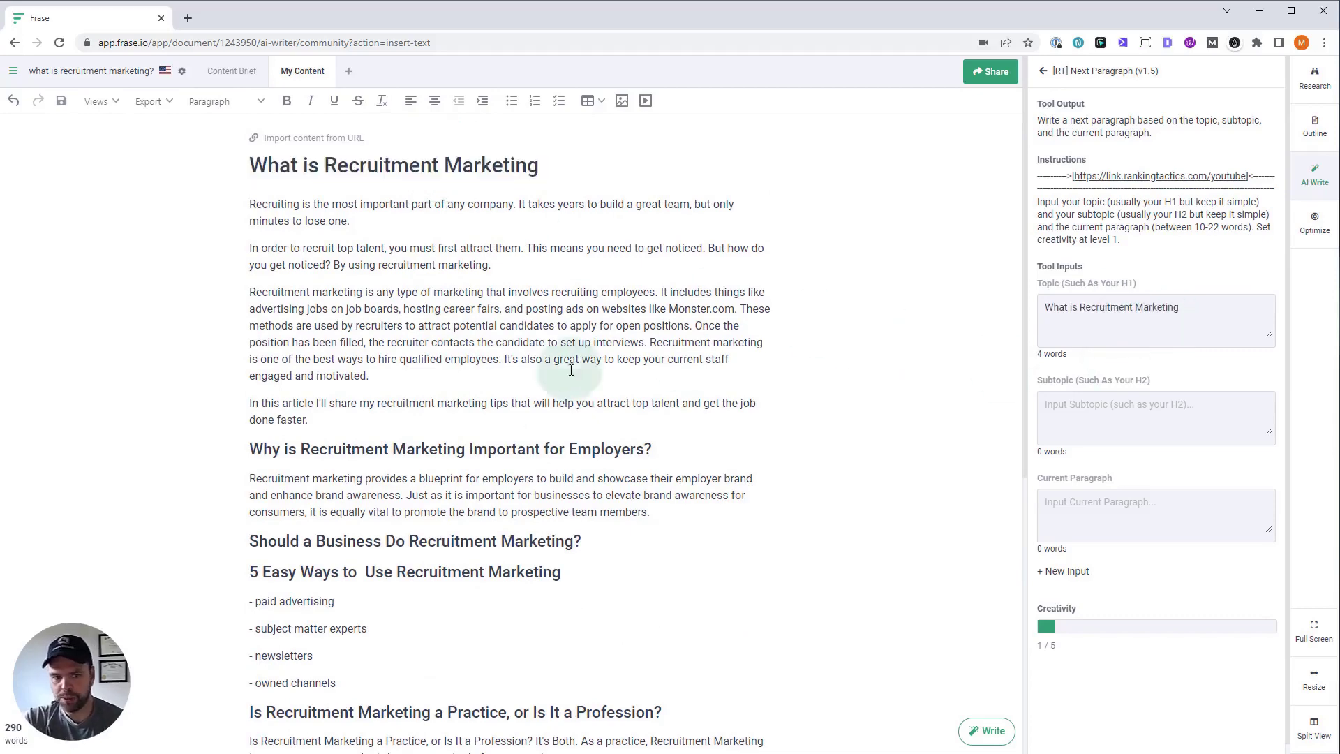
scroll(501, 428, "down", 2)
triple_click(501, 309)
key("ctrl+c")
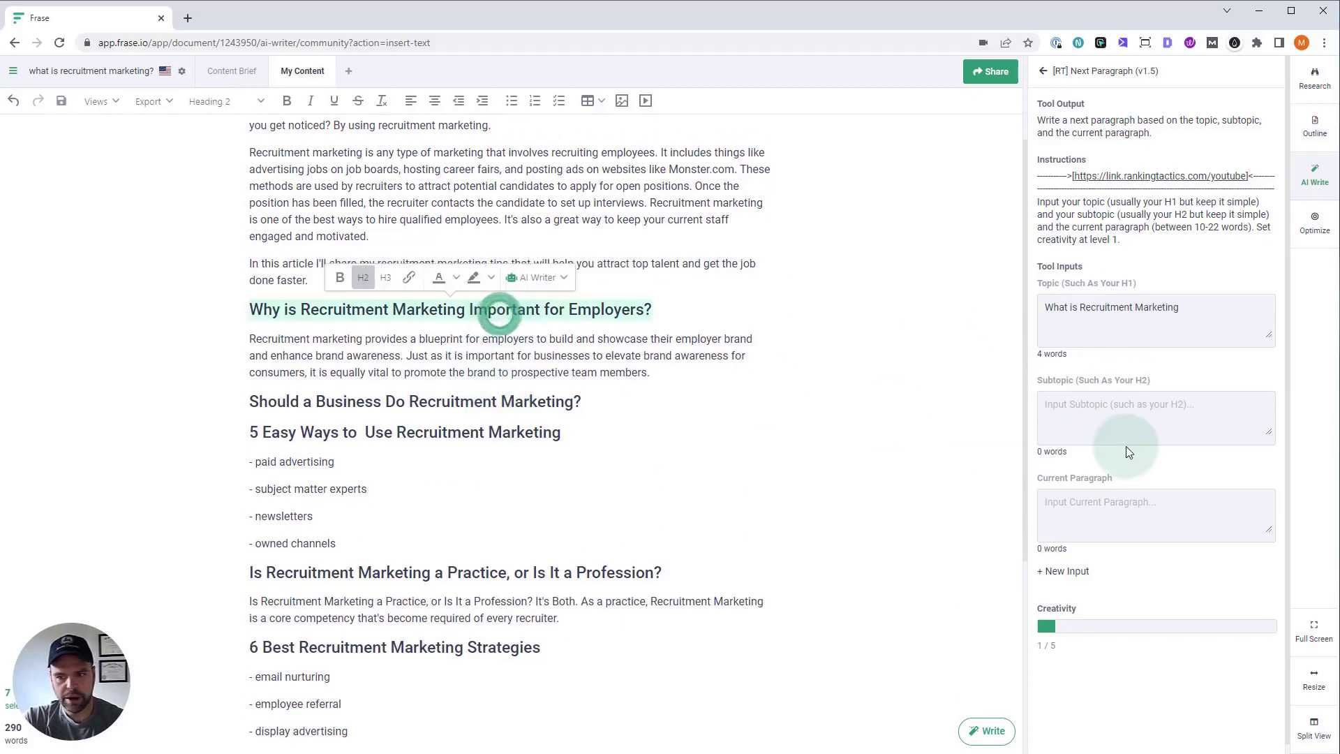
left_click(1172, 414)
key("ctrl+v")
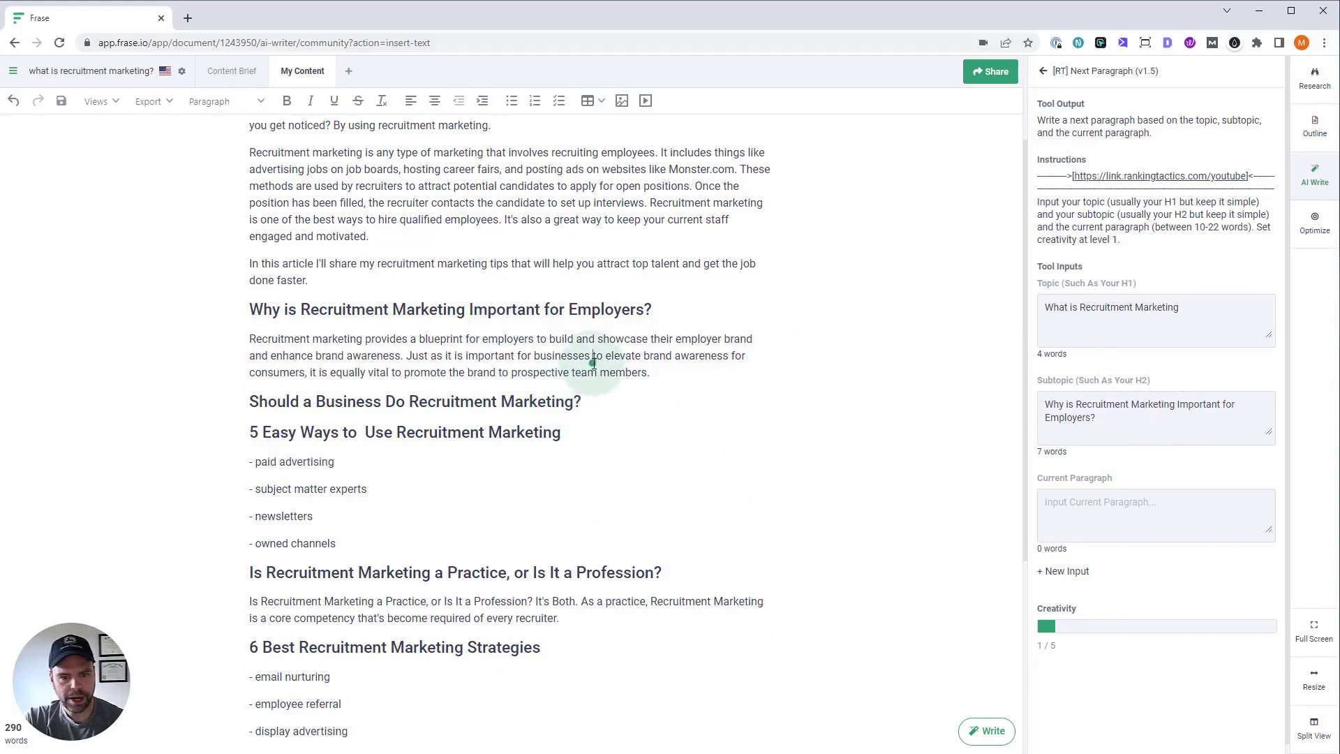
triple_click(591, 363)
left_click(1162, 513)
type("Recruitment marketing provides a blueprint for employers to build and showcase their employer brand and enhance brand awareness. Just as it is important for businesses to elevate brand awareness for consumers, it is equally vital to promote the brand to prospective team members.")
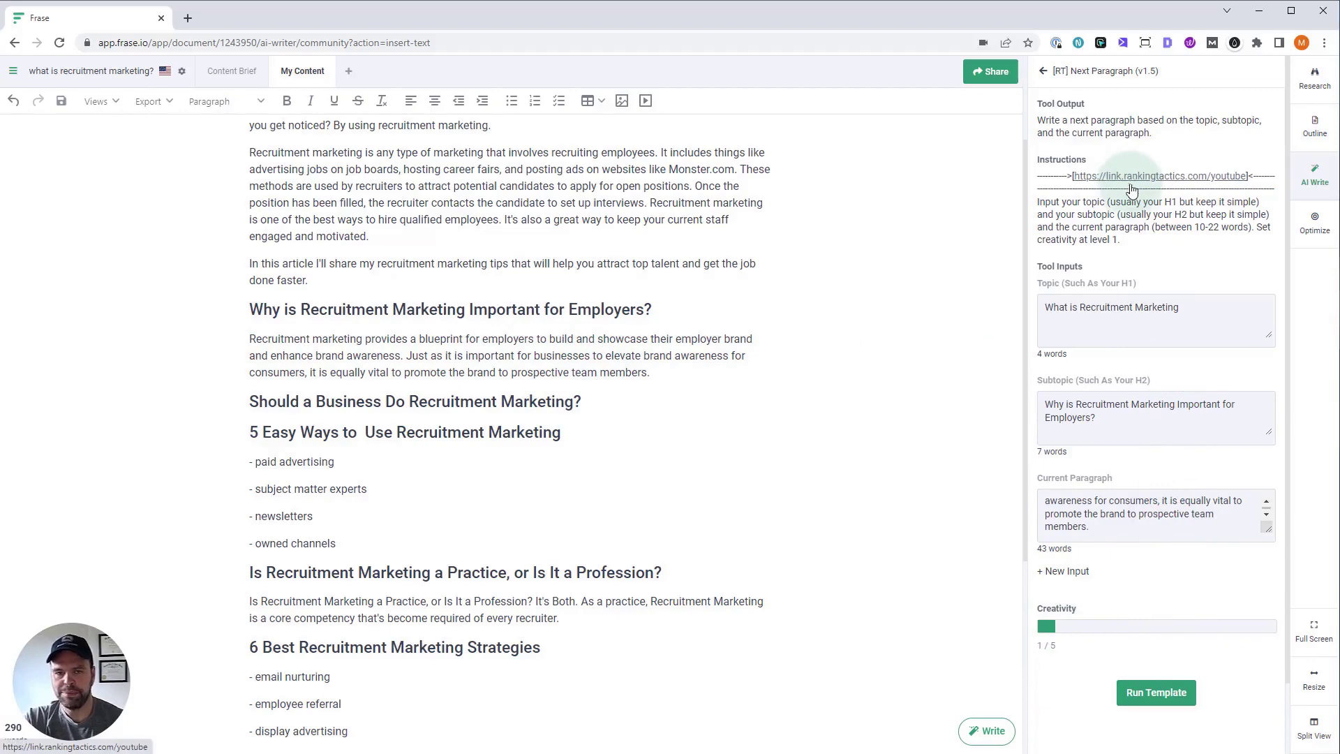
Insert two AI paragraphs on attracting qualified candidates and job-opening visibility after the employer-brand paragraph
left_click(1177, 693)
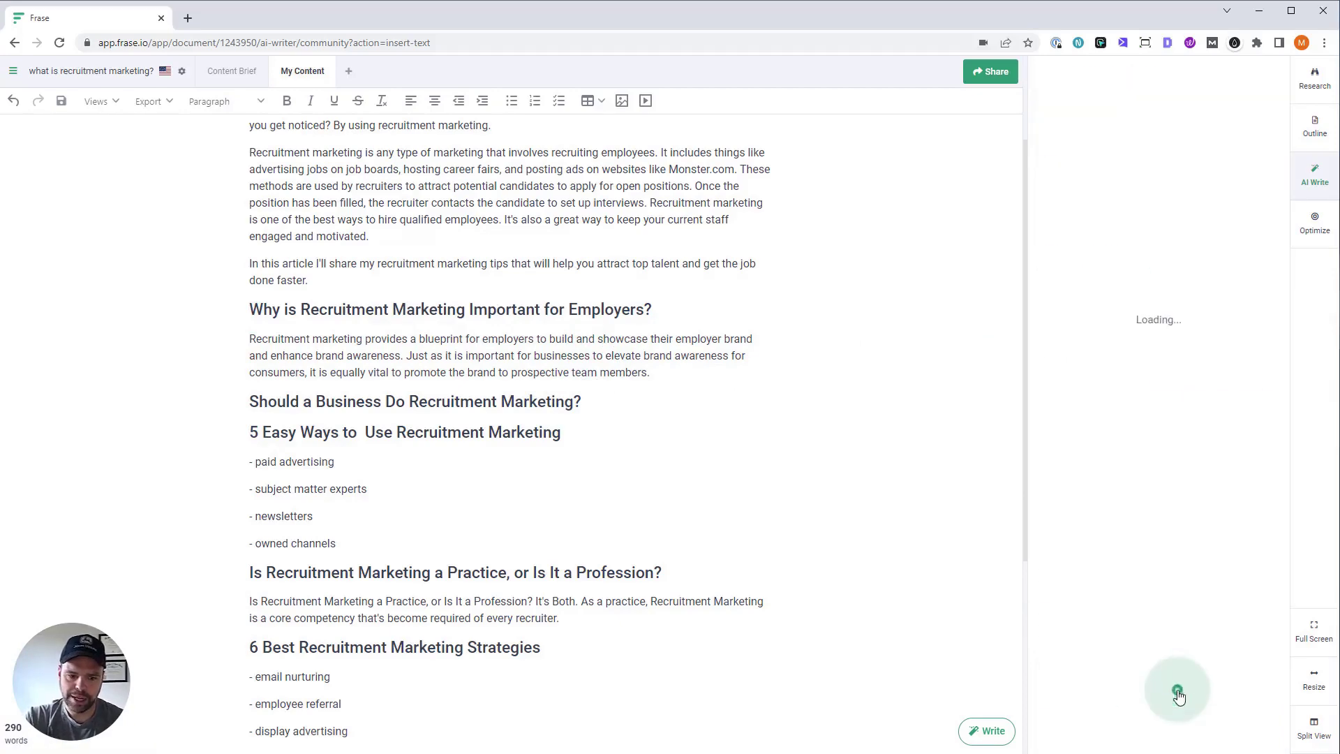
left_click(551, 400)
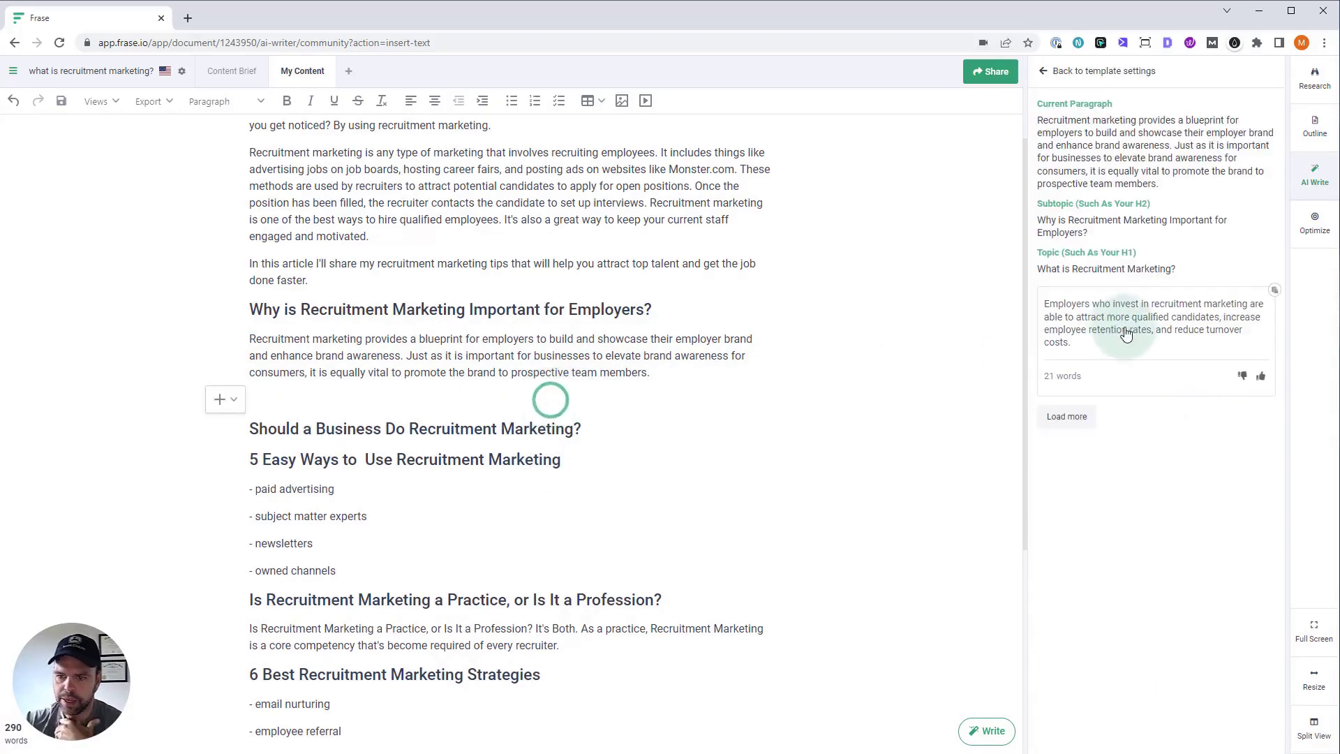
left_click(1127, 334)
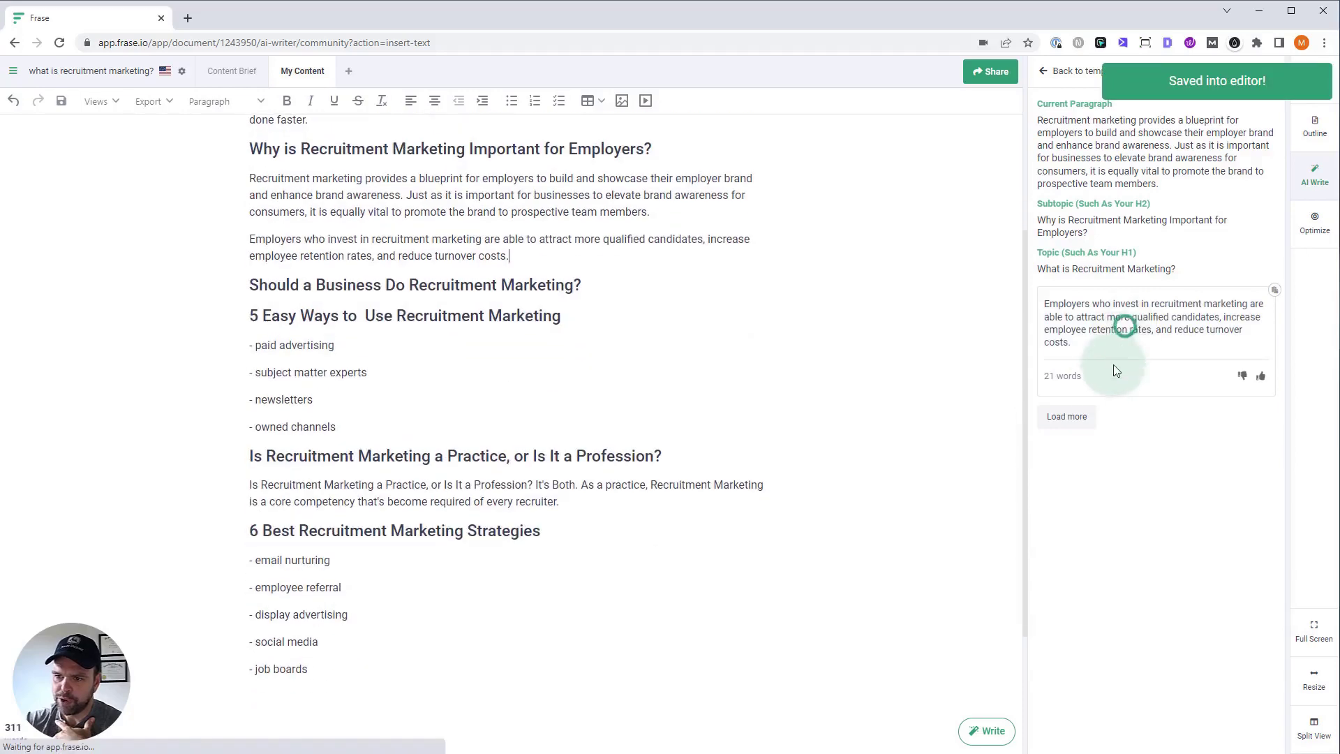
left_click(1064, 416)
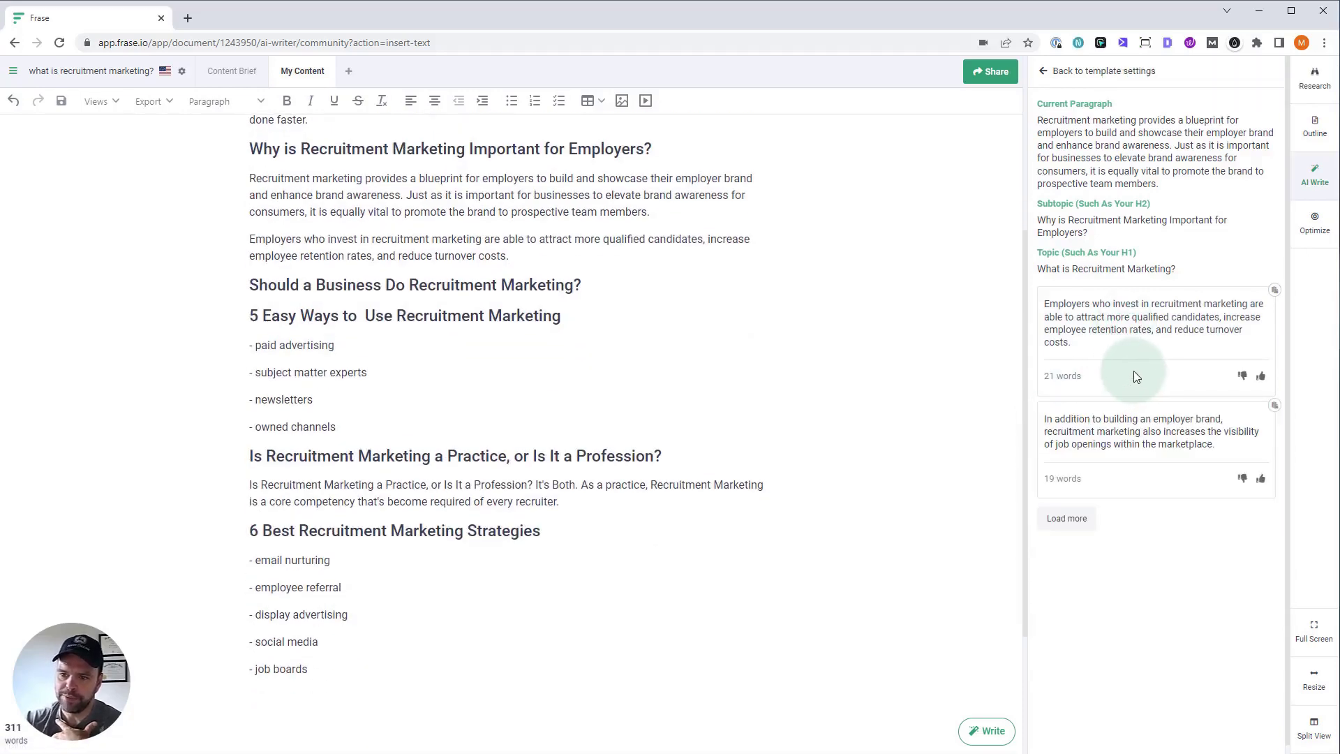
left_click(1130, 433)
Review the new paragraphs against the employer-brand and 'Employers who invest' text, then return to template settings
scroll(669, 434, "up", 2)
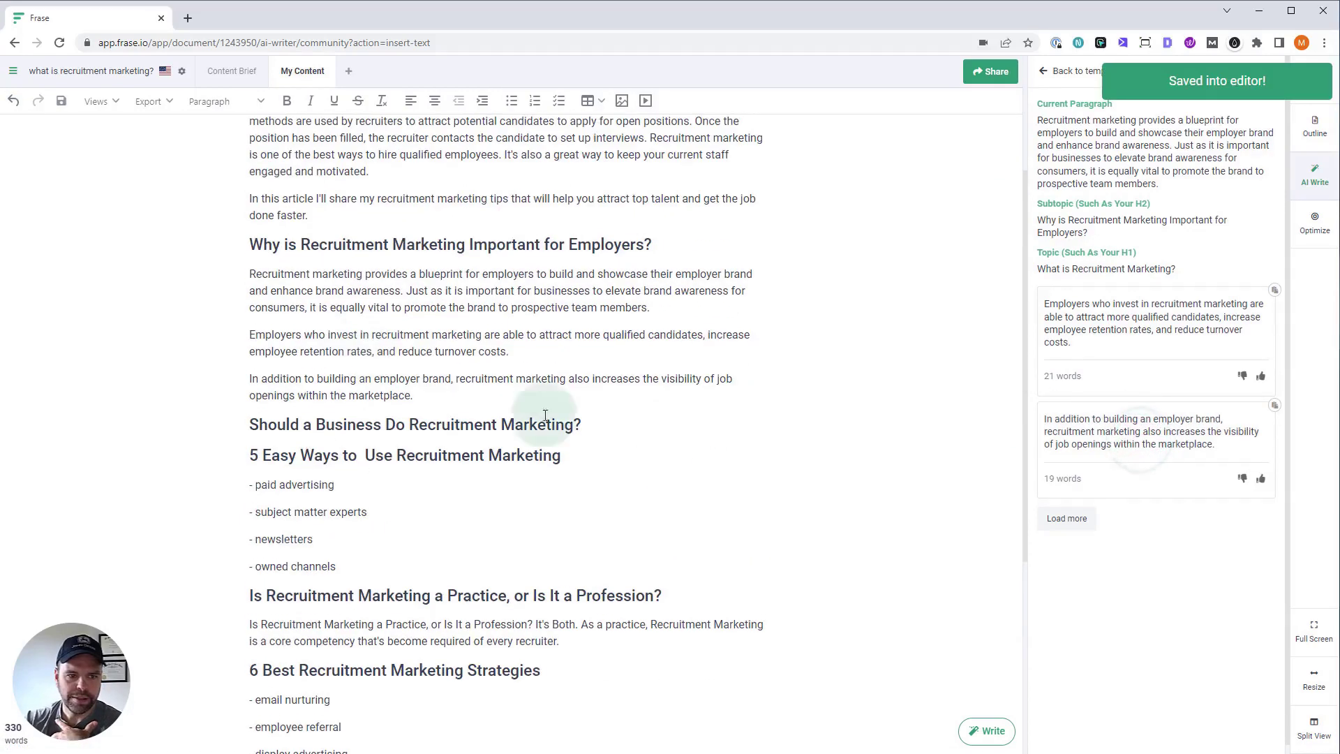
left_click_drag(329, 320, 414, 395)
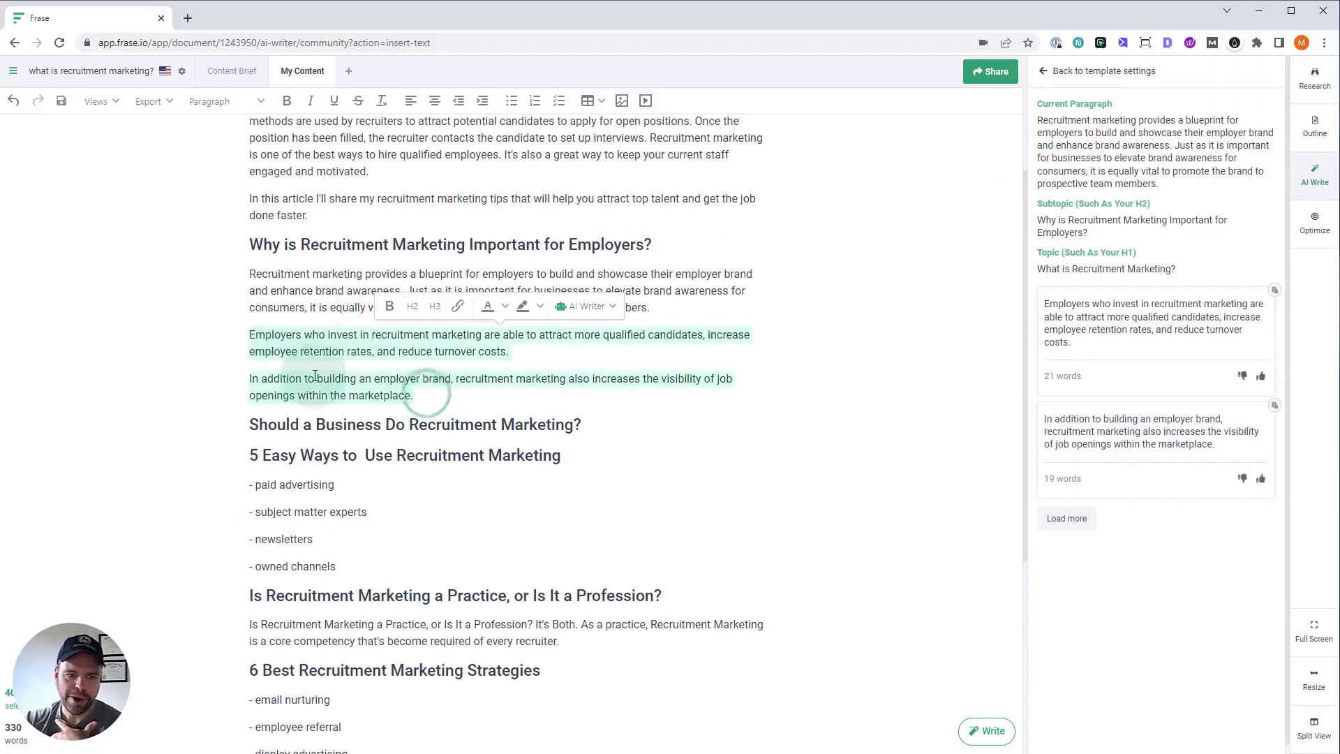
left_click(315, 377)
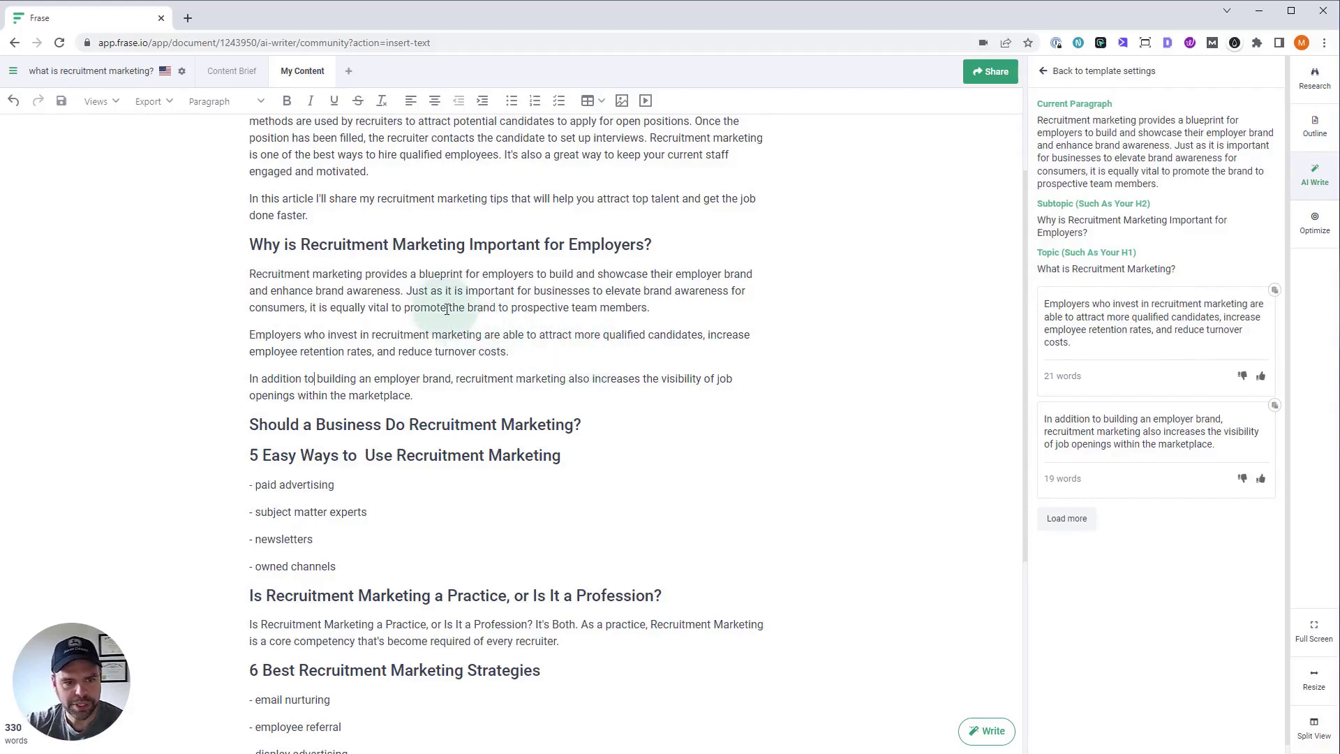
left_click_drag(421, 274, 689, 305)
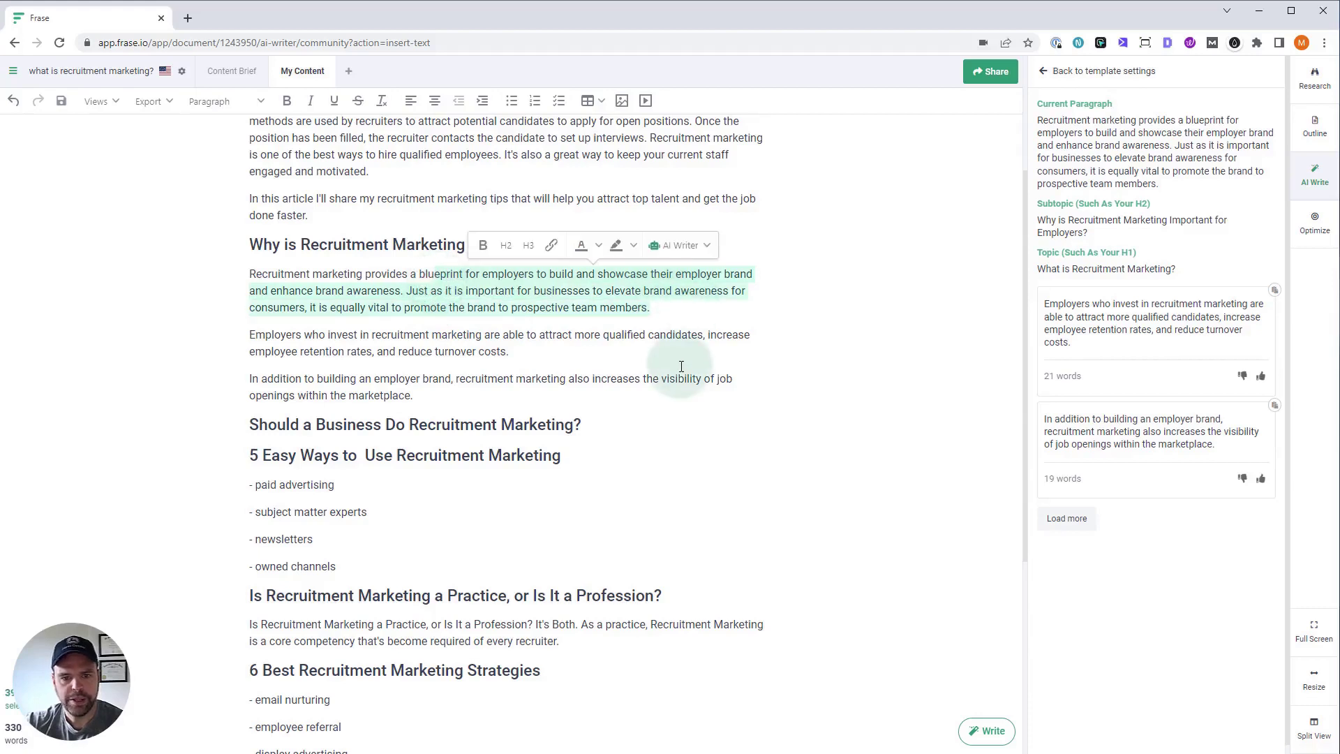
left_click_drag(251, 334, 510, 352)
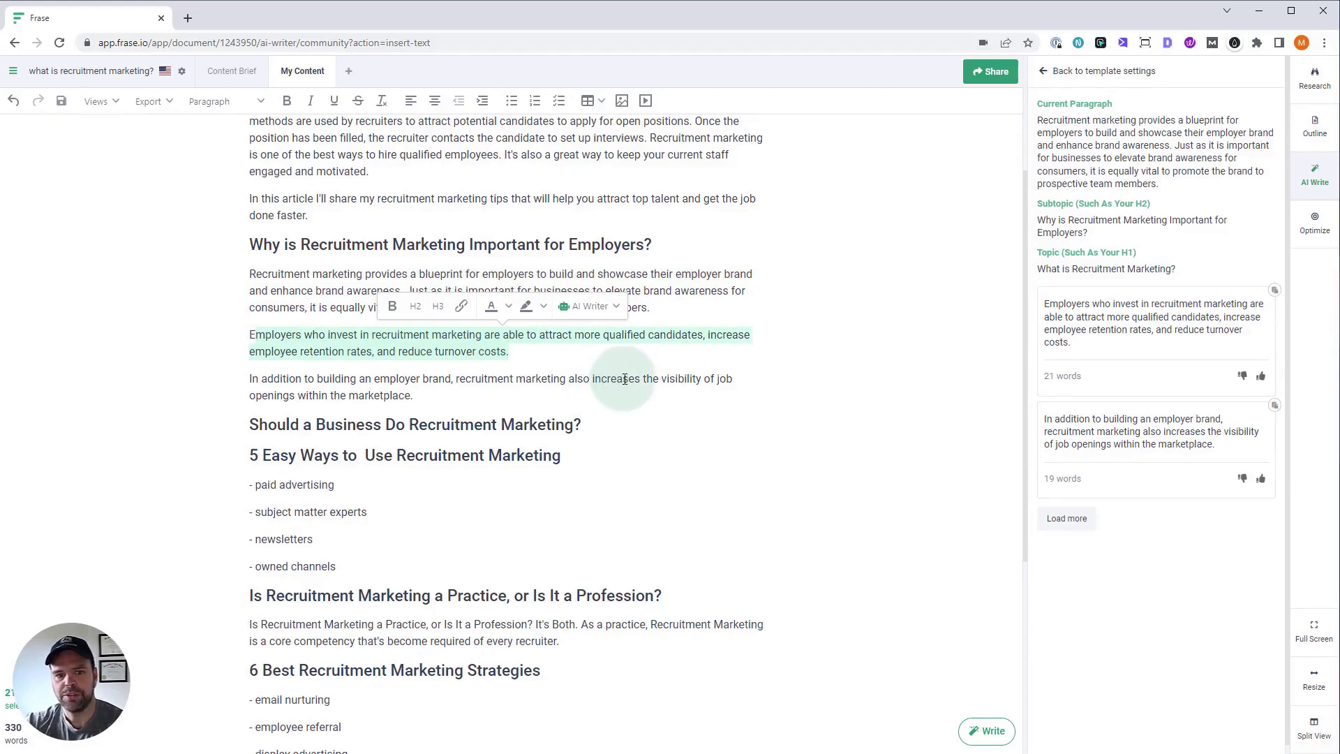
left_click(617, 380)
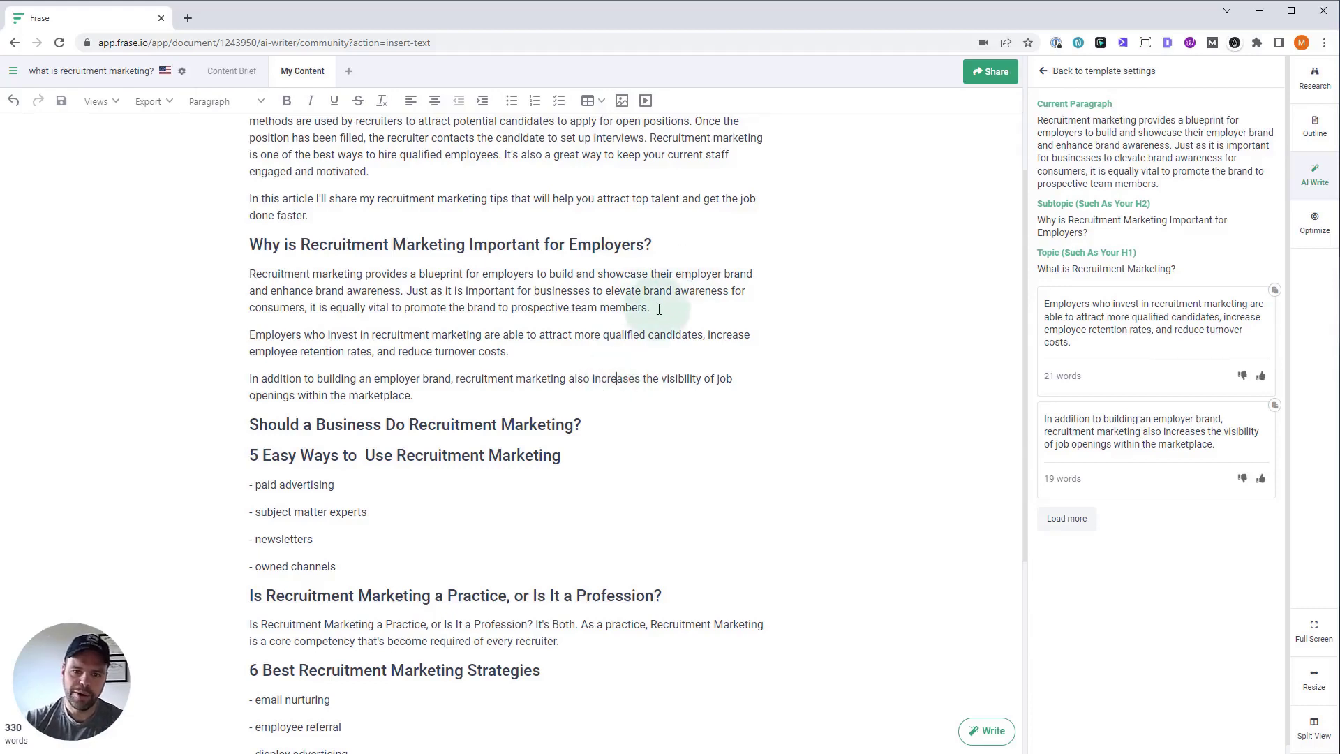
left_click(1045, 71)
Select the 'Should a Business Do Recruitment Marketing?' heading and open the Paragraphs from Scratch [orig] template
scroll(568, 404, "down", 2)
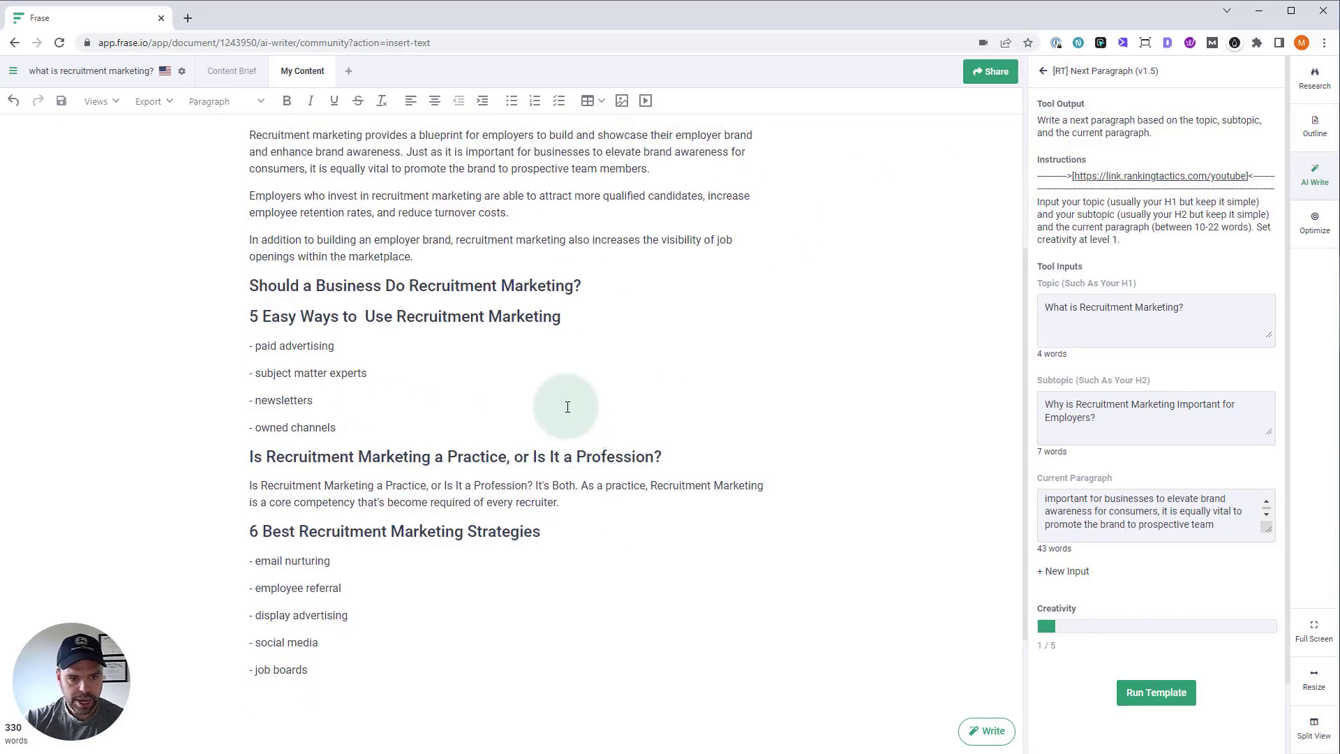
mouse_move(251, 281)
left_mouse_down()
mouse_move(604, 289)
mouse_move(248, 284)
left_mouse_up()
key("ctrl+c")
left_click(591, 283)
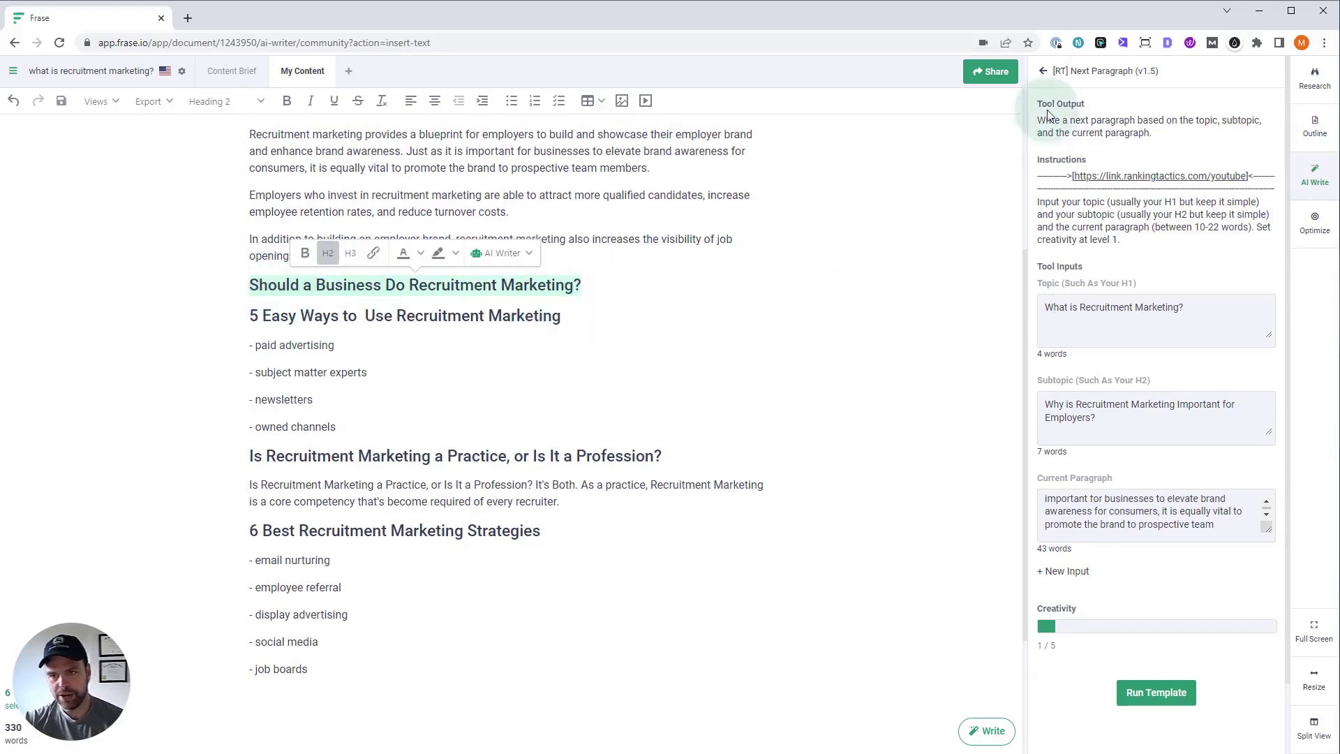
left_click(1042, 71)
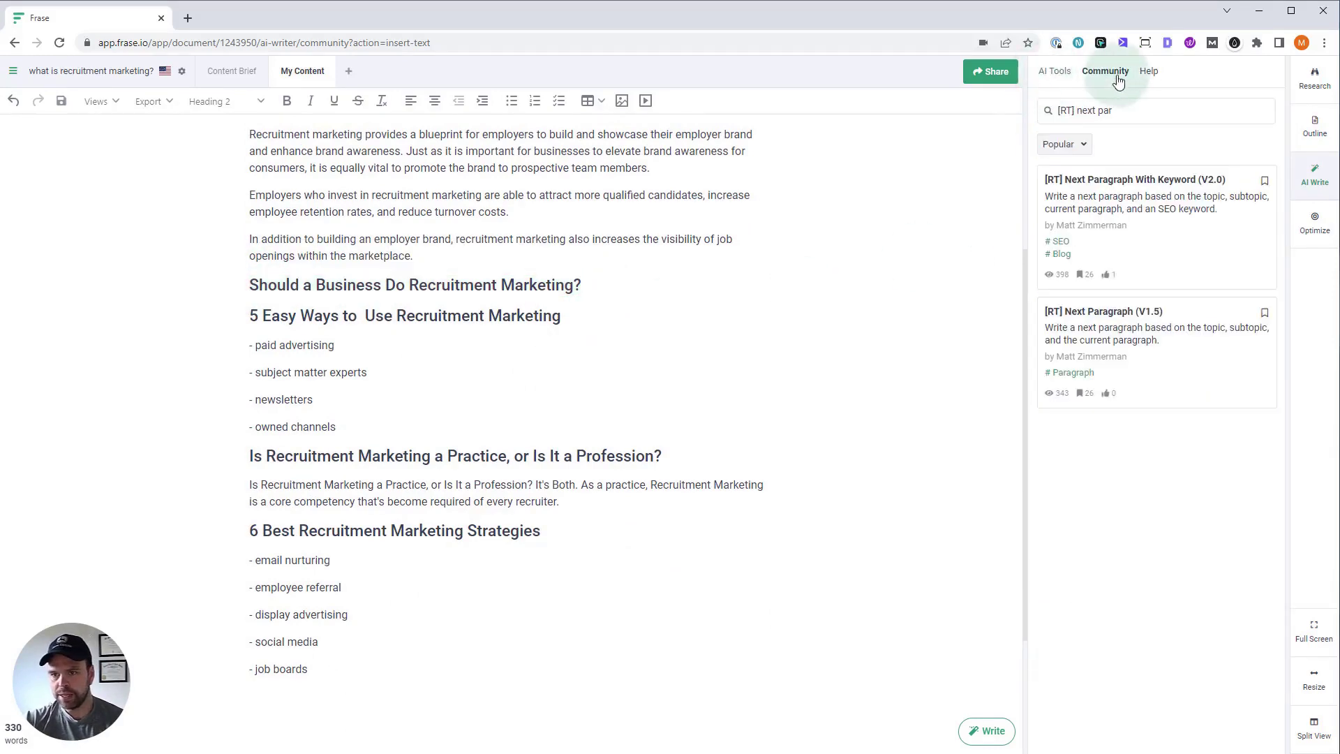
left_click_drag(1078, 110, 1196, 106)
type("parg")
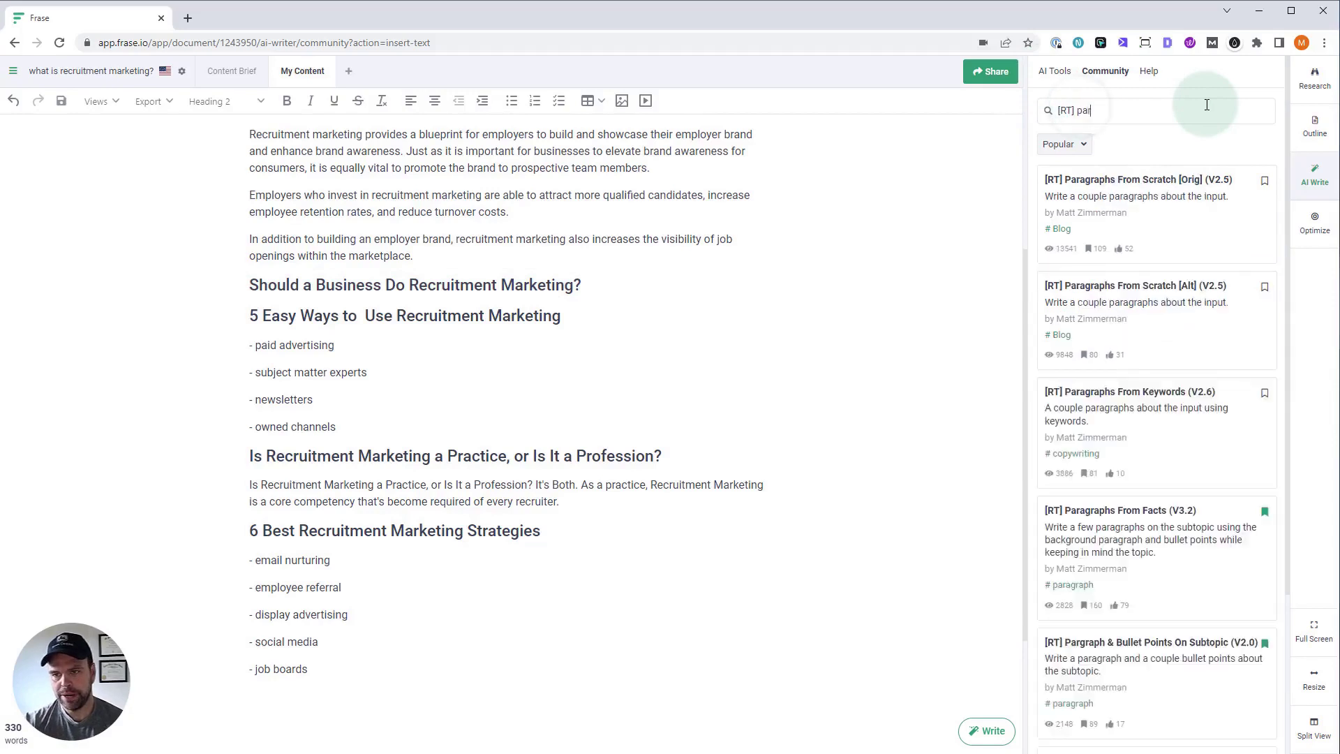
key("BackSpace")
type("agraphs")
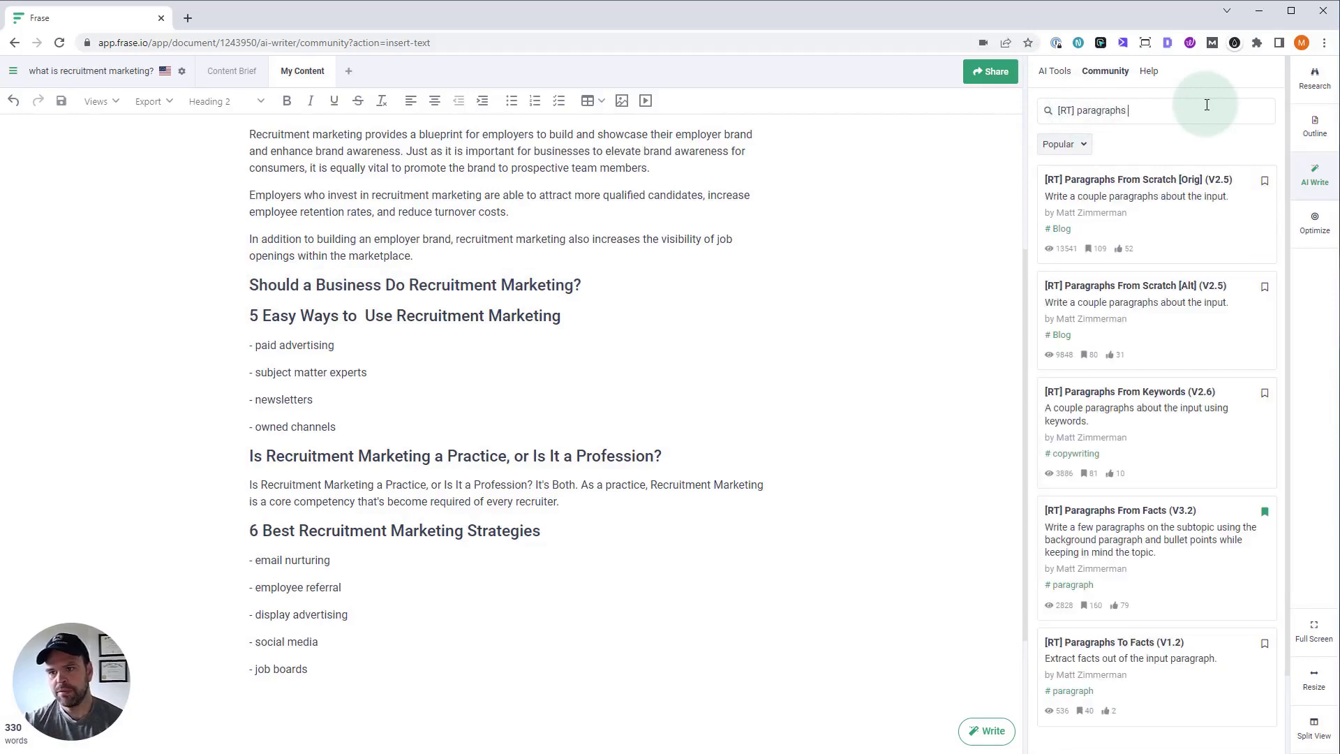
left_click(1154, 182)
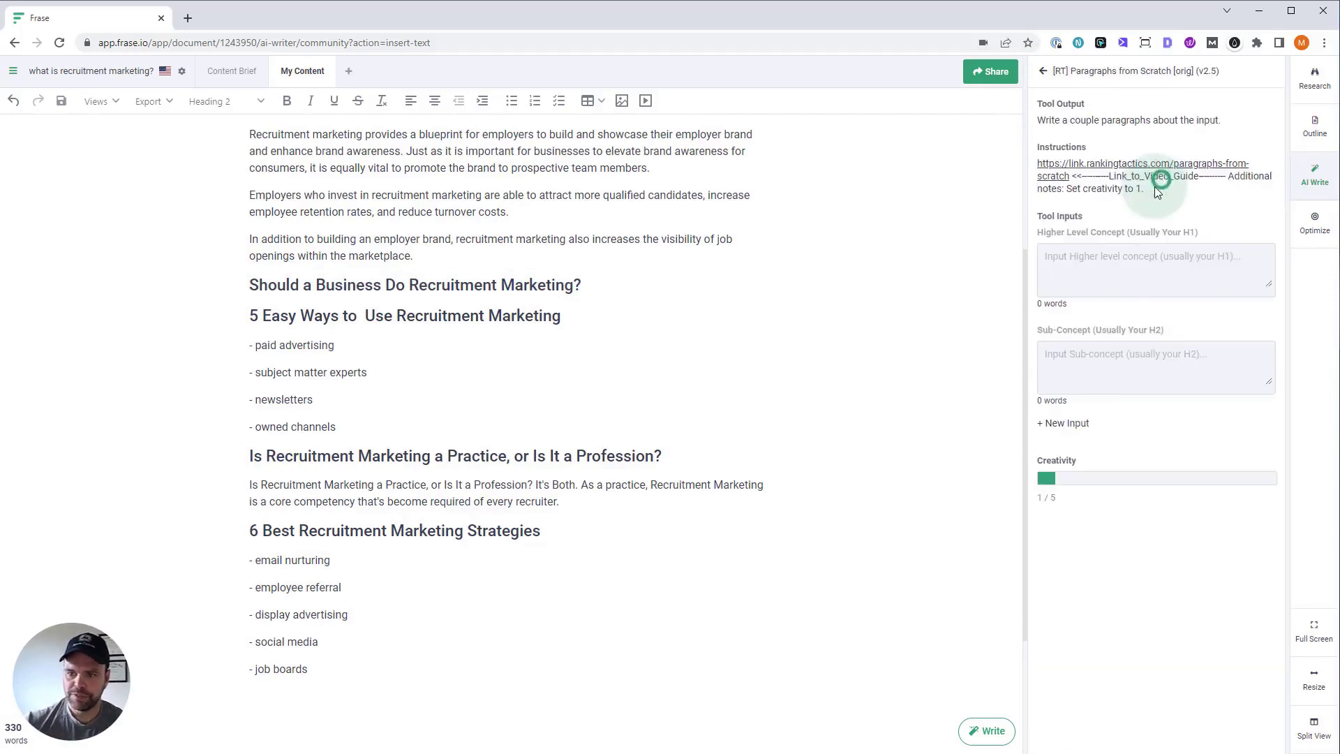
Generate paragraphs for the heading and insert the intro sentence, five self-check questions and closing good-fit line
left_click(1151, 373)
key("ctrl+v")
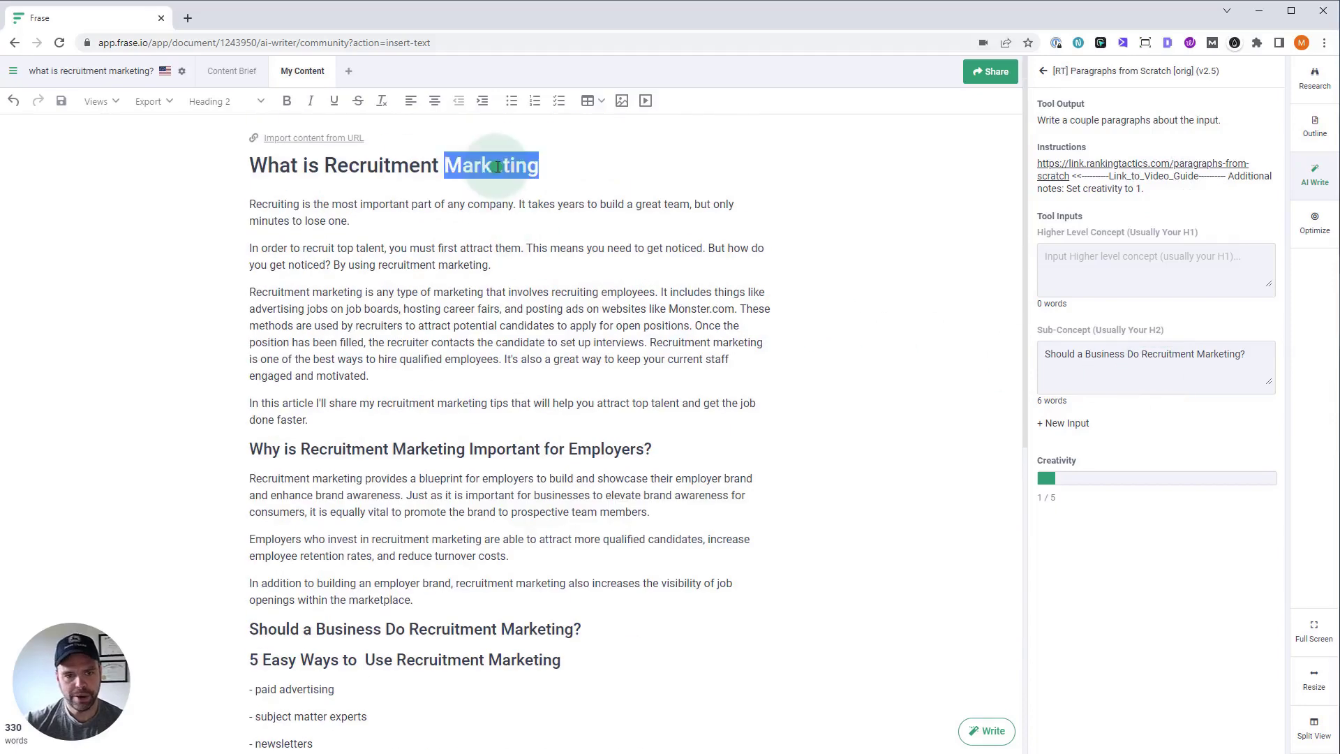
left_click(619, 207)
key("Return")
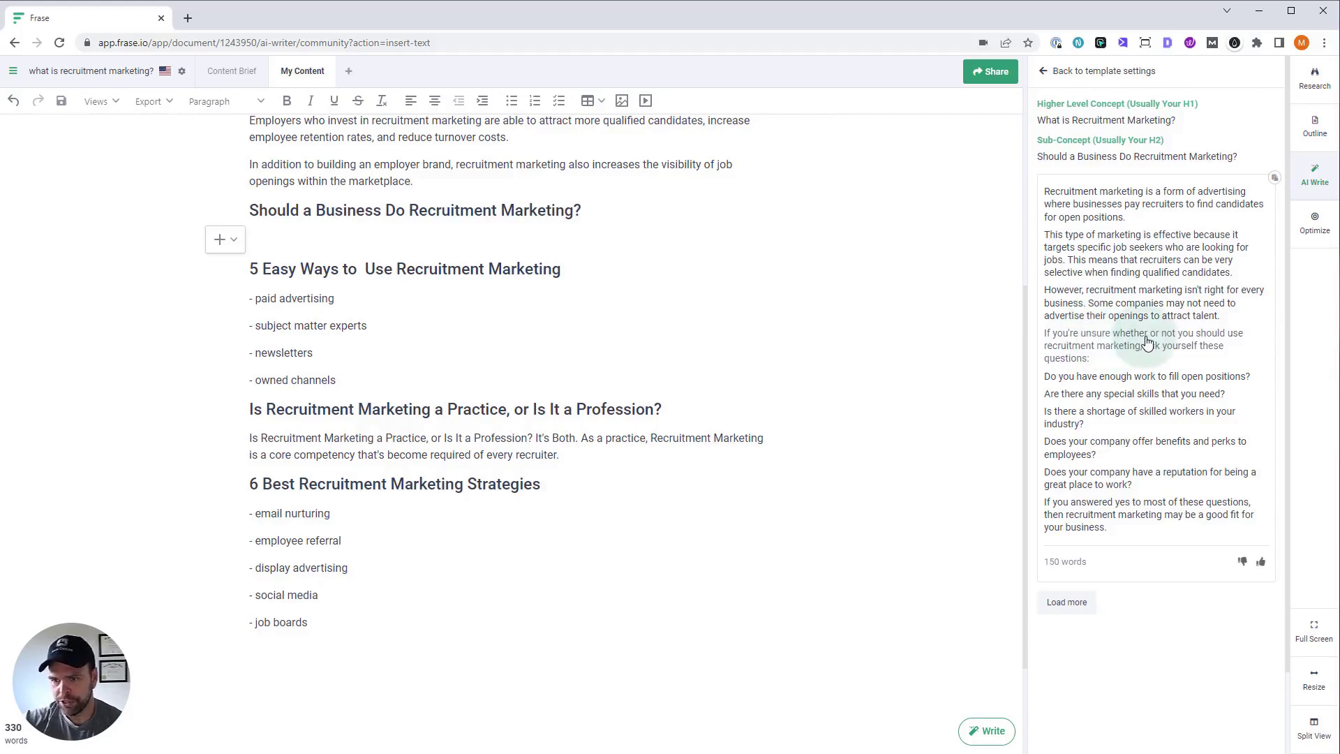
left_click(1162, 349)
left_click(1160, 379)
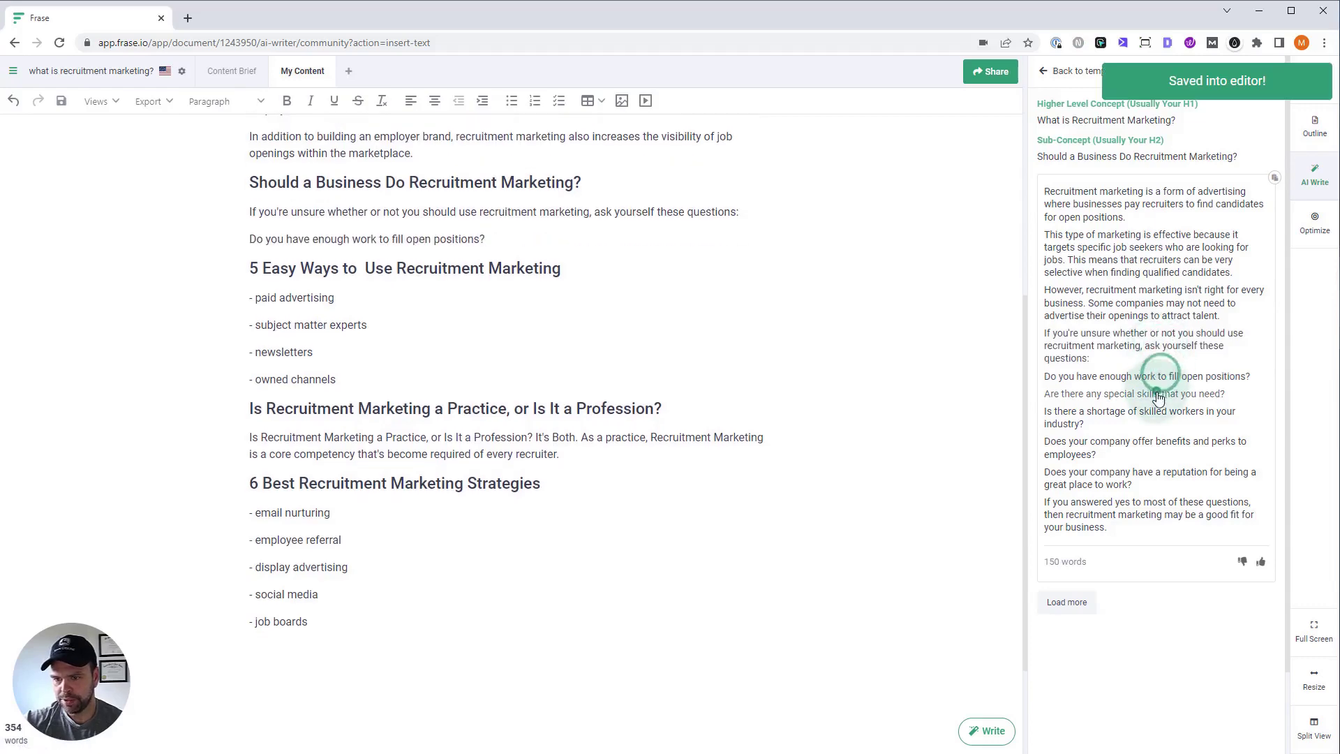
left_click(1156, 394)
left_click(1155, 419)
left_click(1144, 447)
left_click(1148, 478)
left_click(1148, 515)
Format the five questions (open positions, special skills, worker shortage, perks, reputation) as a numbered list
left_click_drag(601, 351, 234, 244)
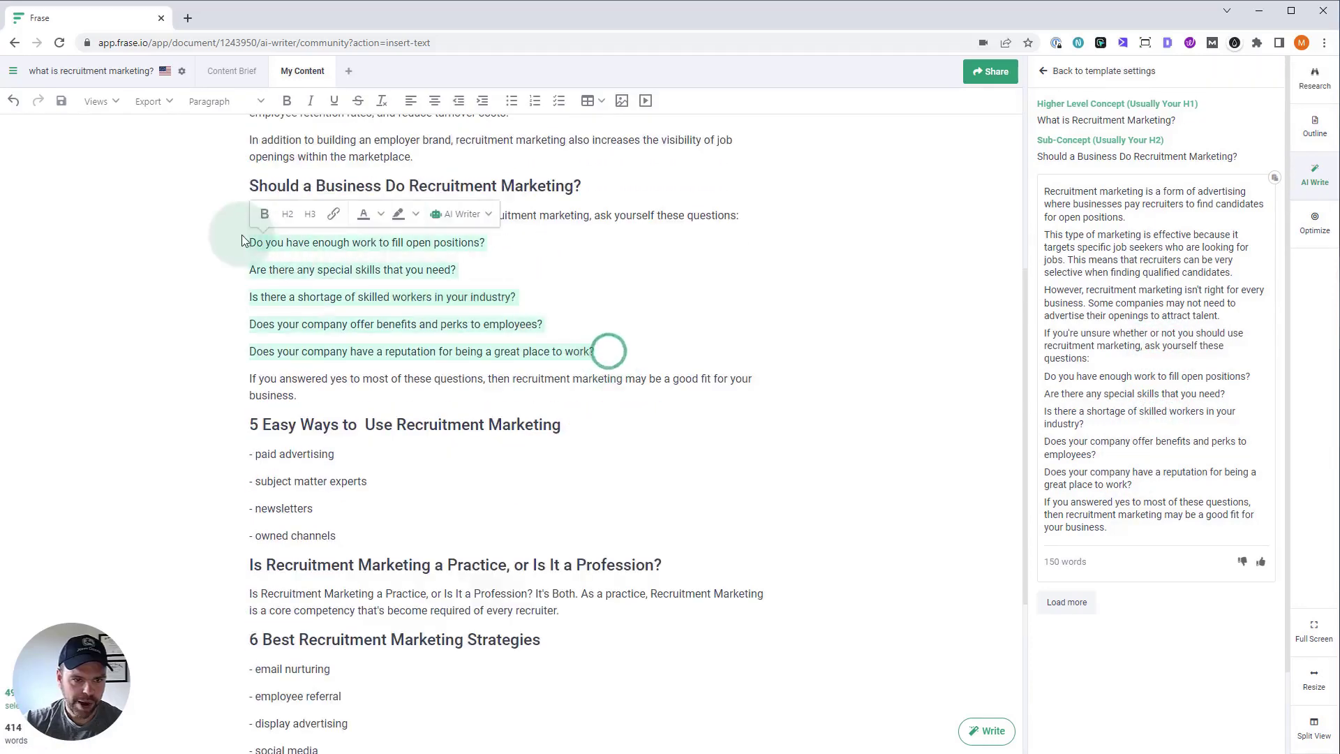
left_click(534, 100)
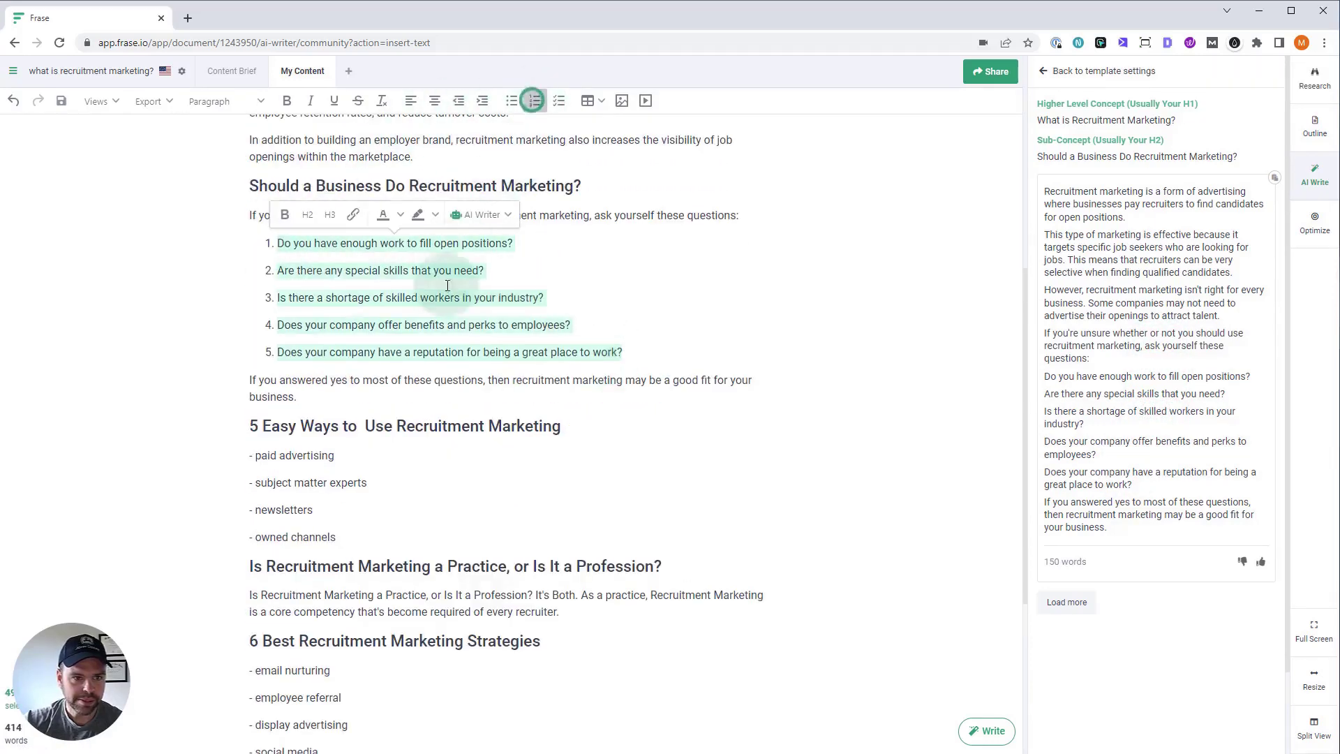
left_click(450, 313)
left_click(560, 392)
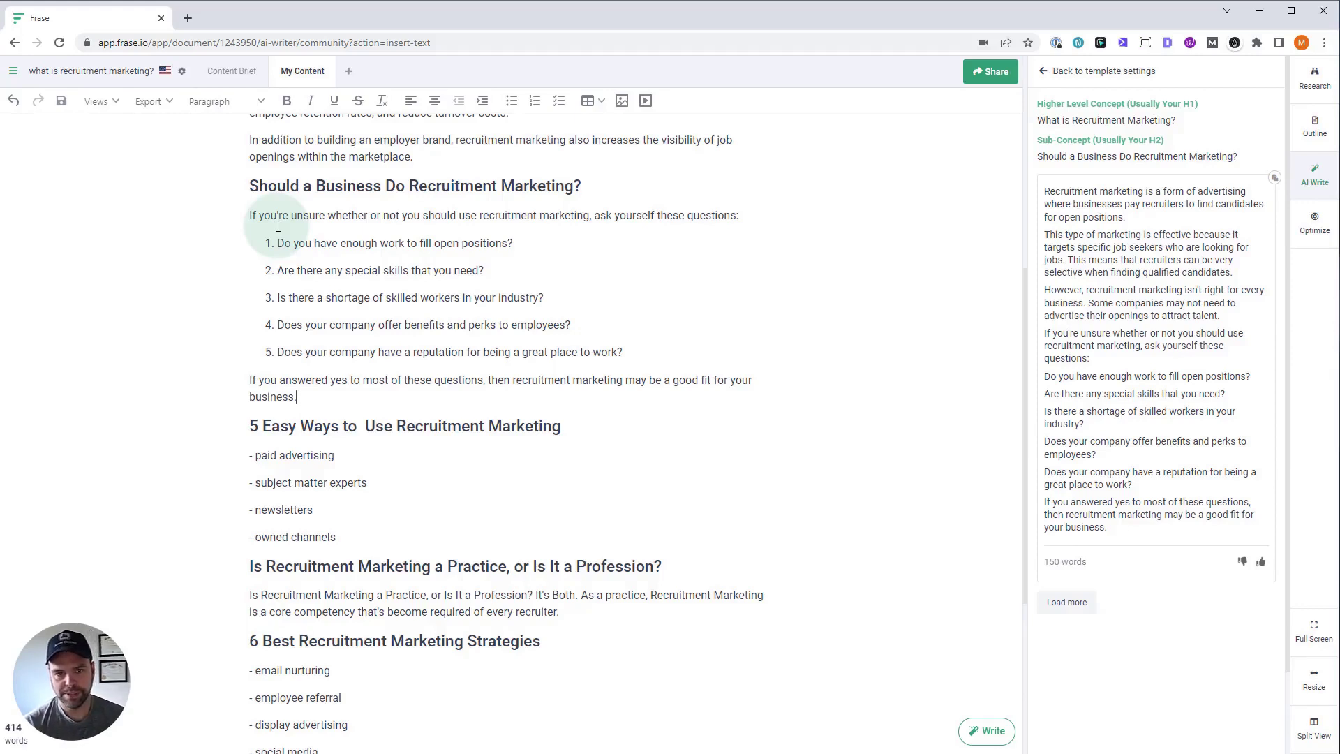
scroll(383, 410, "down", 2)
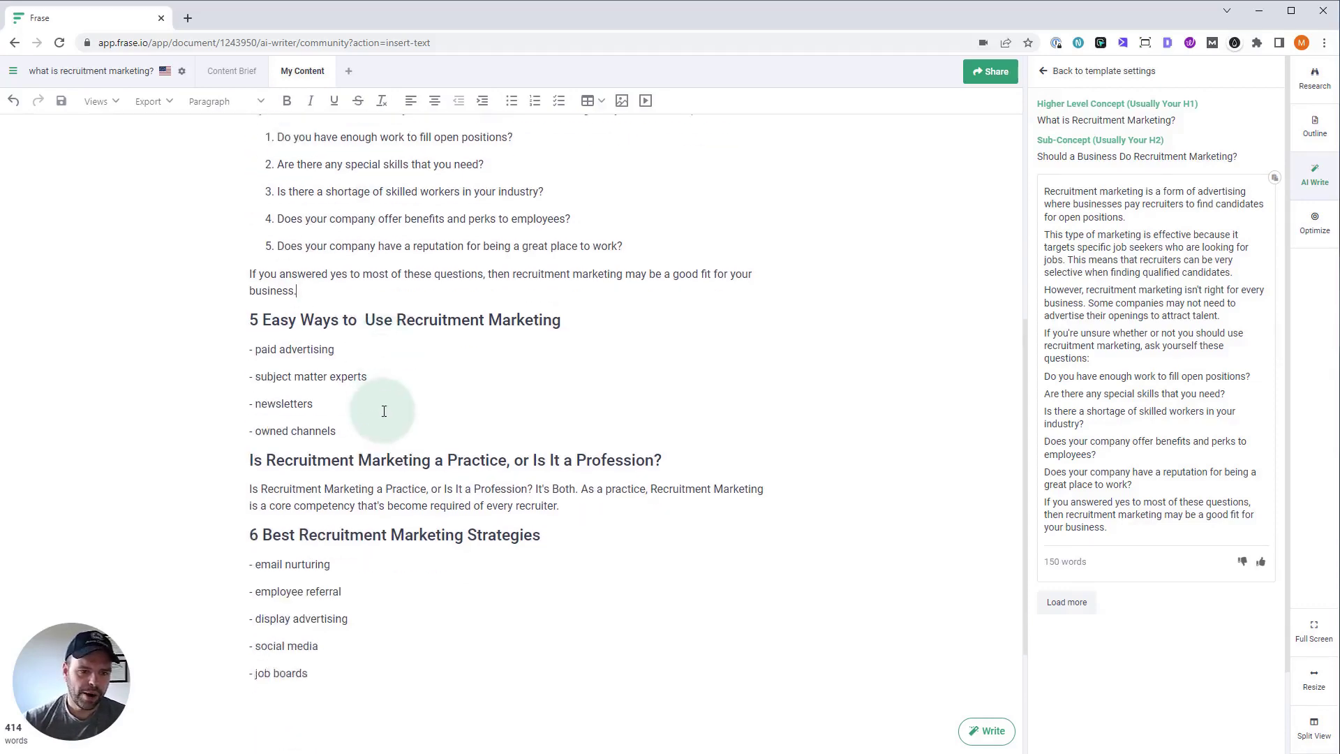
left_click(1043, 72)
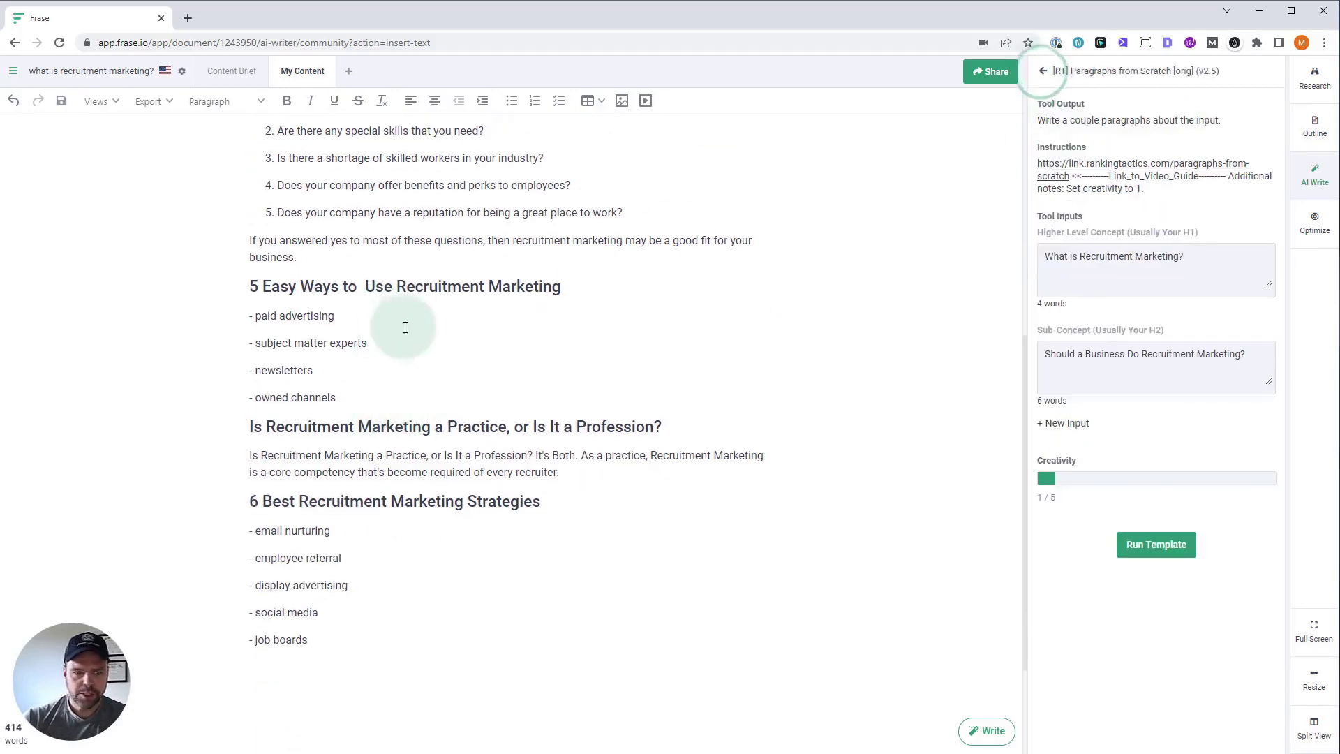
Remove the doubled space before 'Use' in the '5 Easy Ways' heading
left_click(1042, 73)
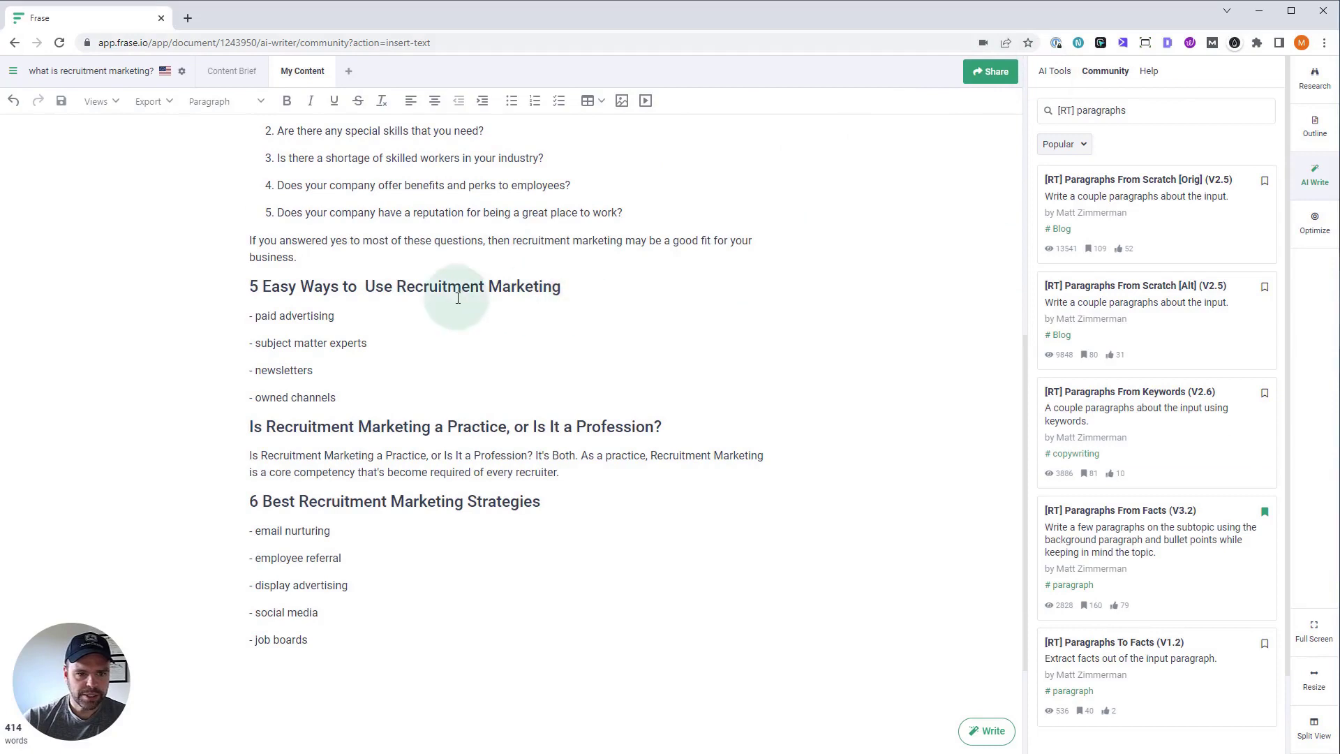
left_click(365, 286)
key("BackSpace")
left_click(280, 288)
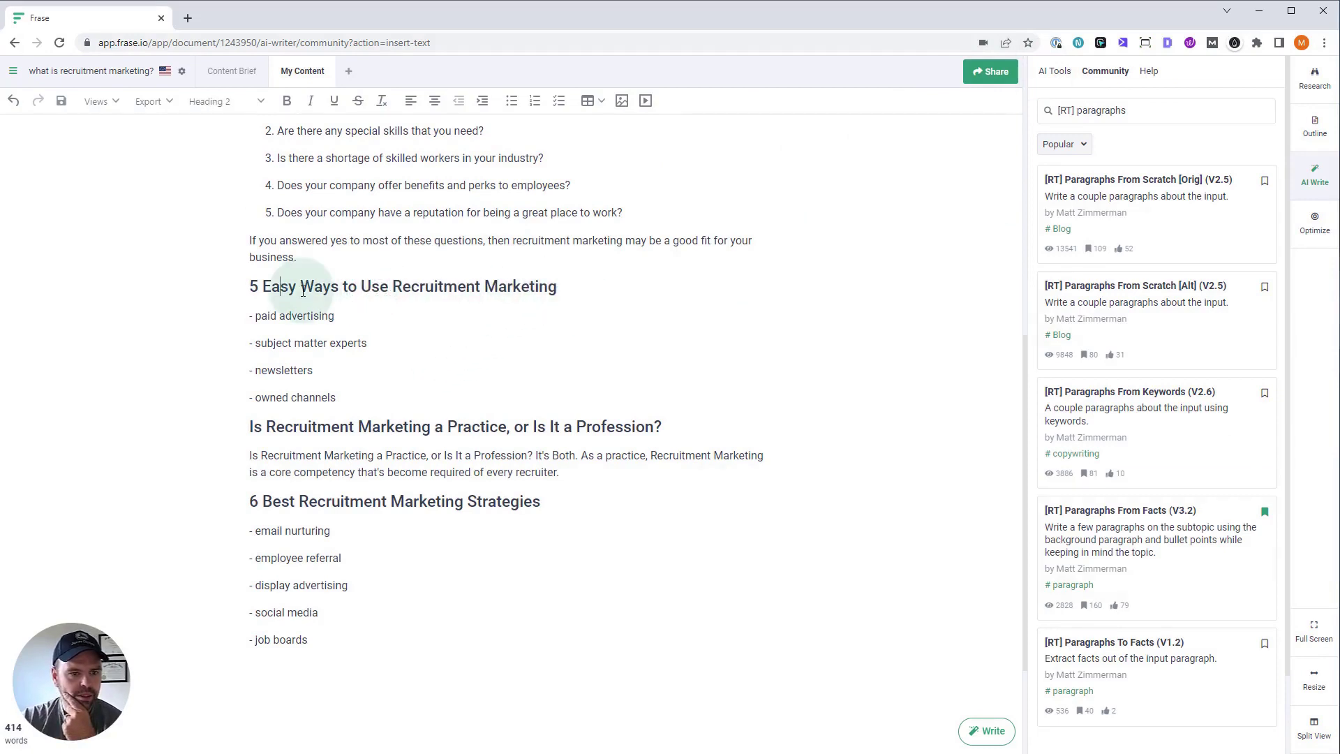
Run the Listicle With Paragraphs template on the '5 Easy Ways to Use Recruitment Marketing' heading
left_click_drag(1128, 118, 947, 83)
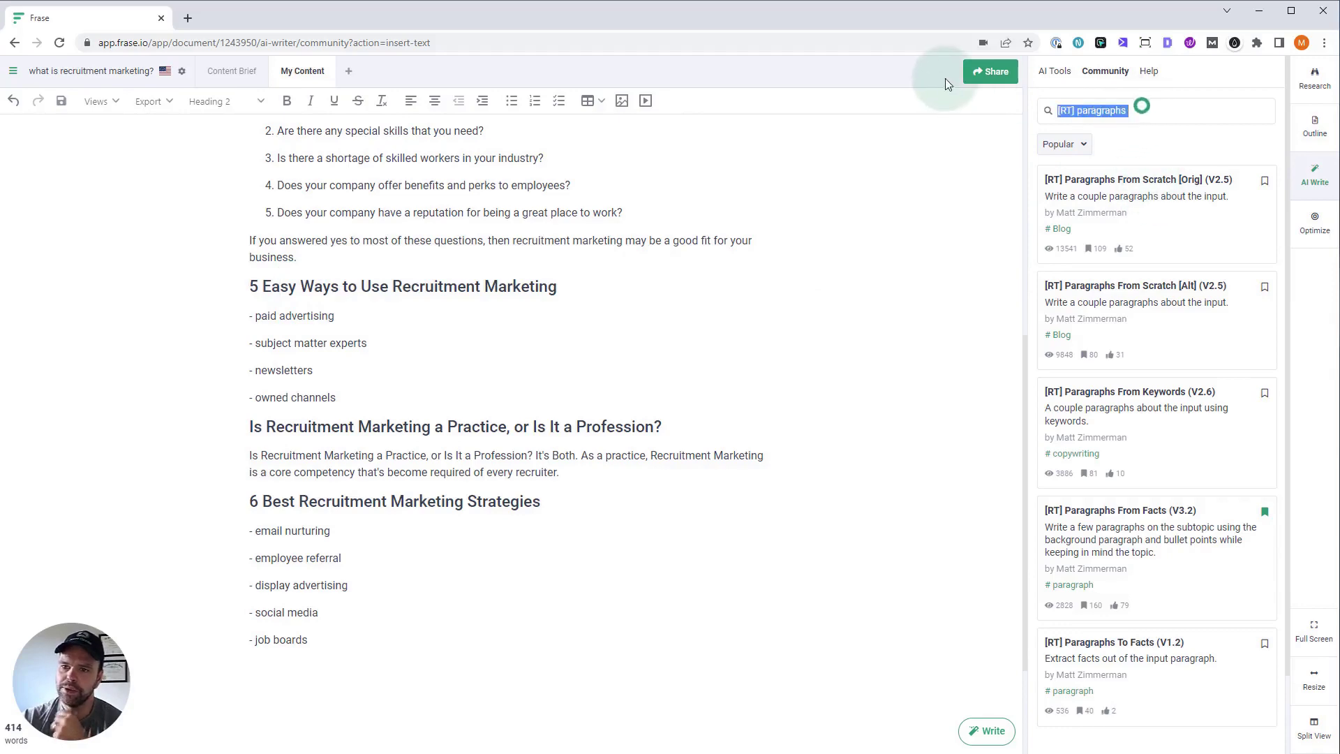
type("[RT]")
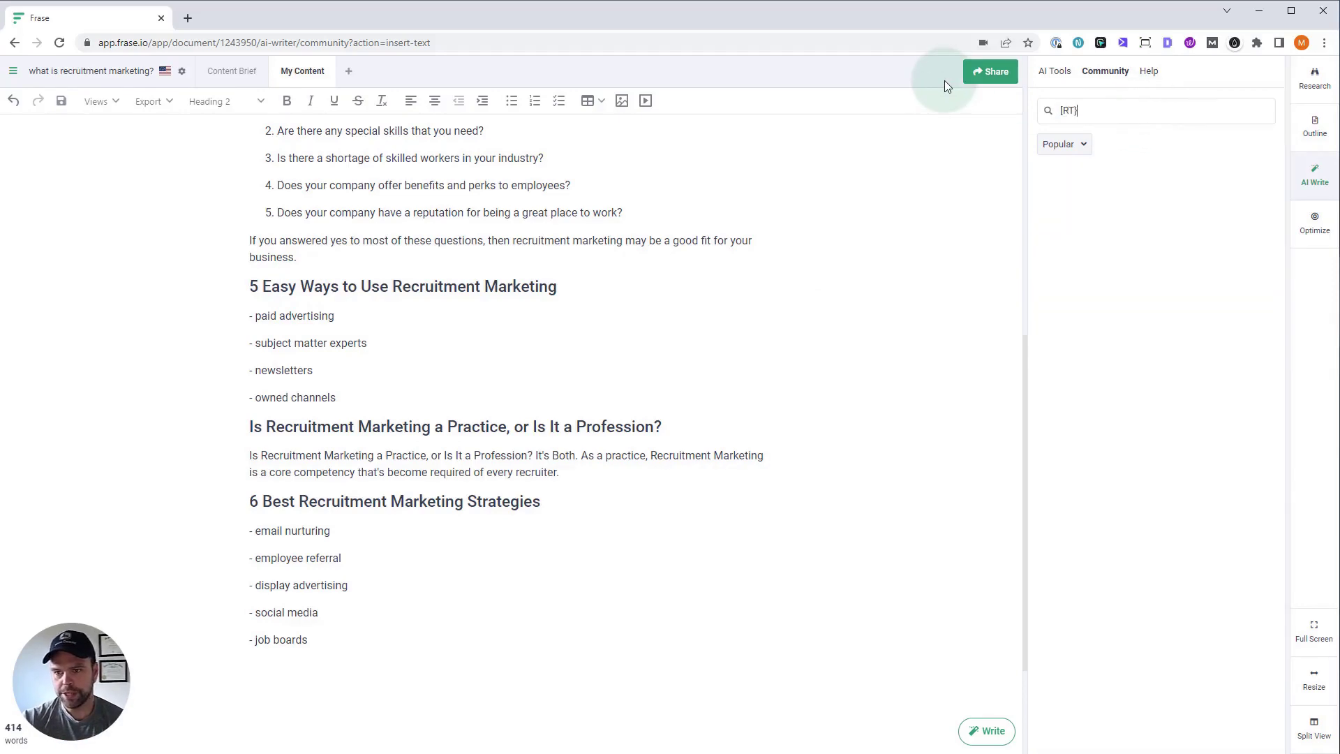
type(" Lis")
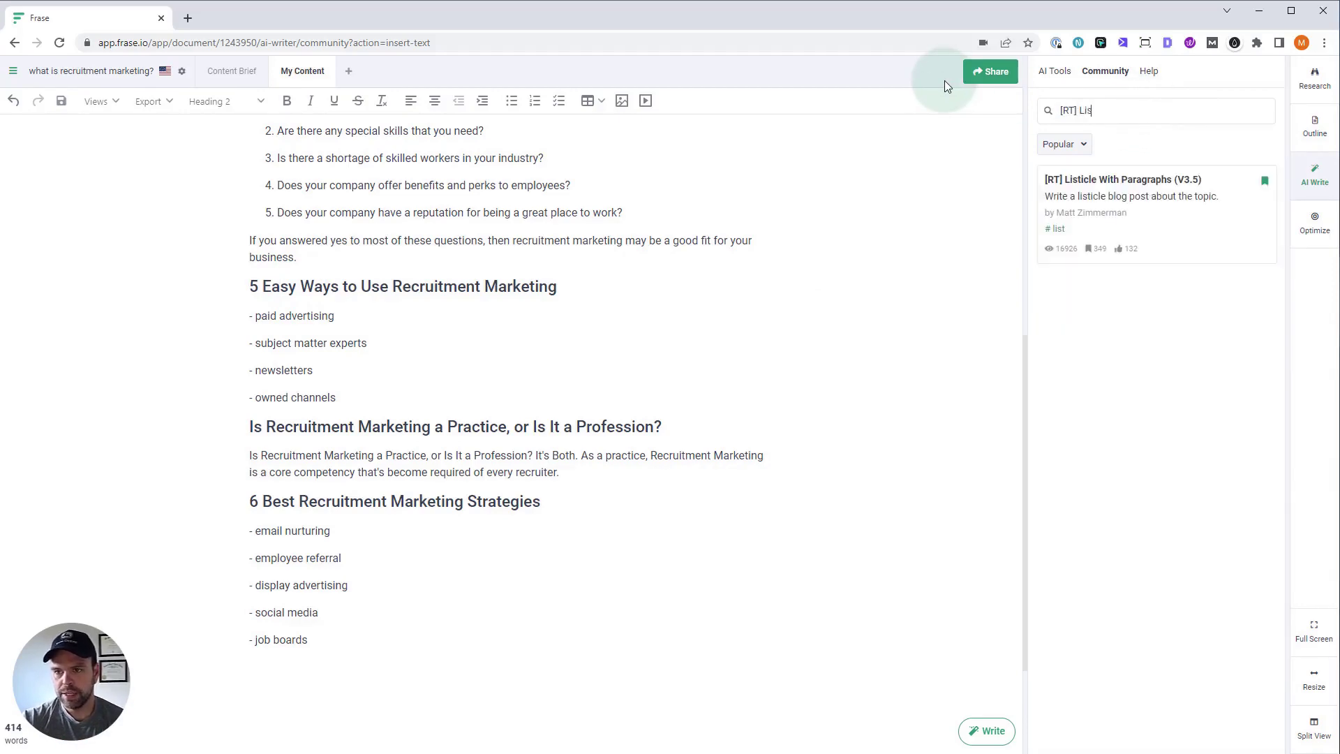
type("tic")
left_click(1125, 171)
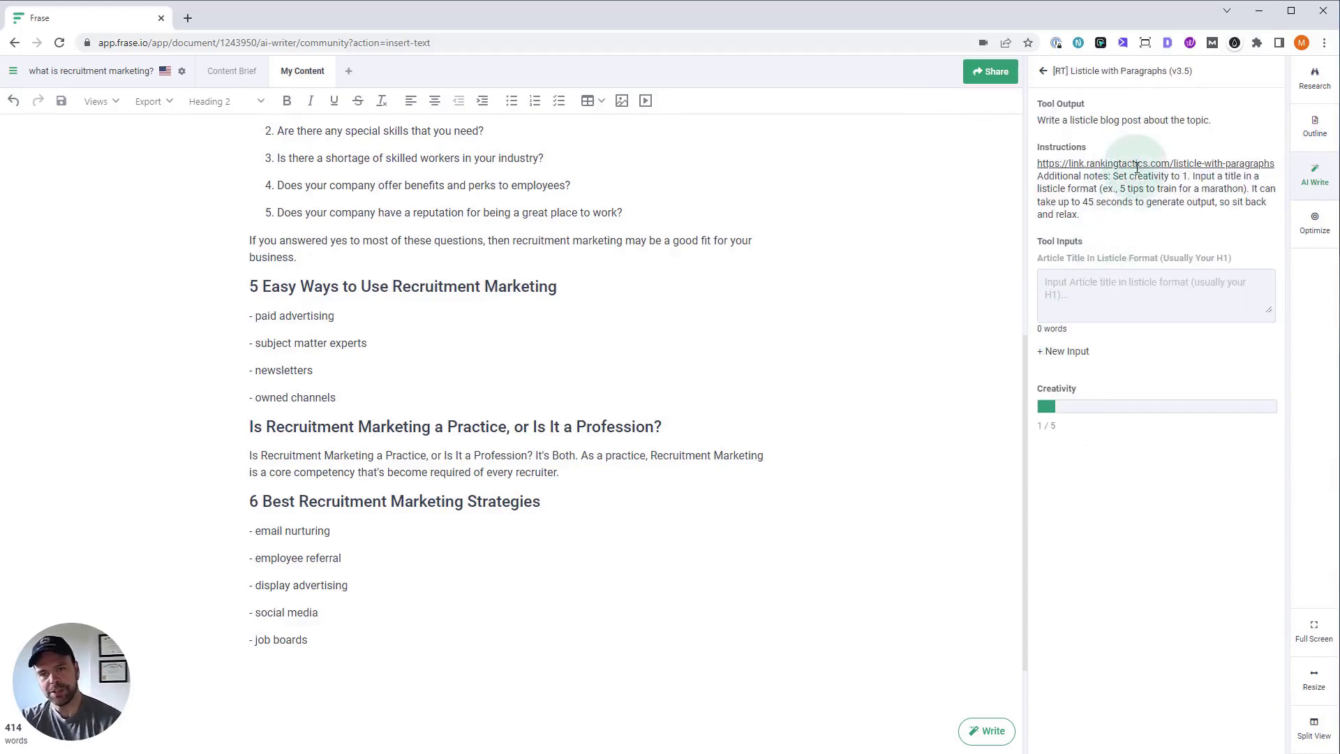
left_click(1142, 298)
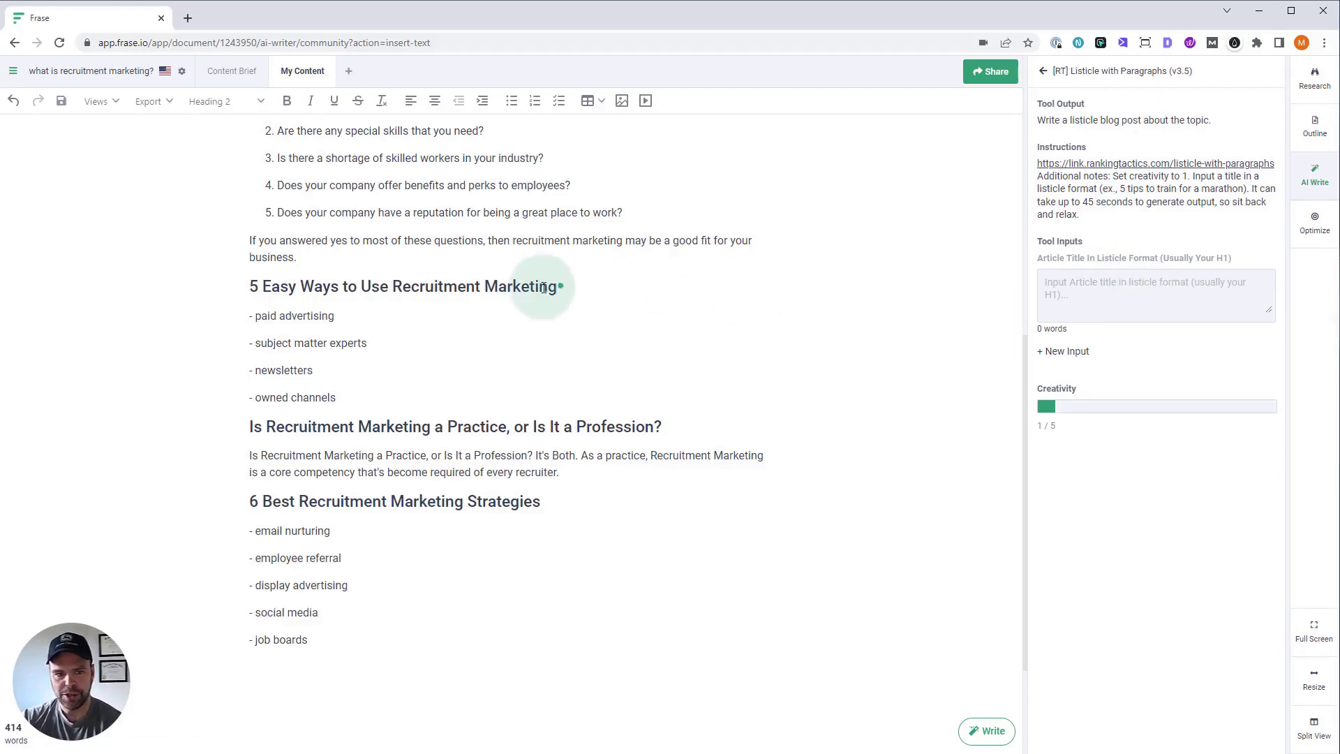
left_click_drag(558, 287, 249, 287)
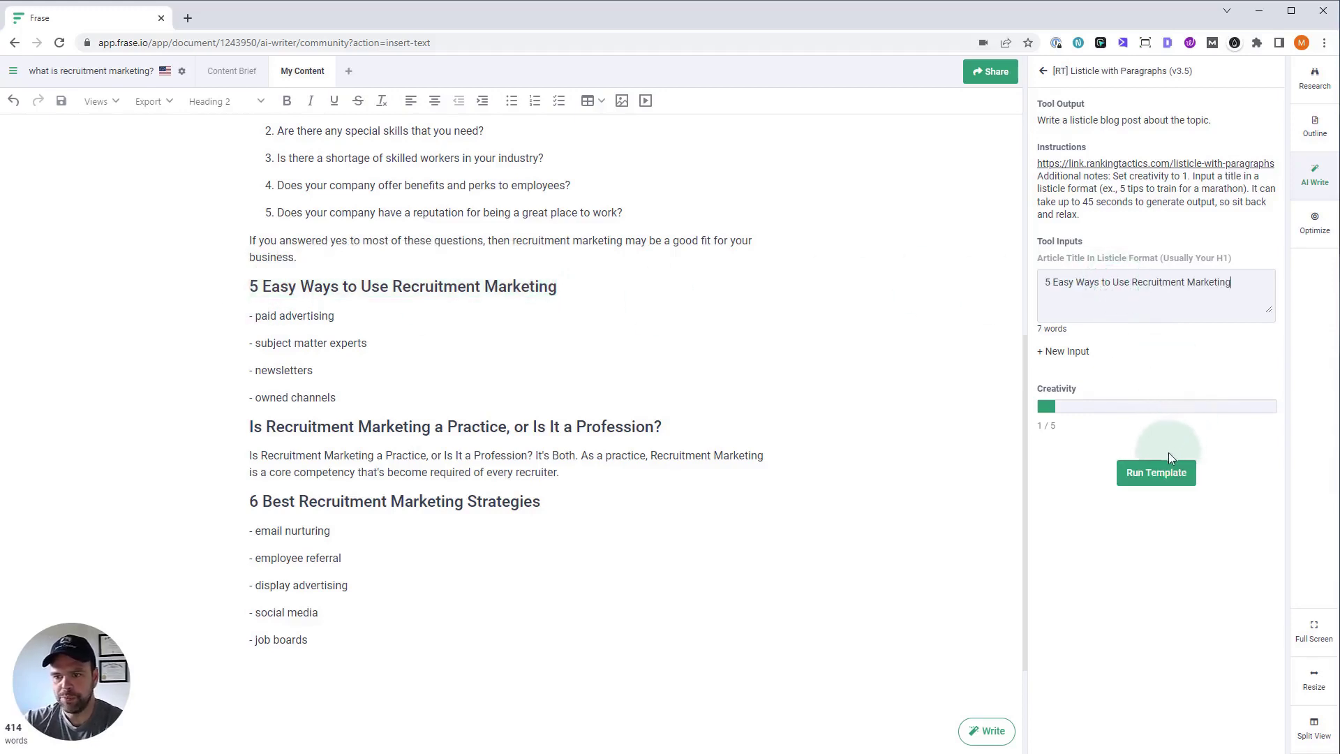
left_click(1169, 474)
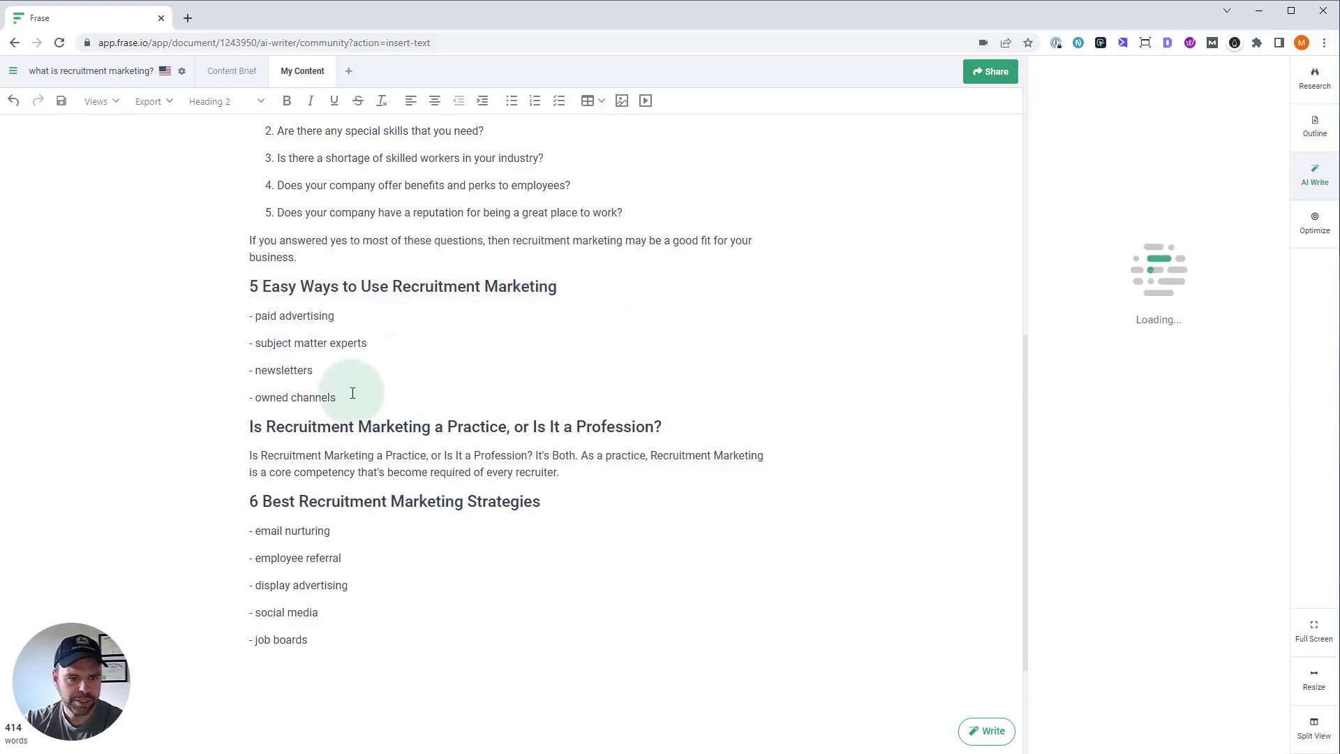
Delete the four bullet points under the '5 Easy Ways' heading
left_click_drag(351, 394, 240, 316)
key("BackSpace")
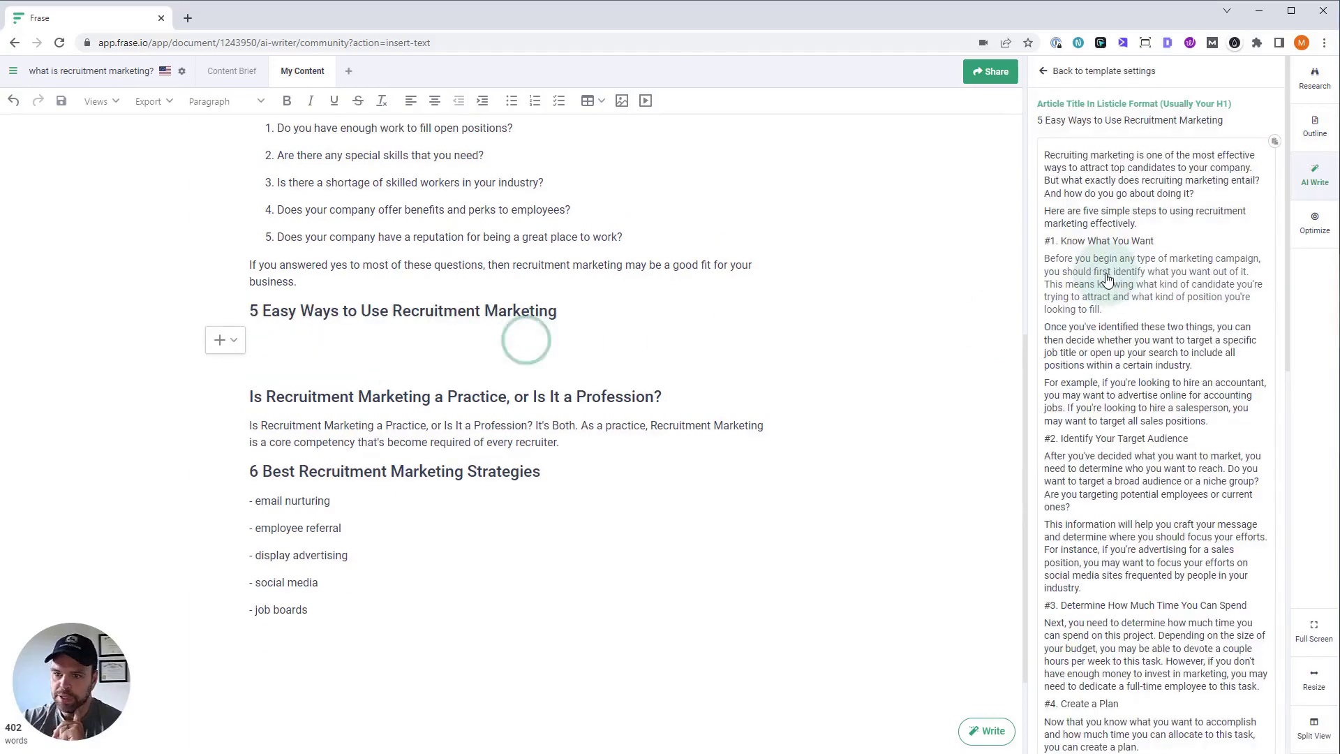
scroll(1155, 513, "down", 10)
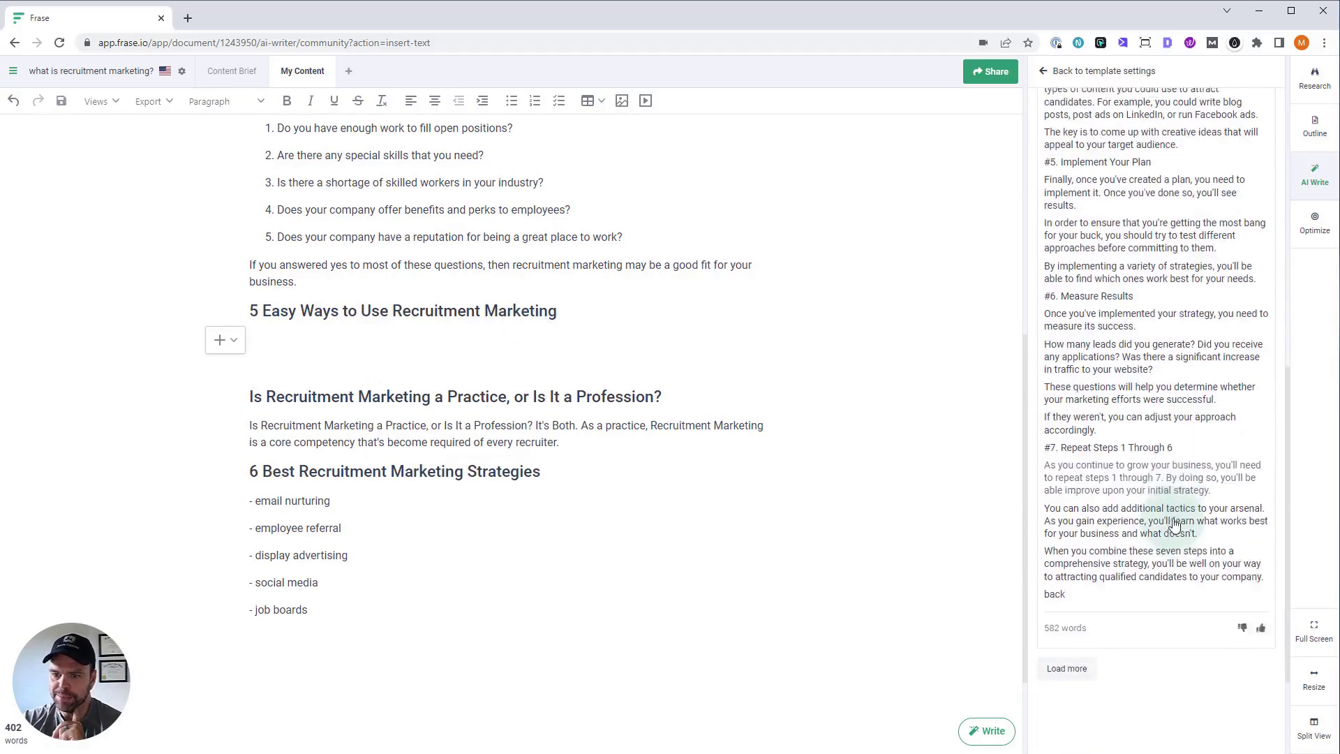
scroll(1153, 486, "up", 8)
scroll(1155, 487, "up", 2)
Insert step #1 'Know What You Want' with its three paragraphs and step #2 'Identify Your Target Audience'
left_click(1138, 240)
left_click(1124, 289)
left_click(1113, 342)
left_click(1108, 394)
left_click(1105, 437)
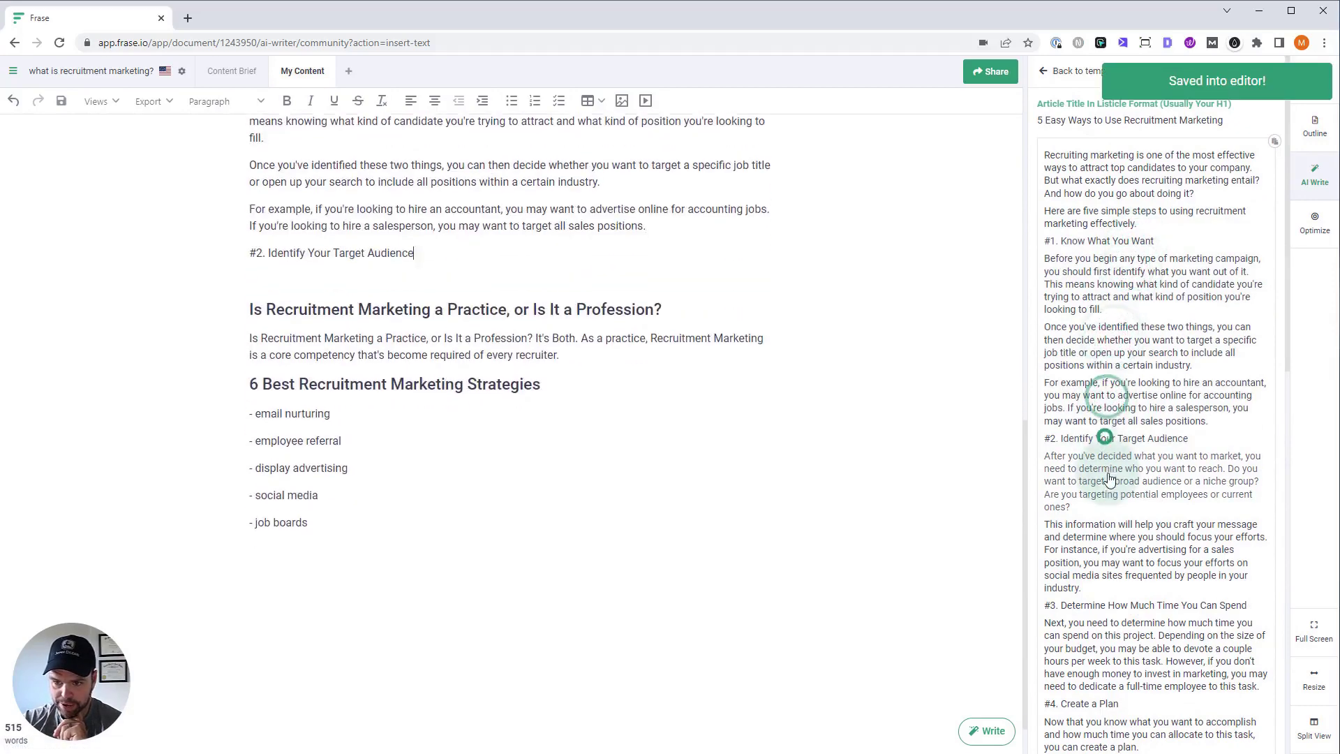
left_click(1110, 478)
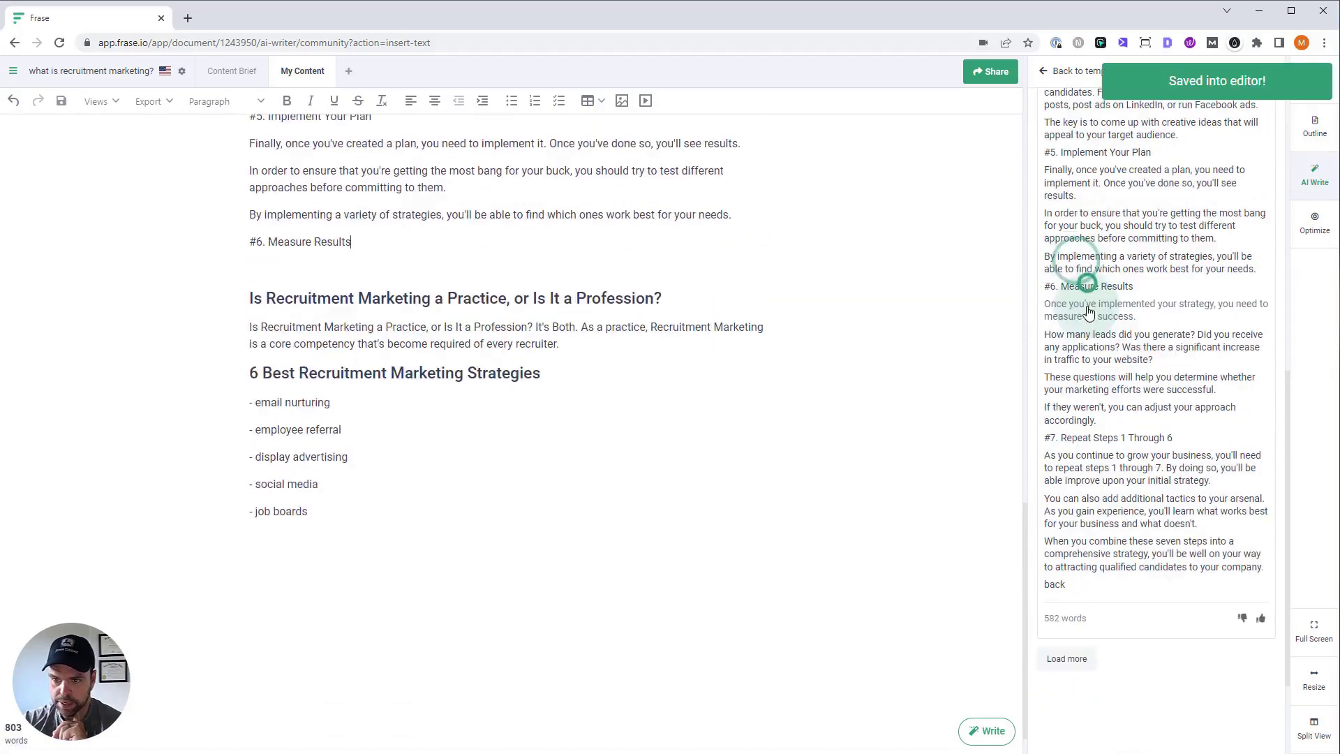
Insert the remaining steps through #7 'Repeat Steps 1 Through 6' and the closing 'When you combine' paragraph
left_click(1089, 307)
left_click(1093, 338)
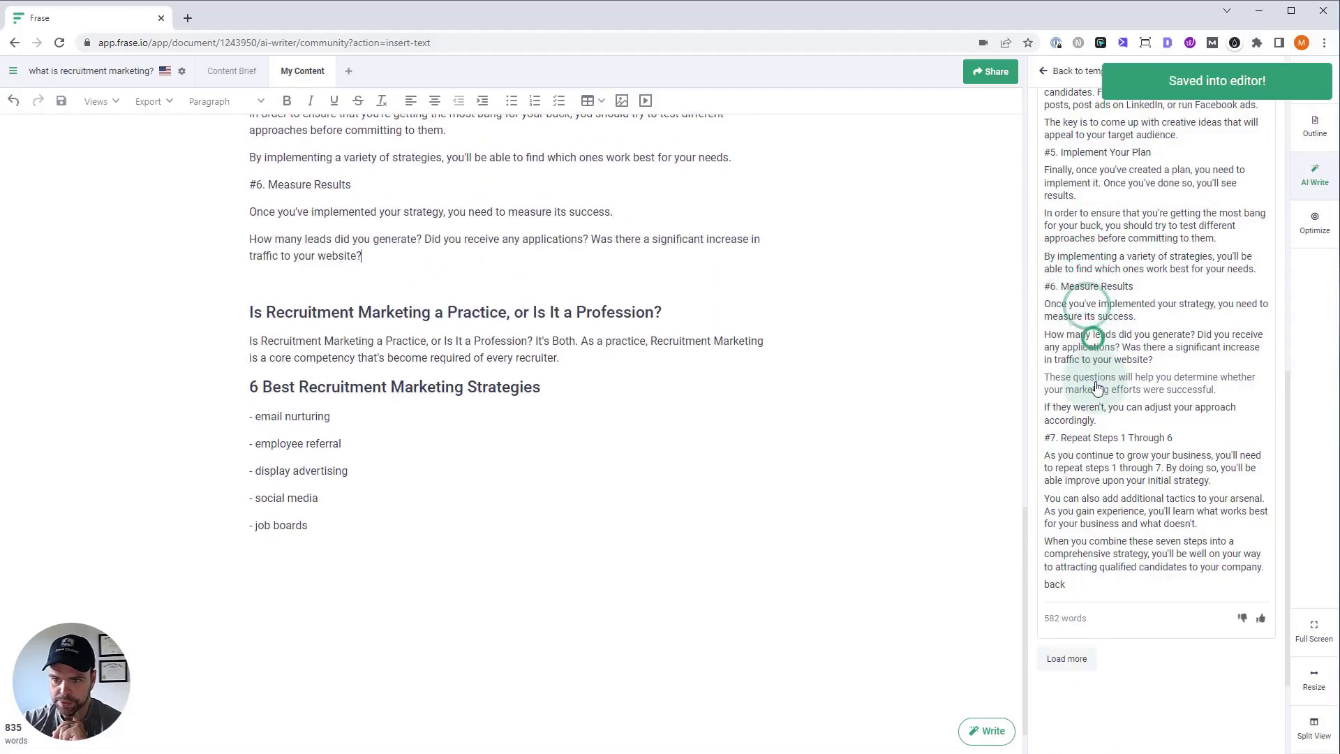
left_click(1096, 388)
left_click(1089, 413)
left_click(1090, 438)
left_click(1092, 466)
left_click(1096, 498)
left_click(1099, 553)
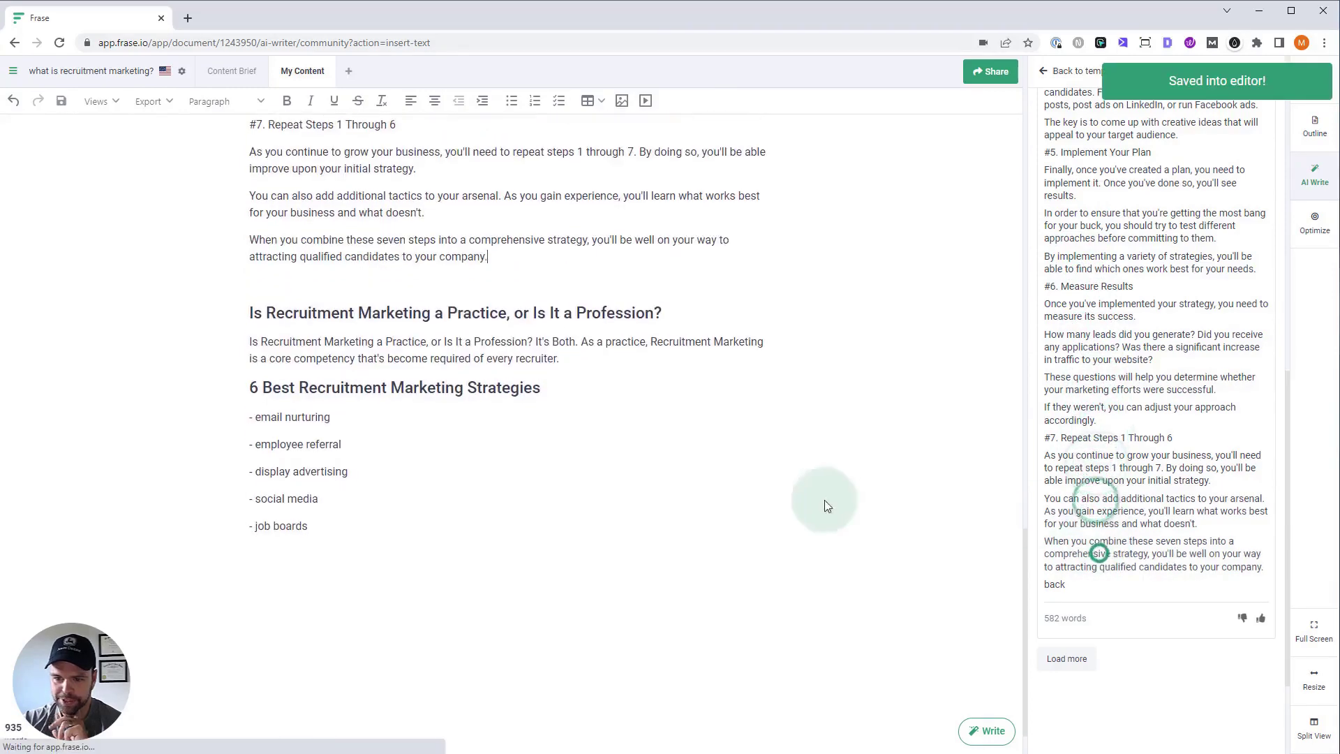
scroll(598, 509, "up", 12)
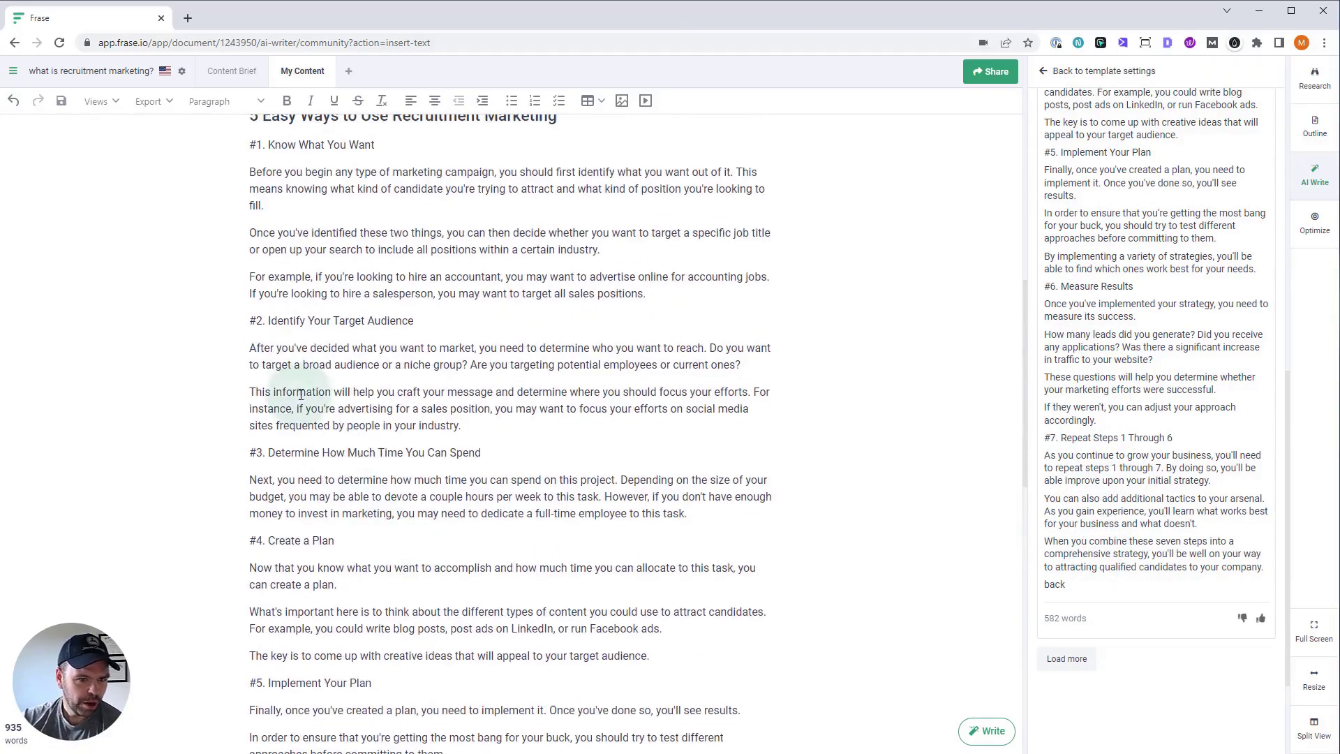
scroll(301, 395, "up", 2)
left_click_drag(251, 284, 395, 286)
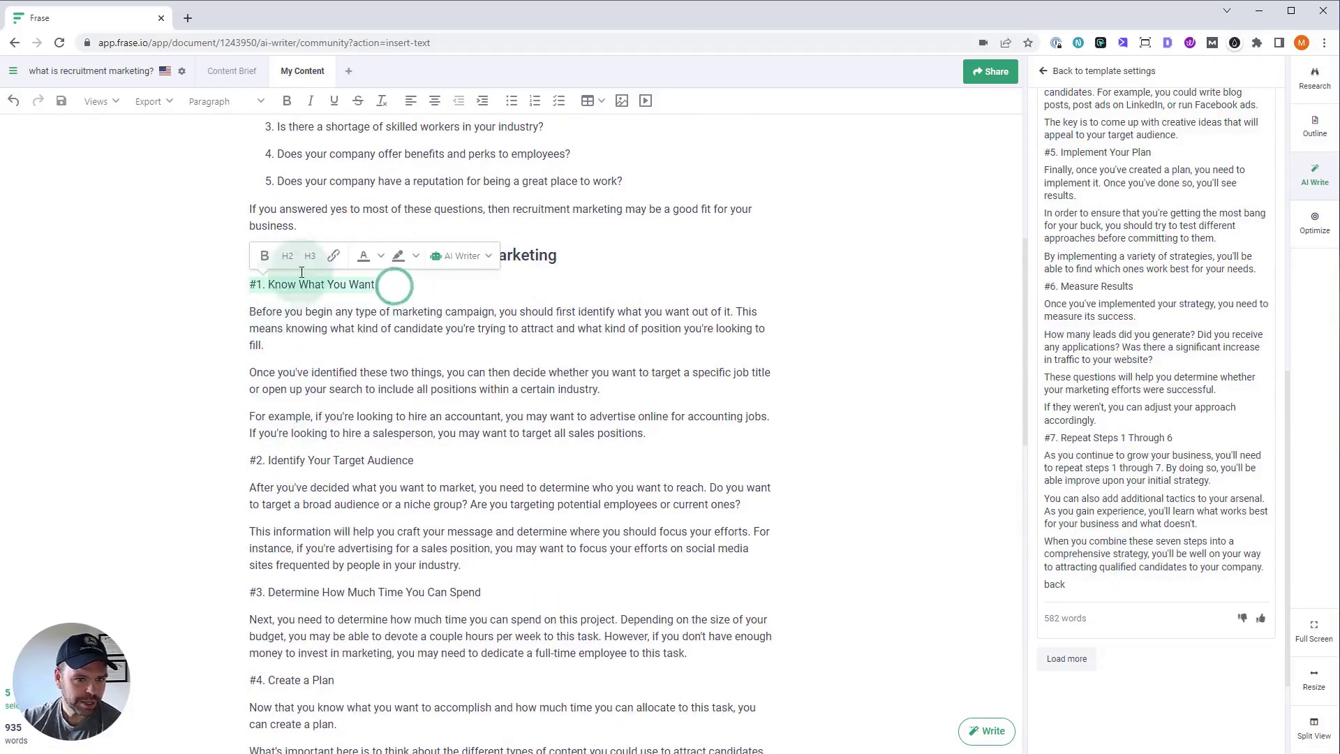
Make step lines #1 through #4 ('Know What You Want' to 'Create a Plan') H3 headings
left_click(310, 255)
triple_click(307, 460)
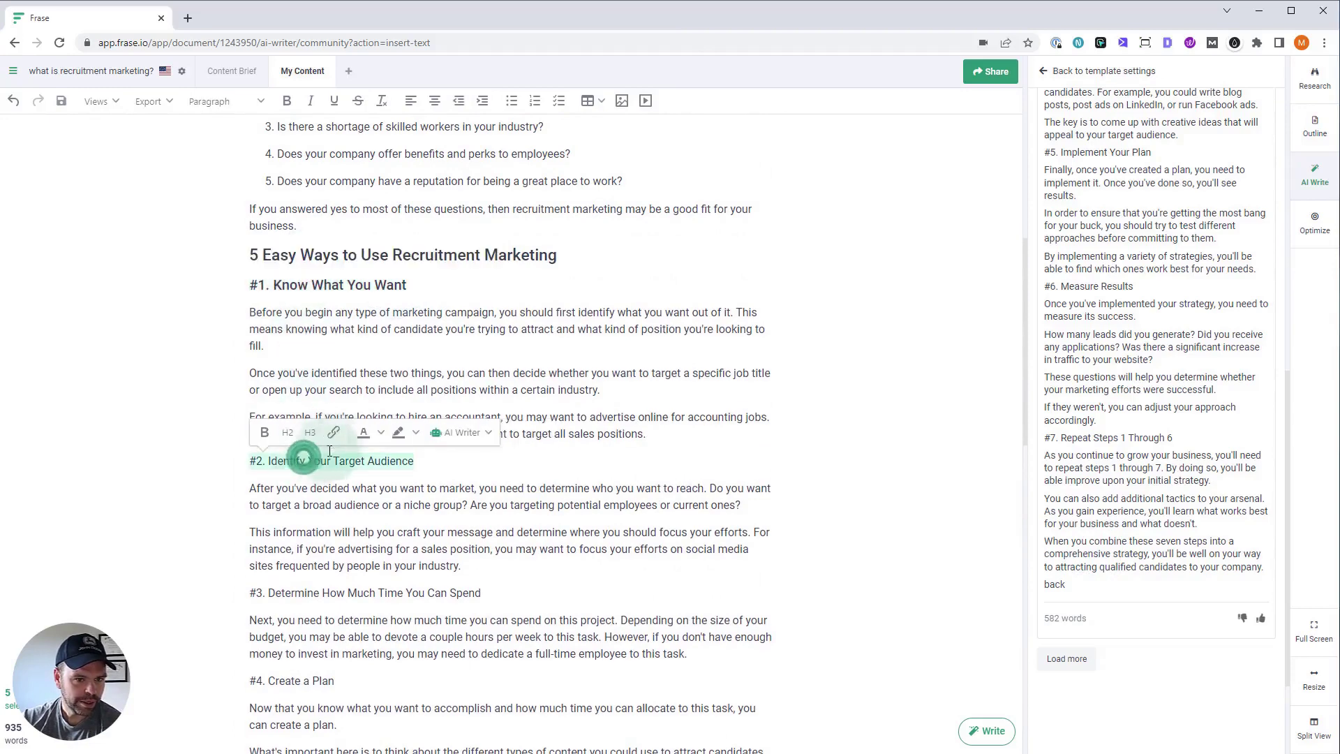
left_click(310, 432)
triple_click(300, 594)
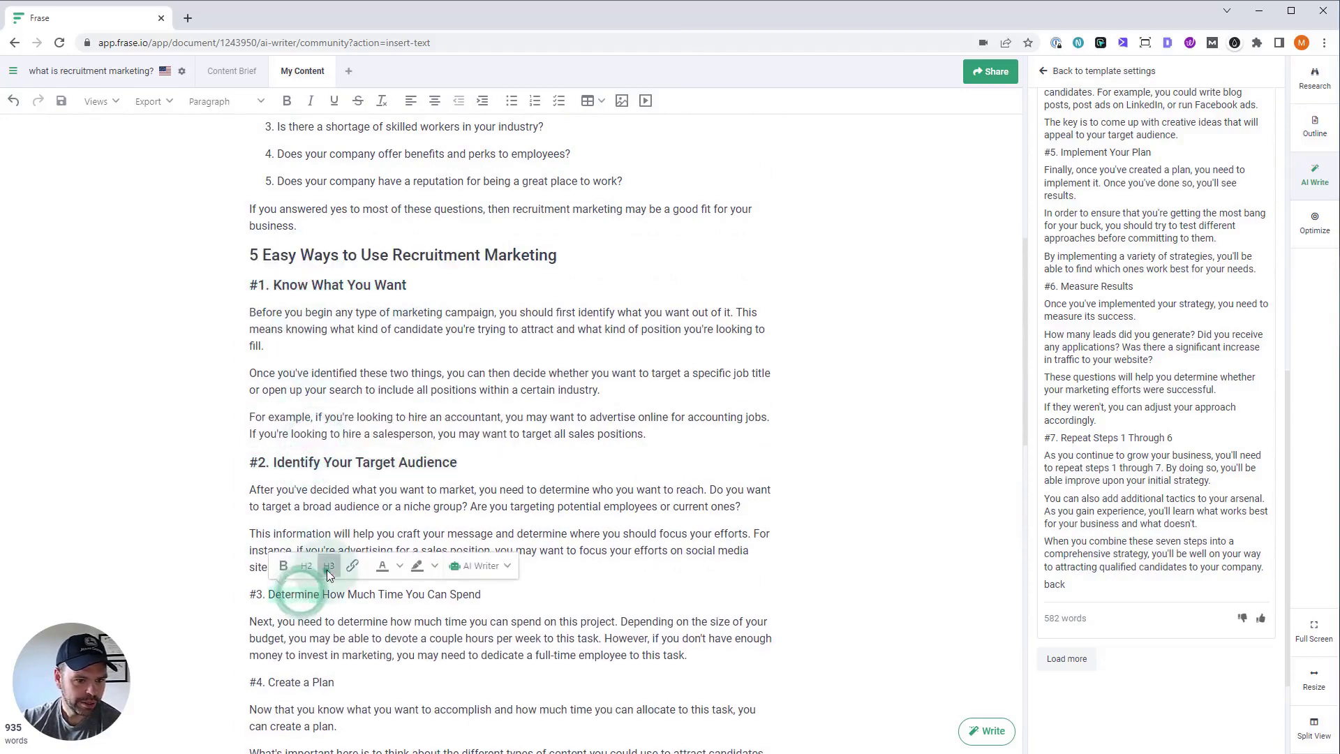
left_click(329, 574)
scroll(329, 573, "down", 2)
triple_click(307, 545)
left_click(329, 517)
left_click(408, 586)
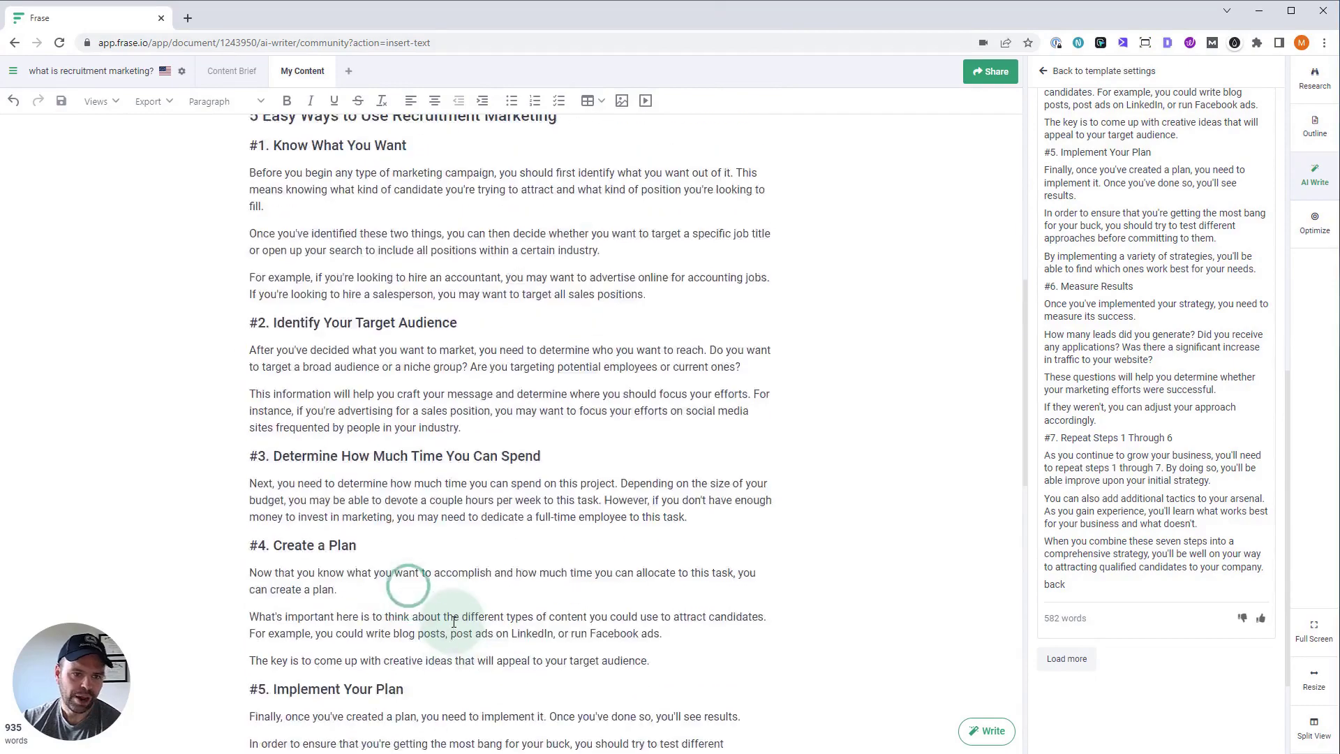
scroll(454, 621, "up", 6)
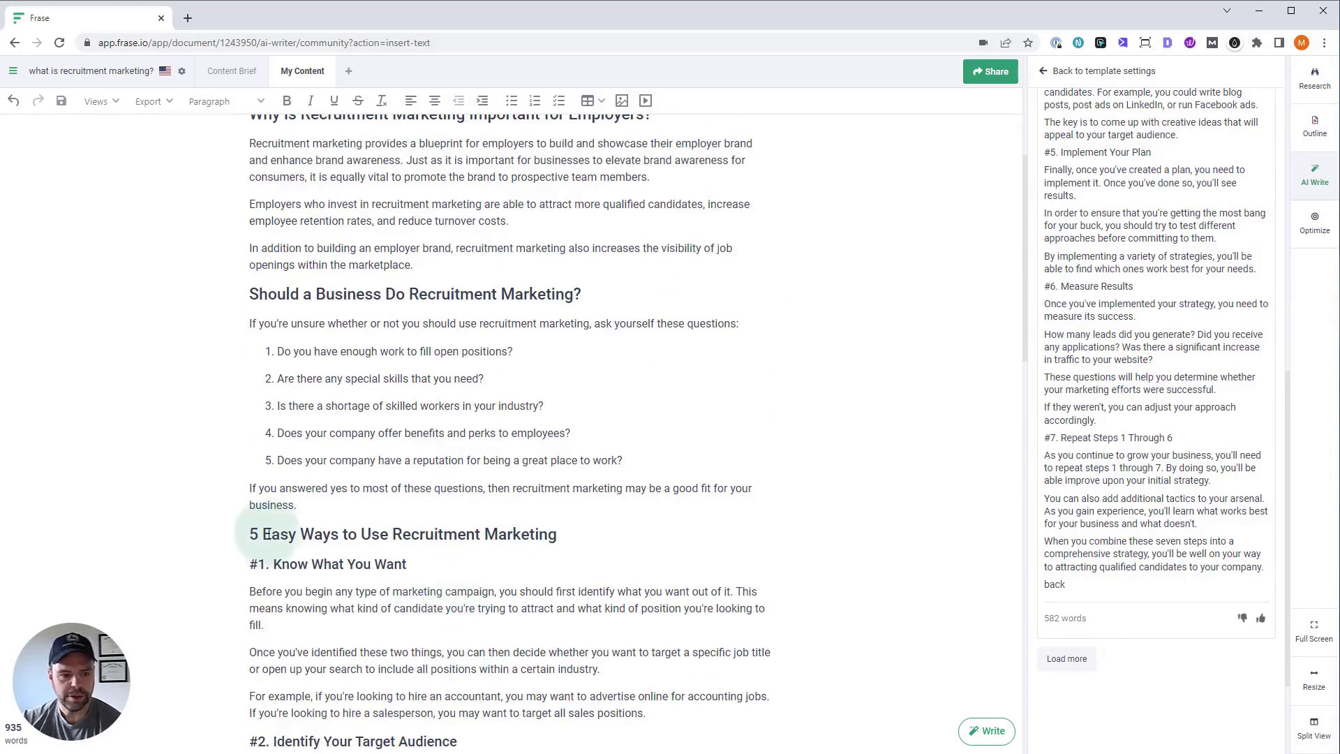
Change the heading's 5 to 7, making it '7 Easy Ways to Use Recruitment Marketing'
double_click(253, 533)
type("7")
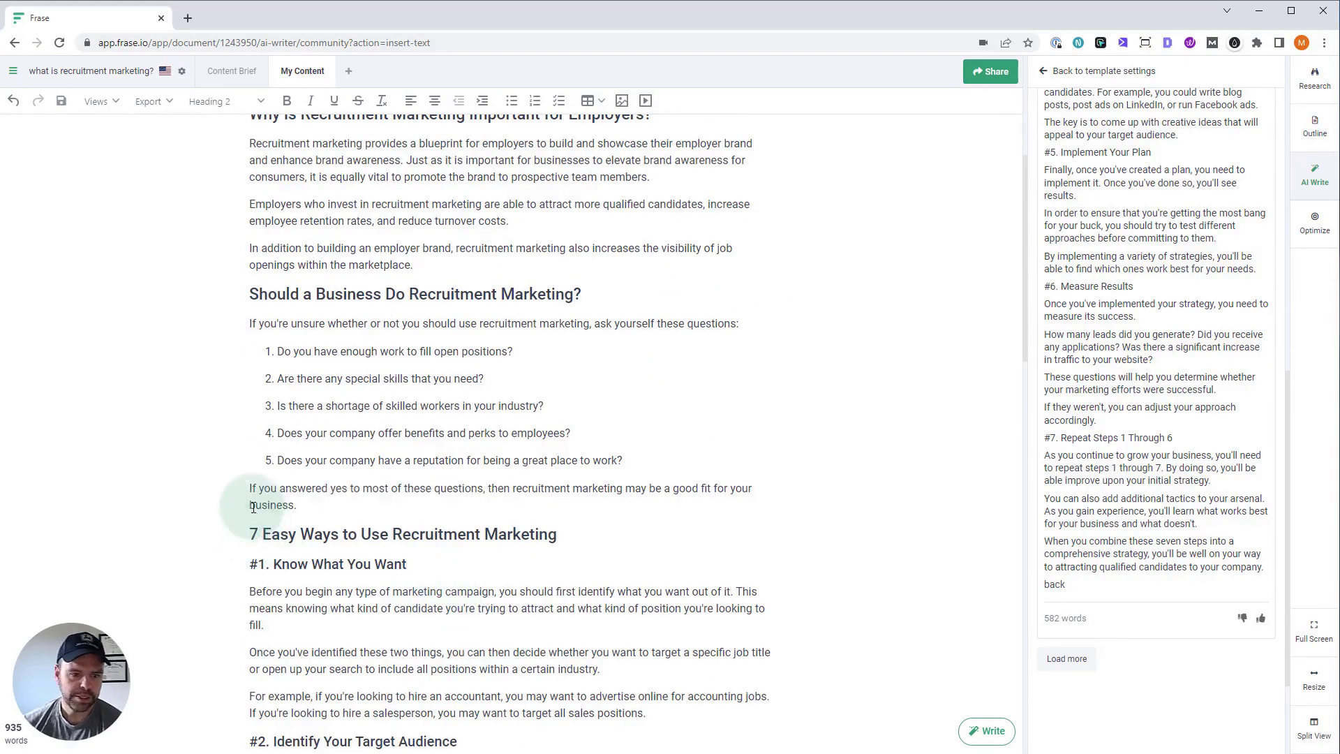
scroll(598, 538, "down", 7)
scroll(555, 503, "up", 2)
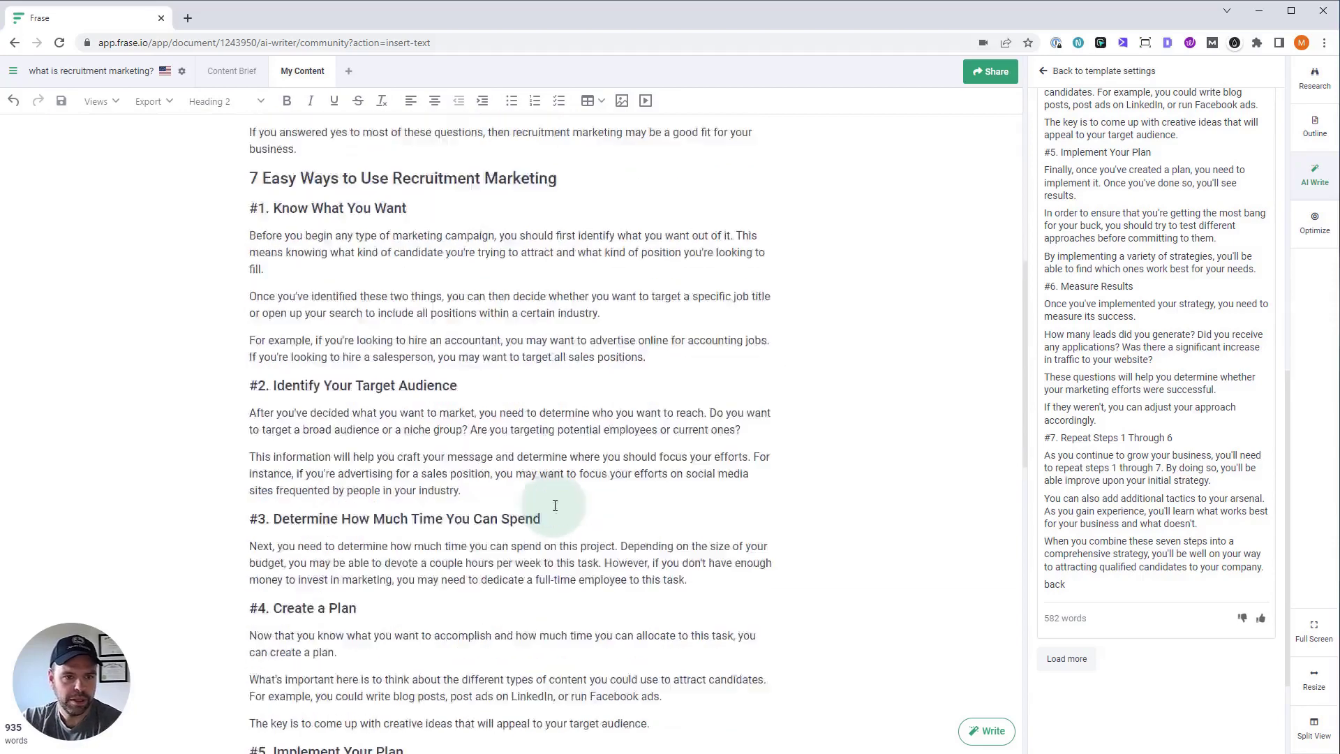
scroll(555, 505, "up", 1)
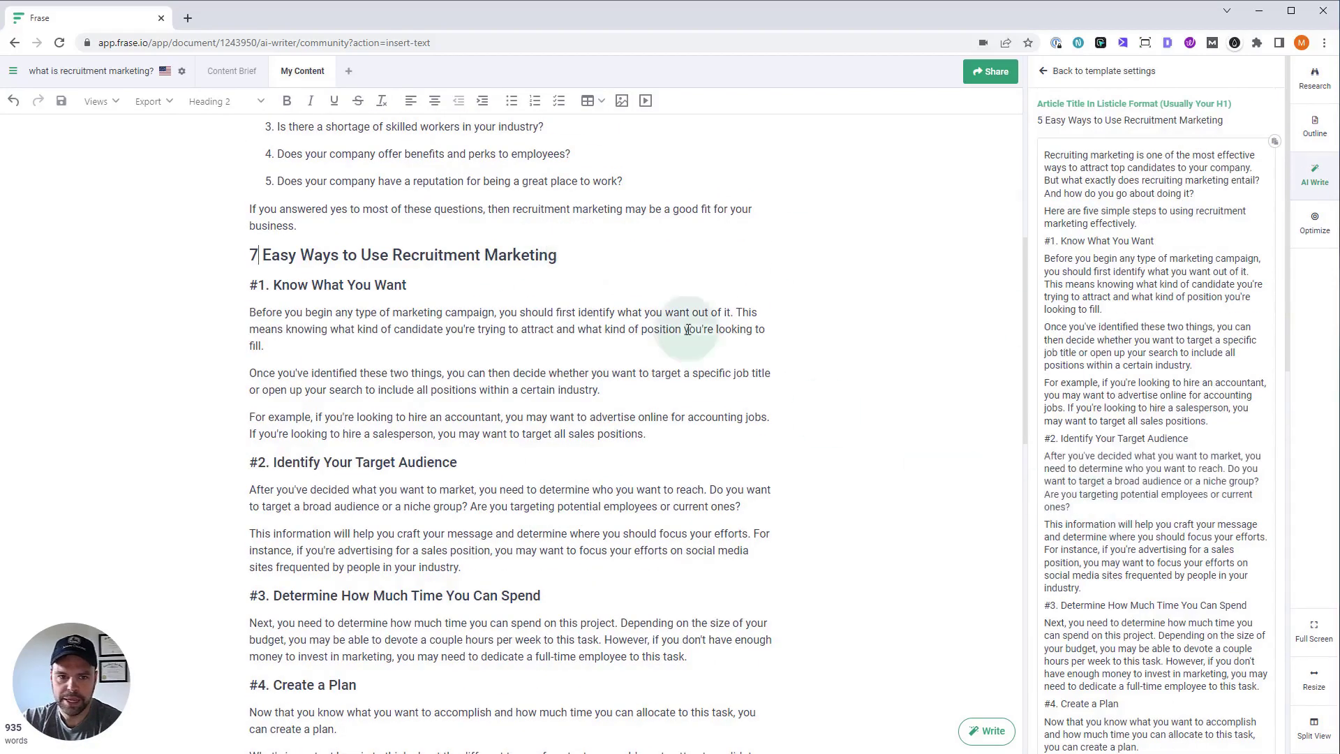
Insert two AI intro paragraphs under the heading and remove the leftover empty line
left_click(564, 253)
key("Return")
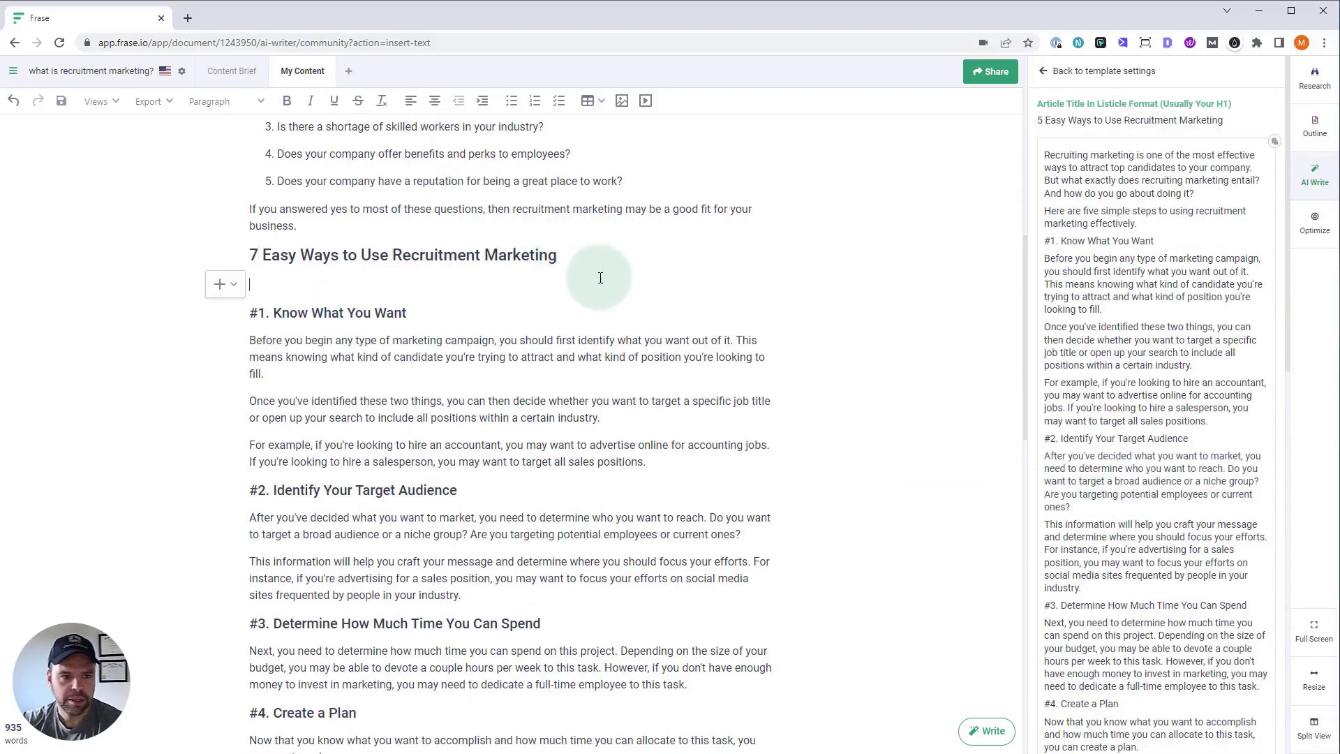
left_click(1166, 173)
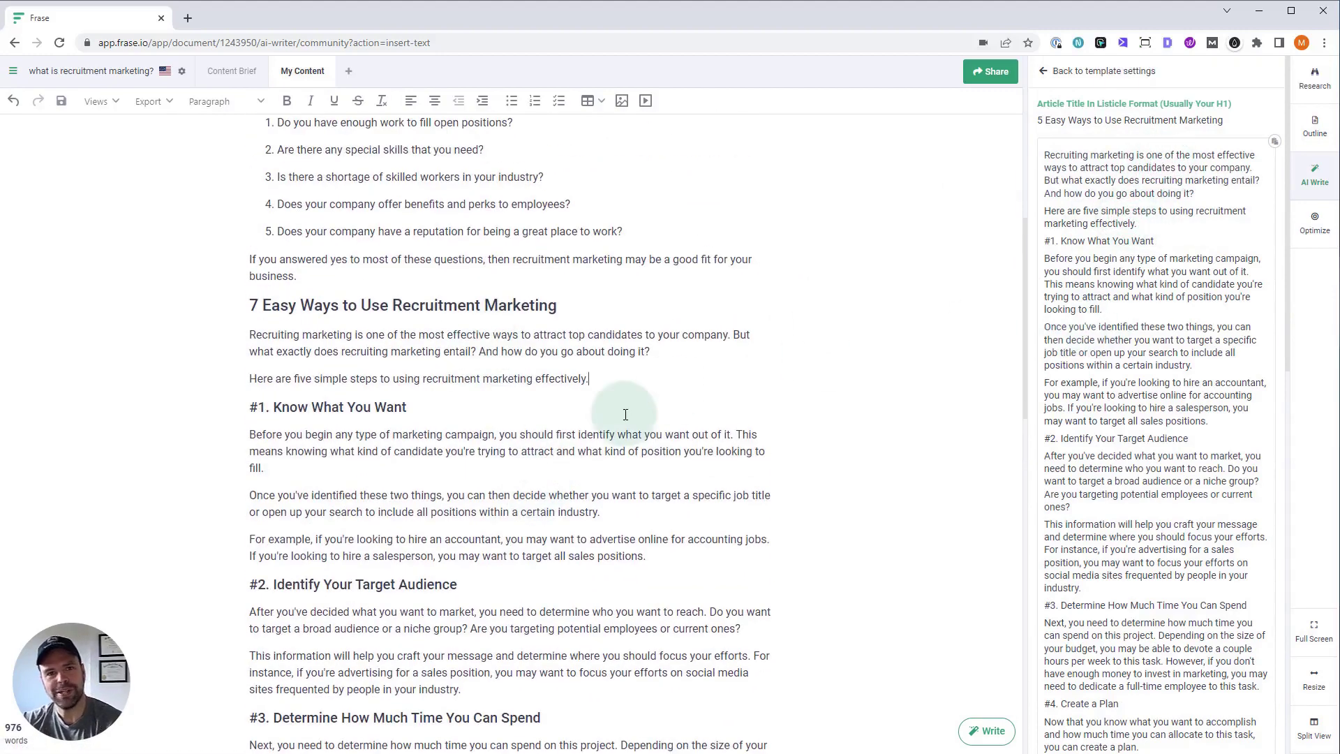
scroll(583, 511, "down", 4)
scroll(583, 511, "down", 8)
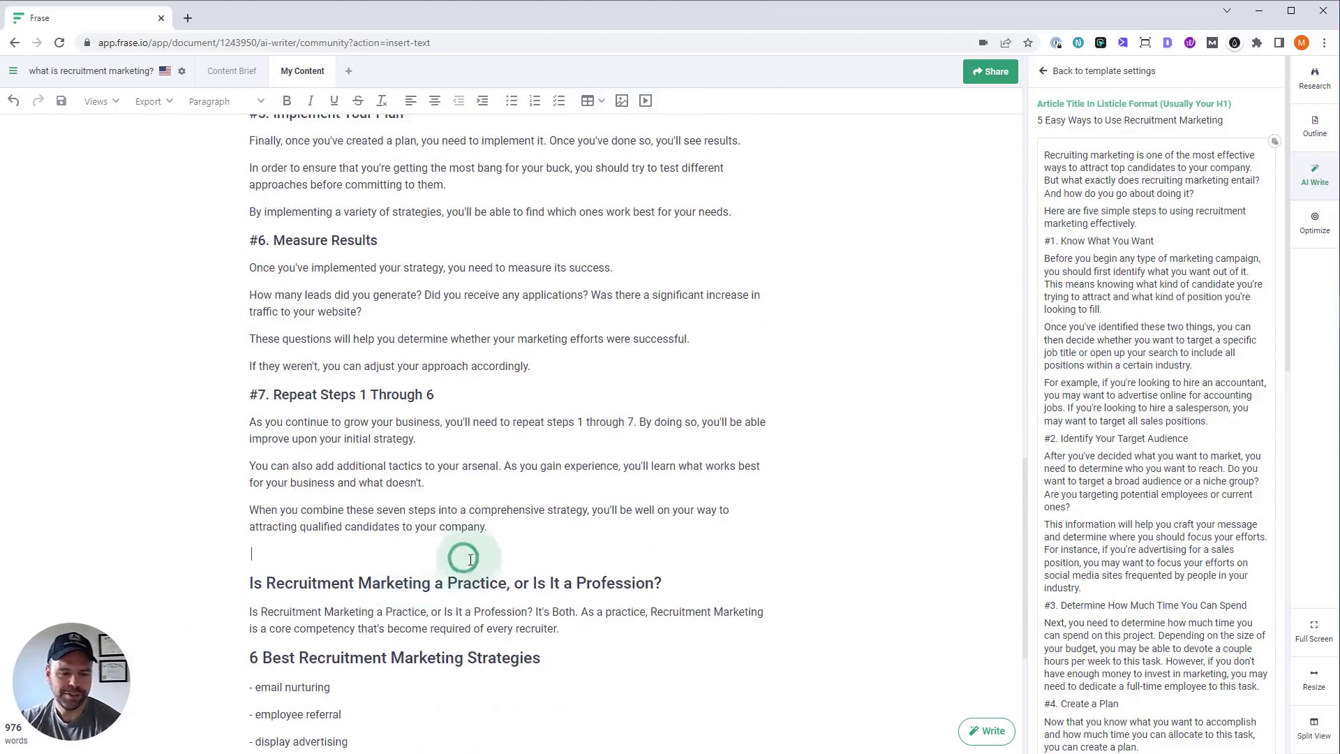
key("Delete")
Make 'Is Recruitment Marketing a Practice, or Is It a Profession?' an H2 and open Paragraphs From Scratch [Alt]
triple_click(511, 556)
key("ctrl+c")
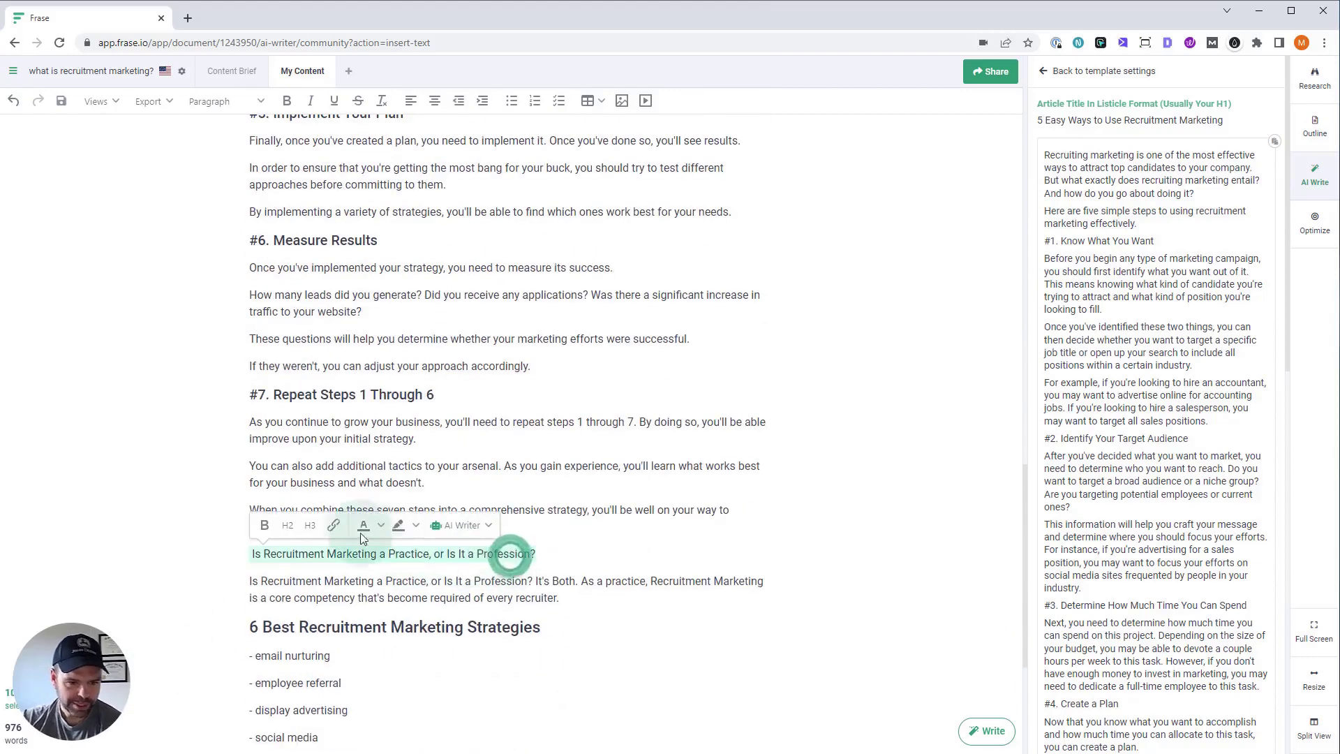
key("ctrl+alt+2")
left_click(1044, 72)
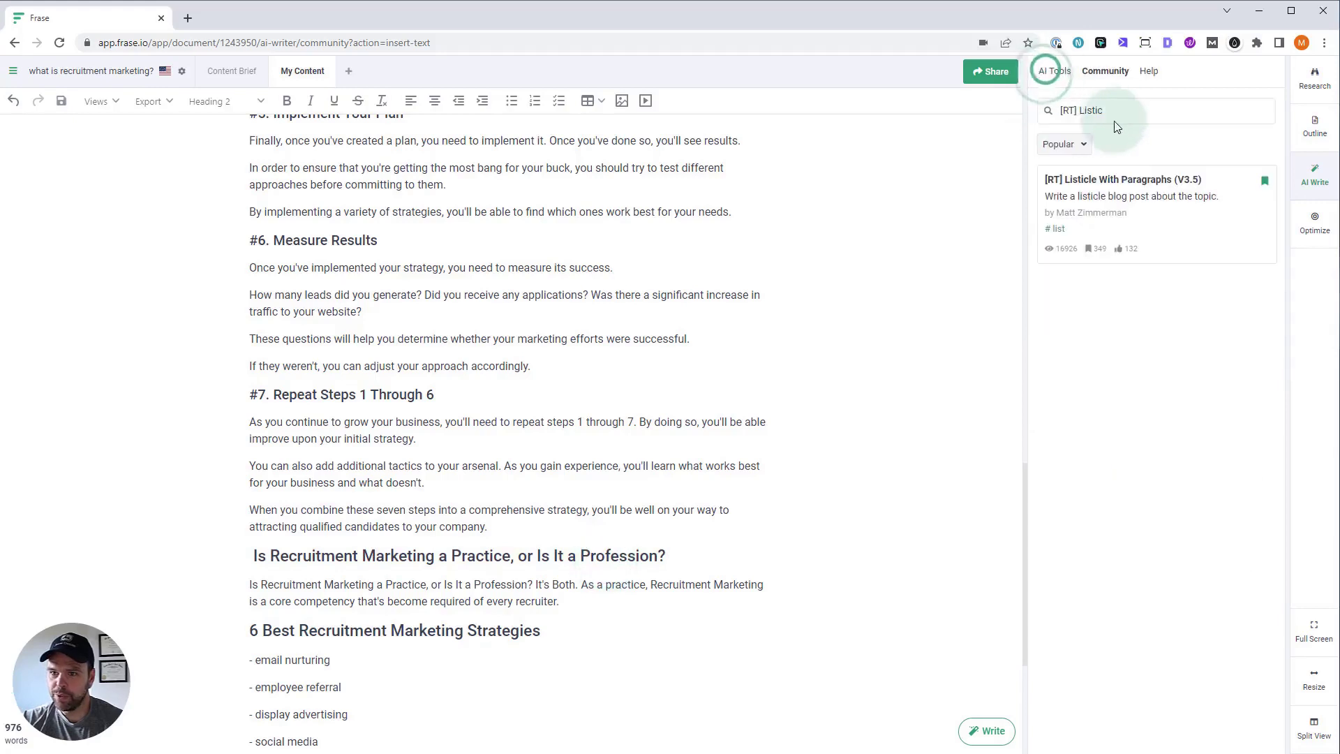
double_click(1087, 108)
type("paragraphs from")
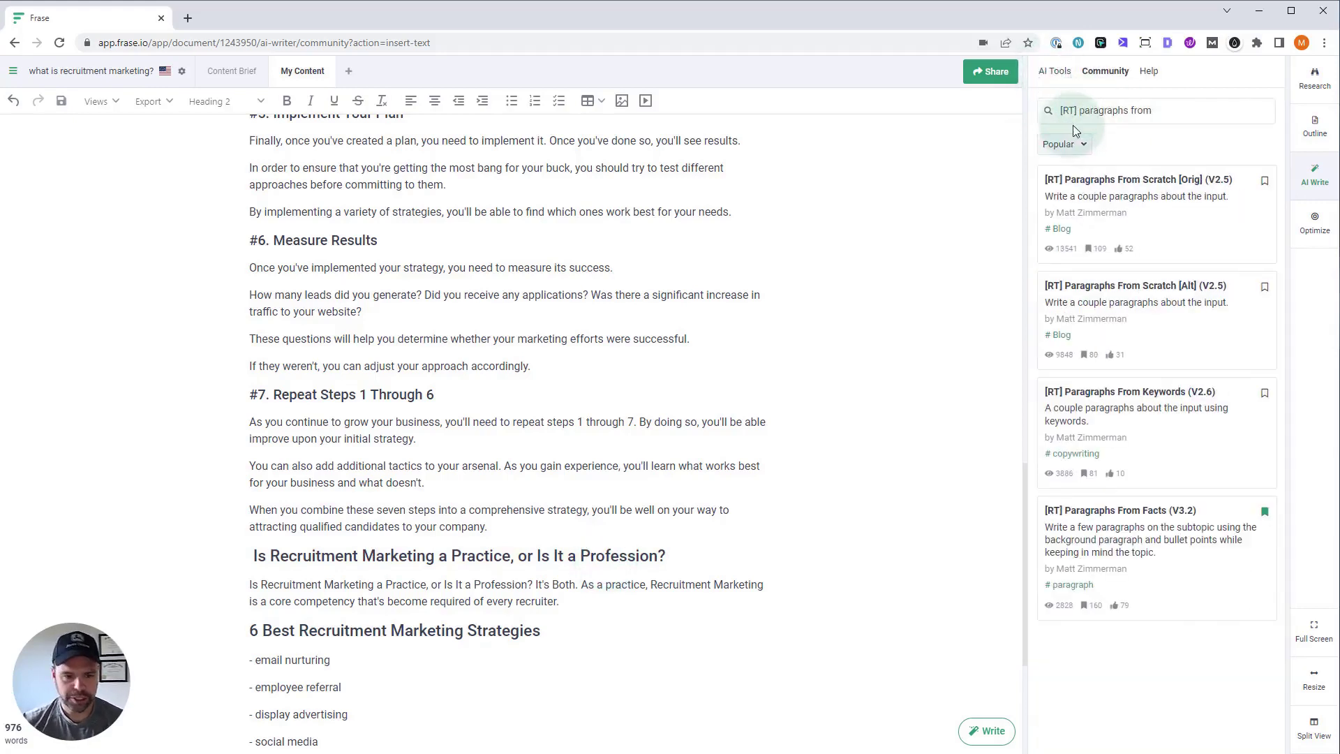
left_click(1184, 298)
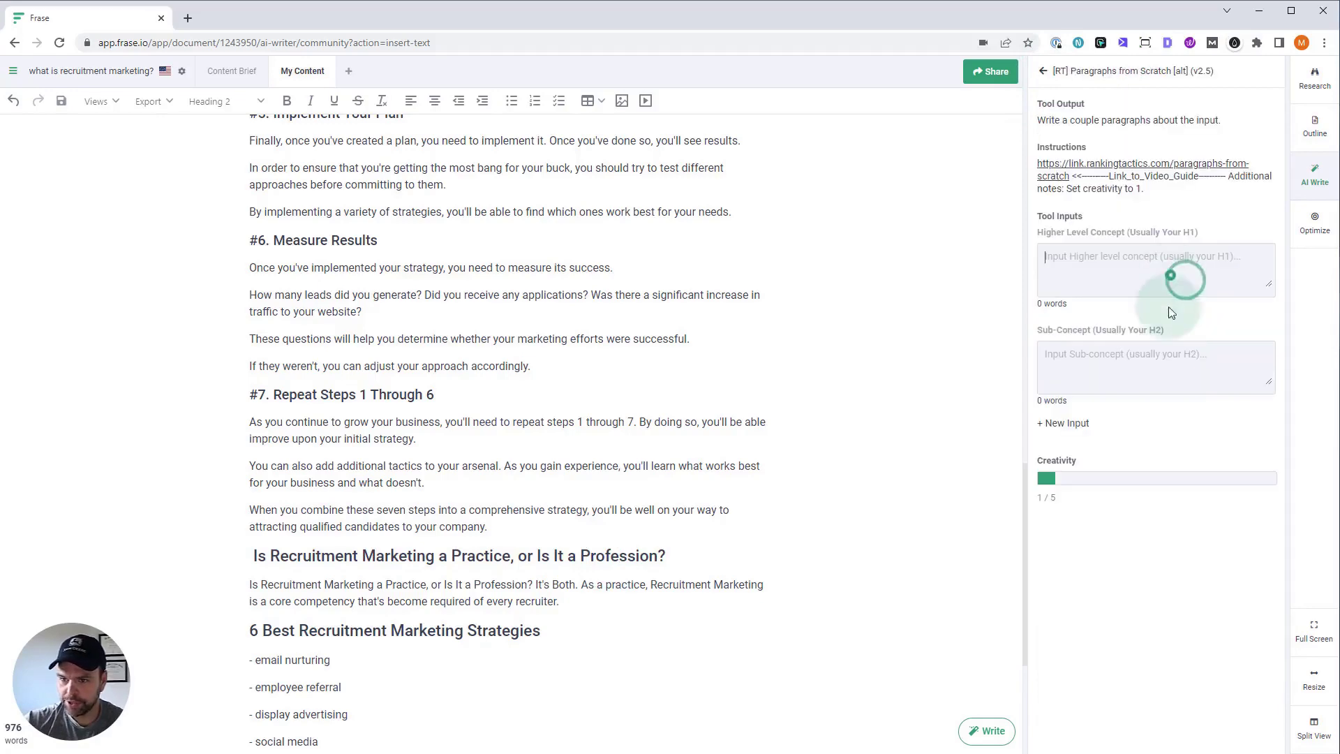
Fill the template with the subheading as sub-concept and the H1 title as higher level concept, then run it
left_click(1166, 384)
key("ctrl+v")
scroll(663, 391, "up", 20)
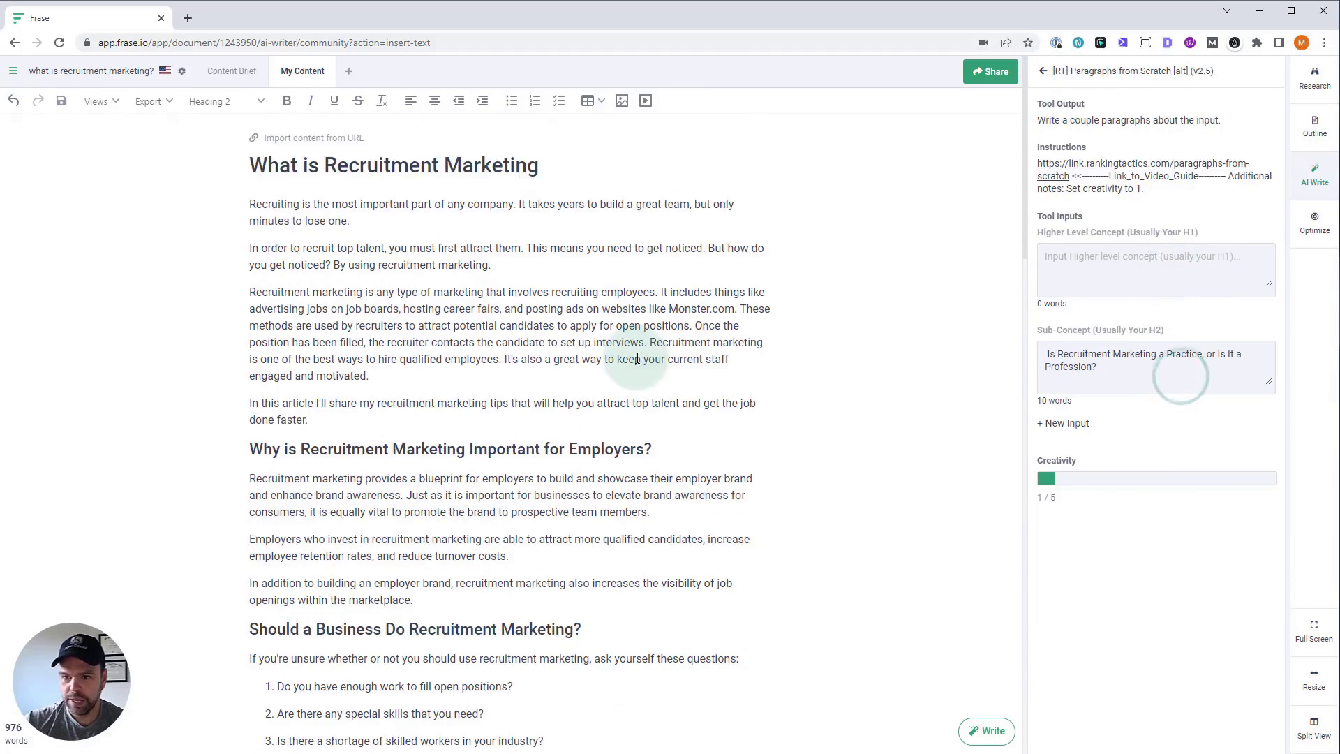
triple_click(516, 164)
key("ctrl+c")
left_click(1130, 279)
key("ctrl+v")
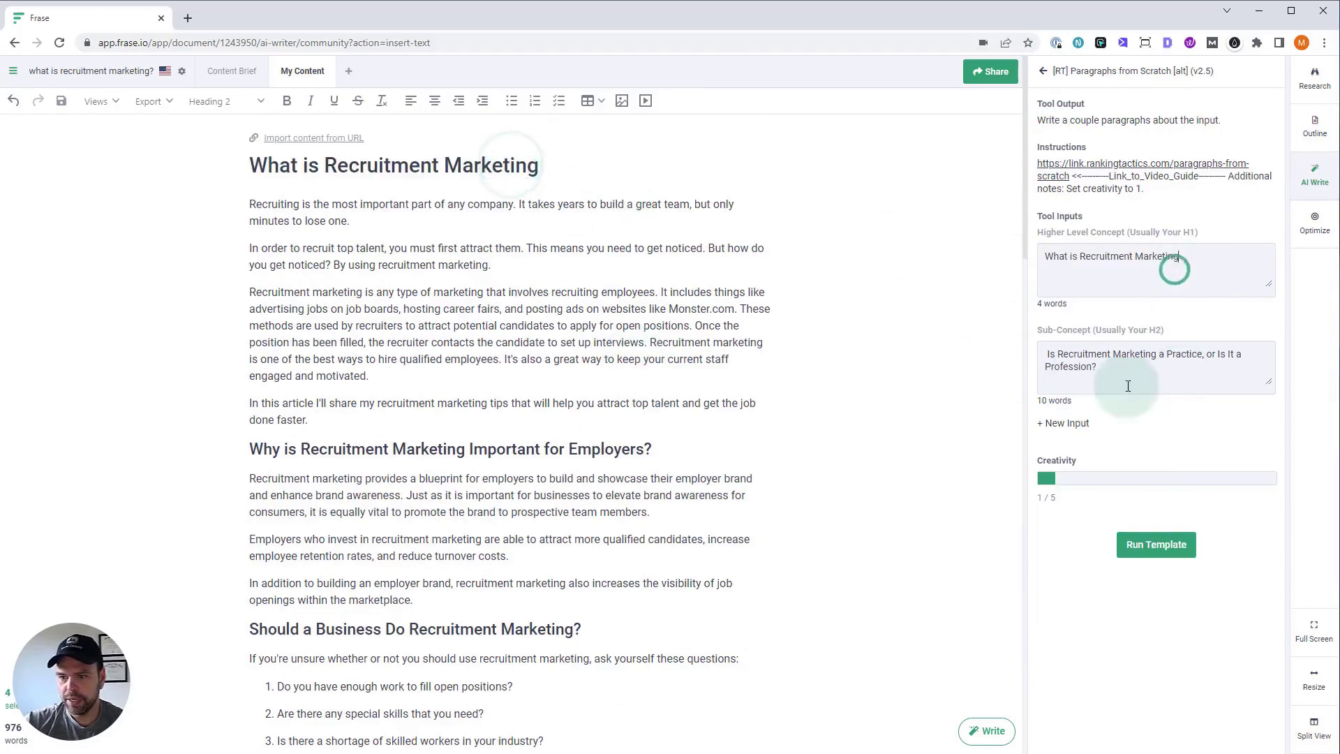
left_click(1155, 544)
Delete the original one-line answer and select the 'Best Recruitment Marketing Strategies' heading for copying
scroll(607, 541, "down", 14)
scroll(531, 544, "down", 10)
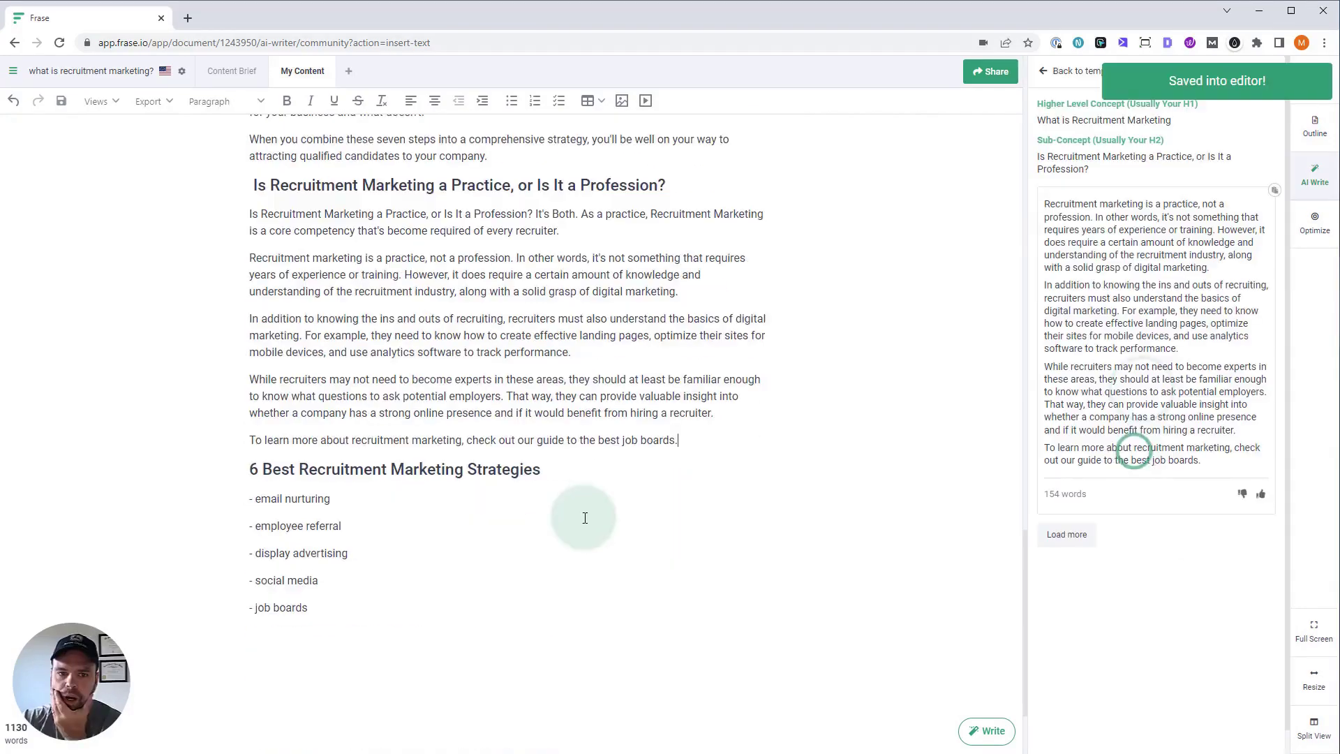
left_click_drag(586, 230, 455, 231)
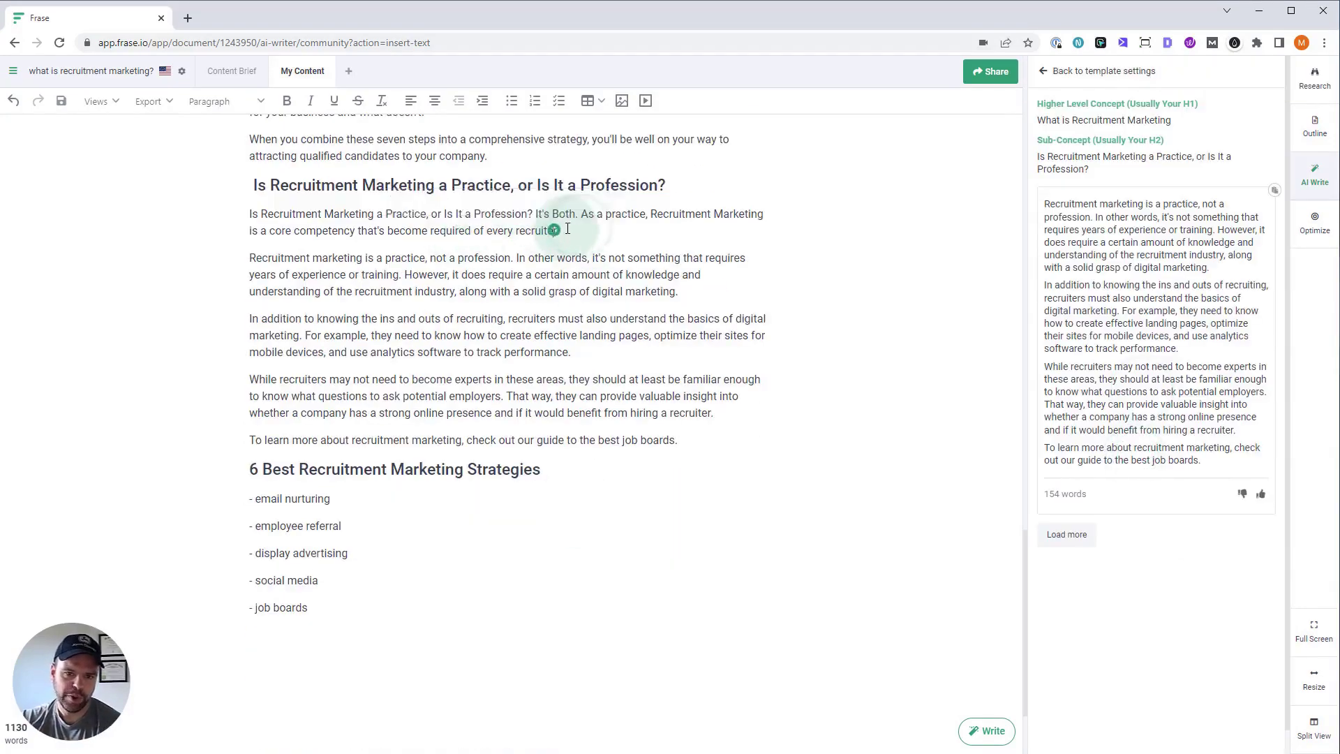
triple_click(551, 222)
key("BackSpace")
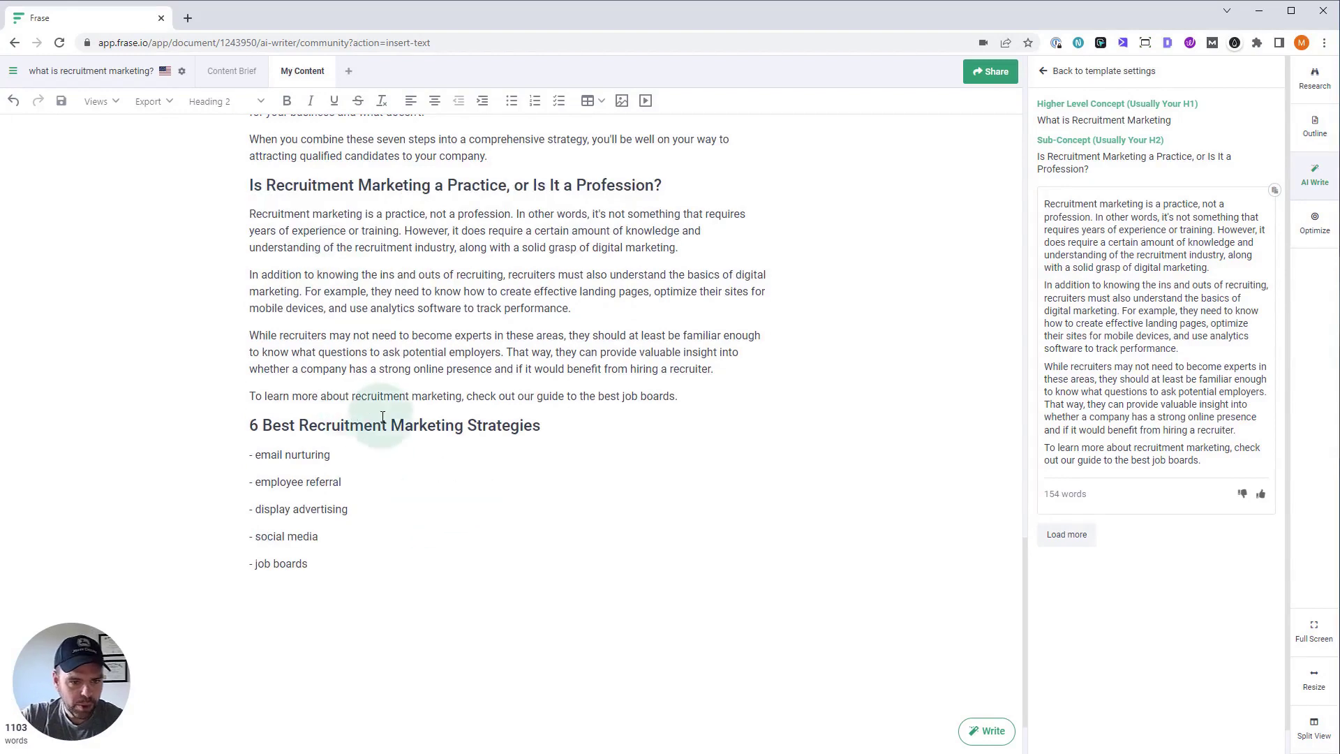
left_click_drag(563, 425, 263, 432)
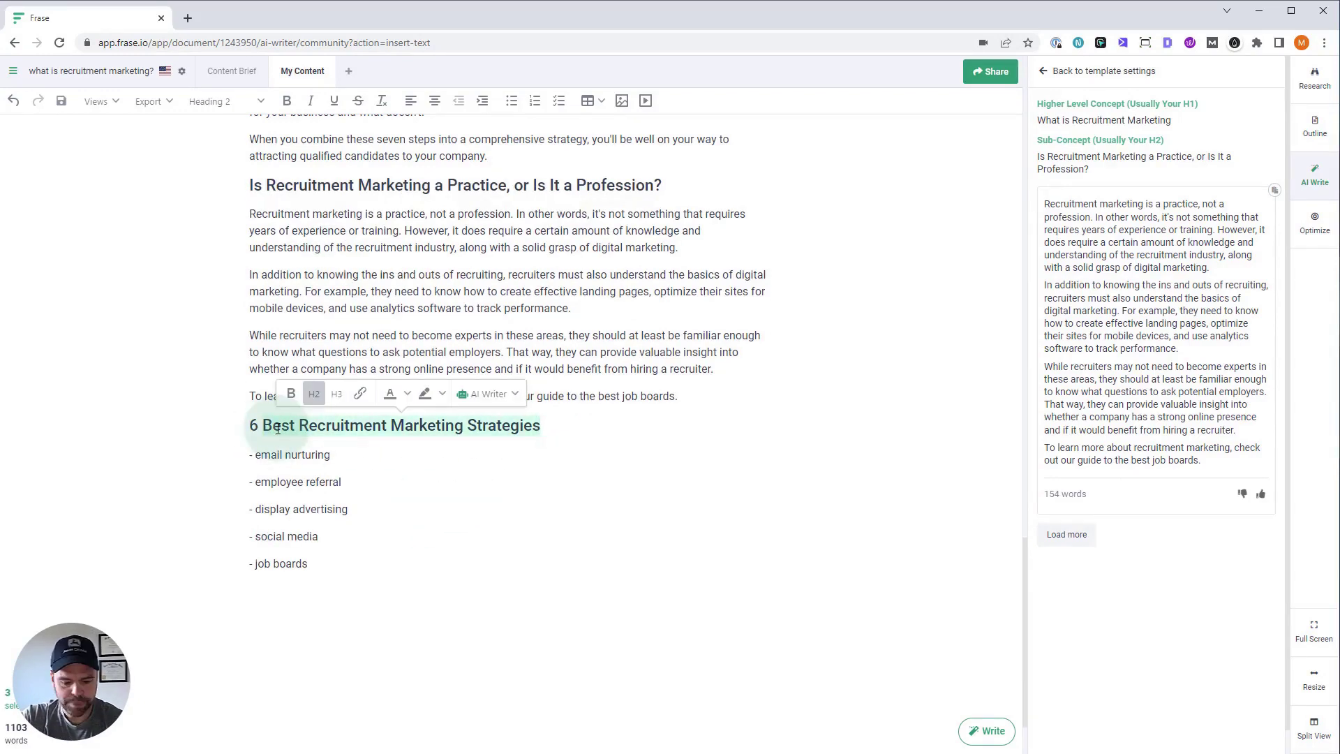
left_click(1047, 74)
left_click(1044, 74)
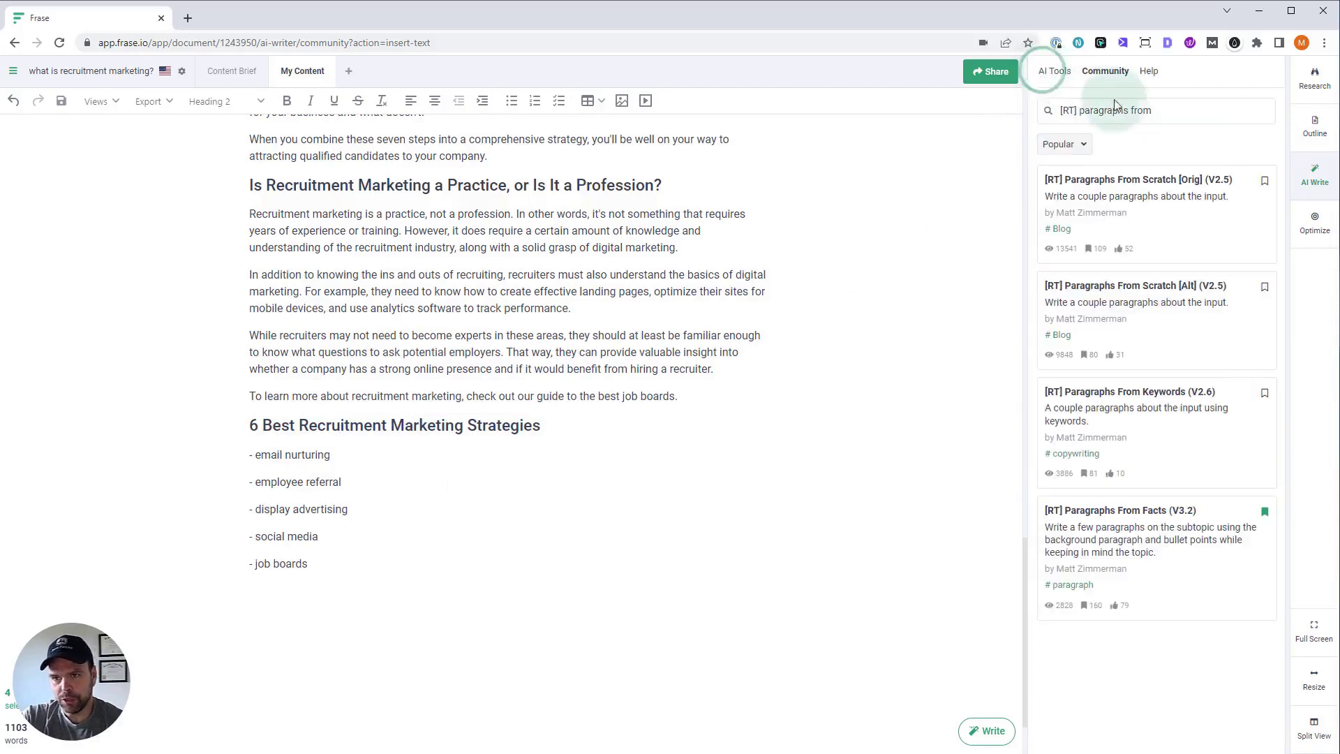
In Paragraphs From Keywords, paste 'Best Recruitment Marketing Strategies' as sub-concept and the H1 title as higher concept
left_click(1179, 396)
left_click(1172, 366)
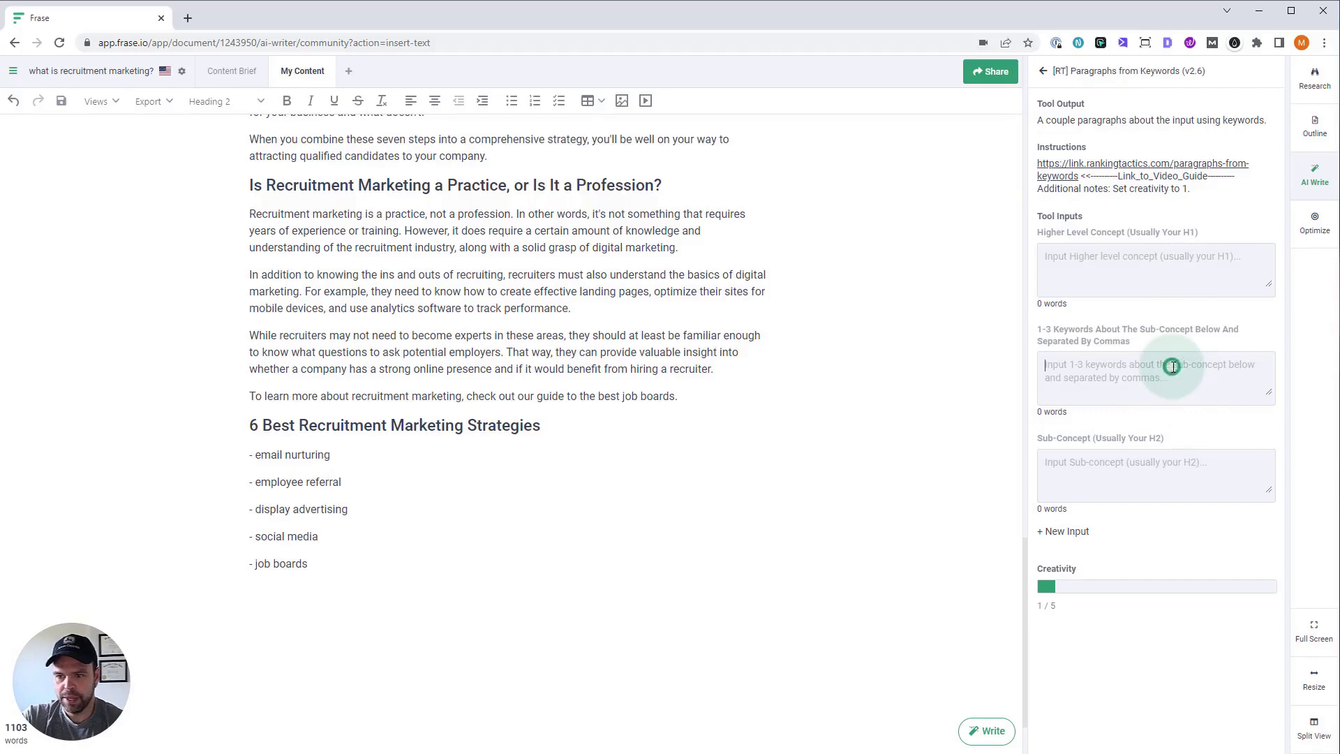
left_click(1181, 461)
key("ctrl+v")
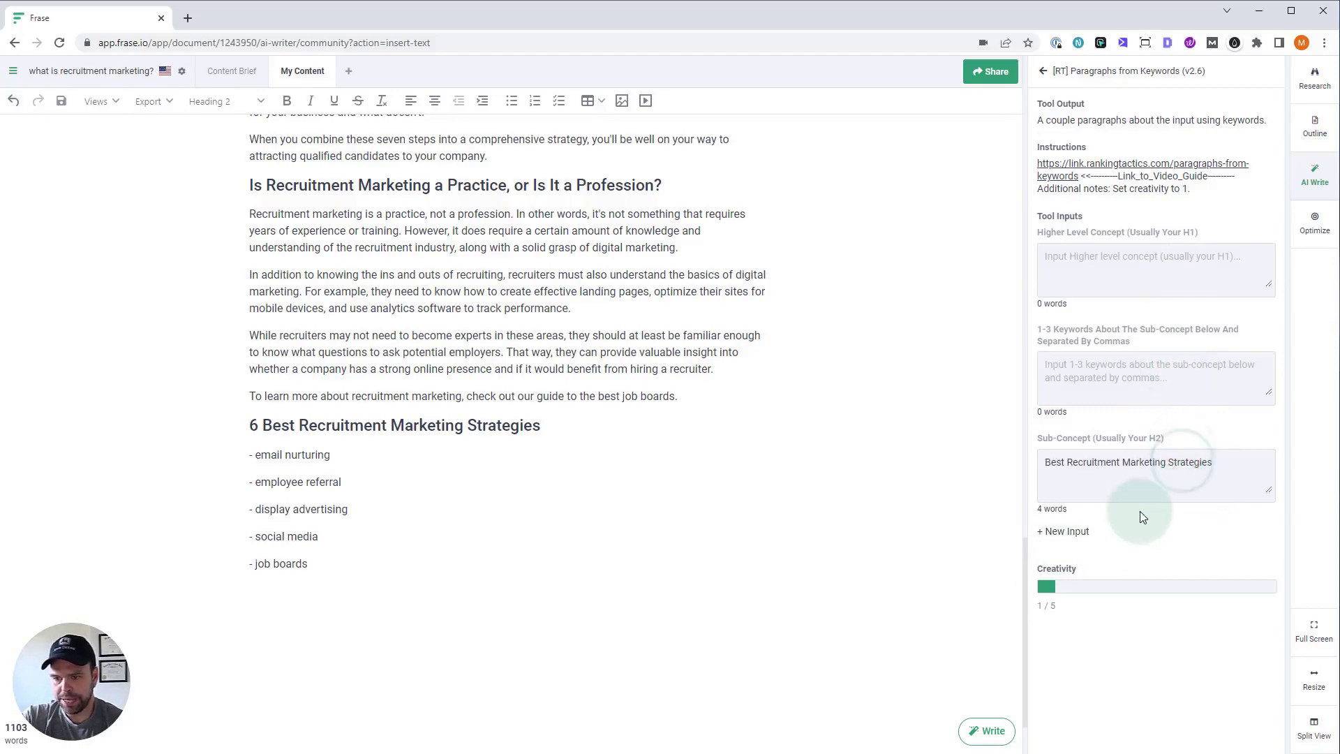
scroll(802, 547, "up", 20)
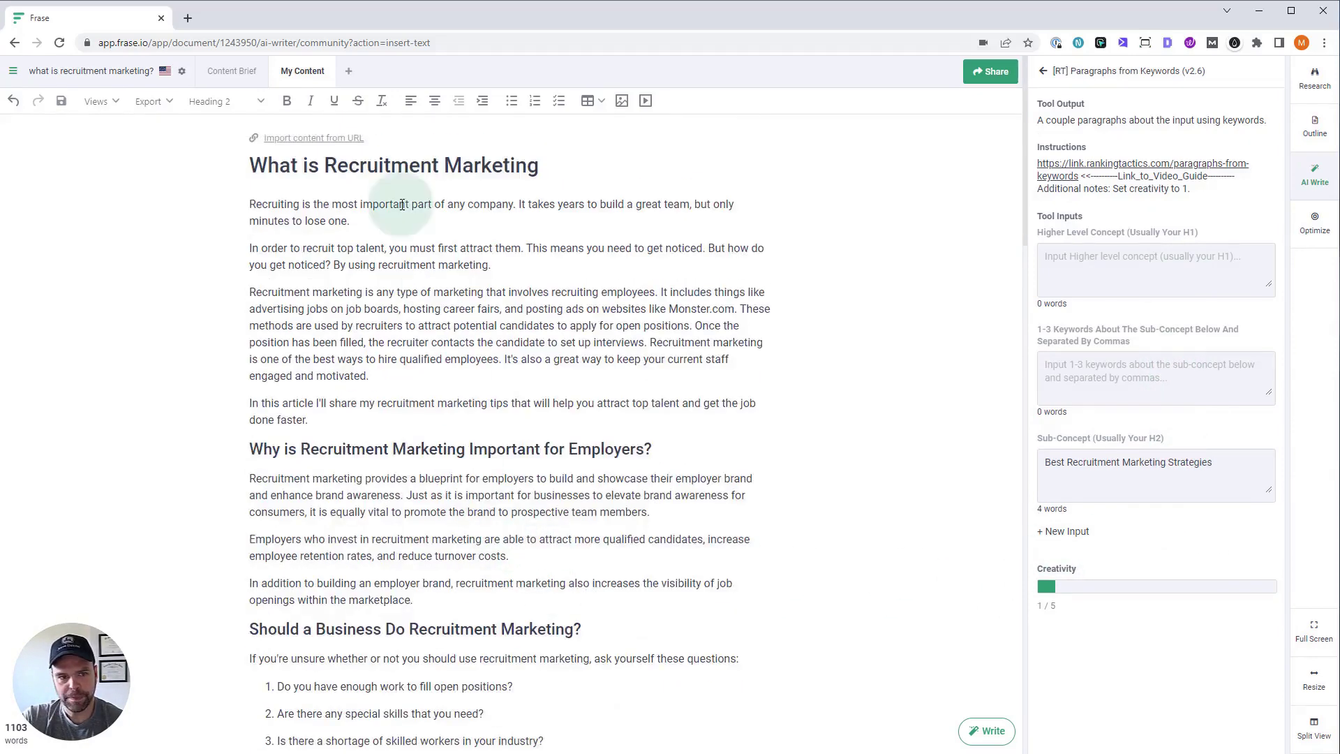
double_click(433, 168)
triple_click(433, 168)
key("ctrl+c")
left_click(1186, 274)
key("ctrl+v")
Enter keywords email nurturing, social media and job boards, run the template, and select the five dash-list lines
scroll(513, 519, "down", 20)
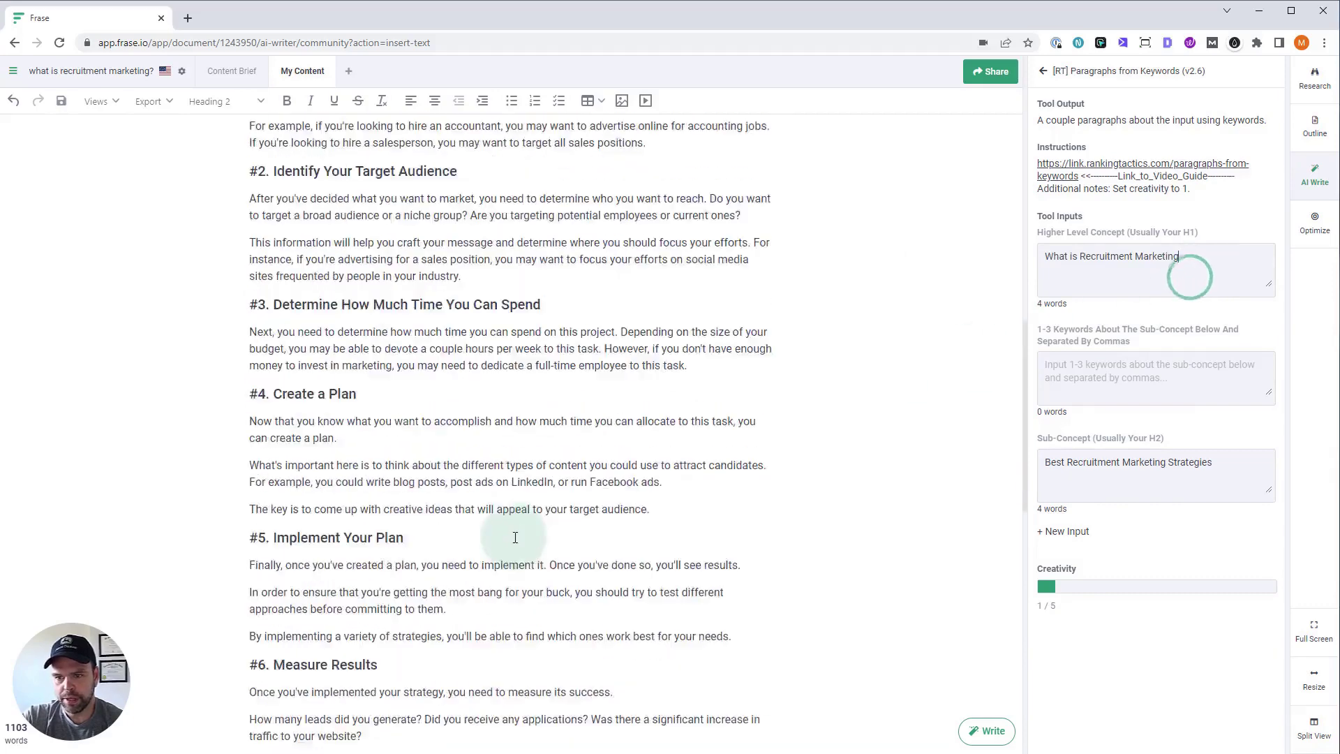
left_click(1164, 363)
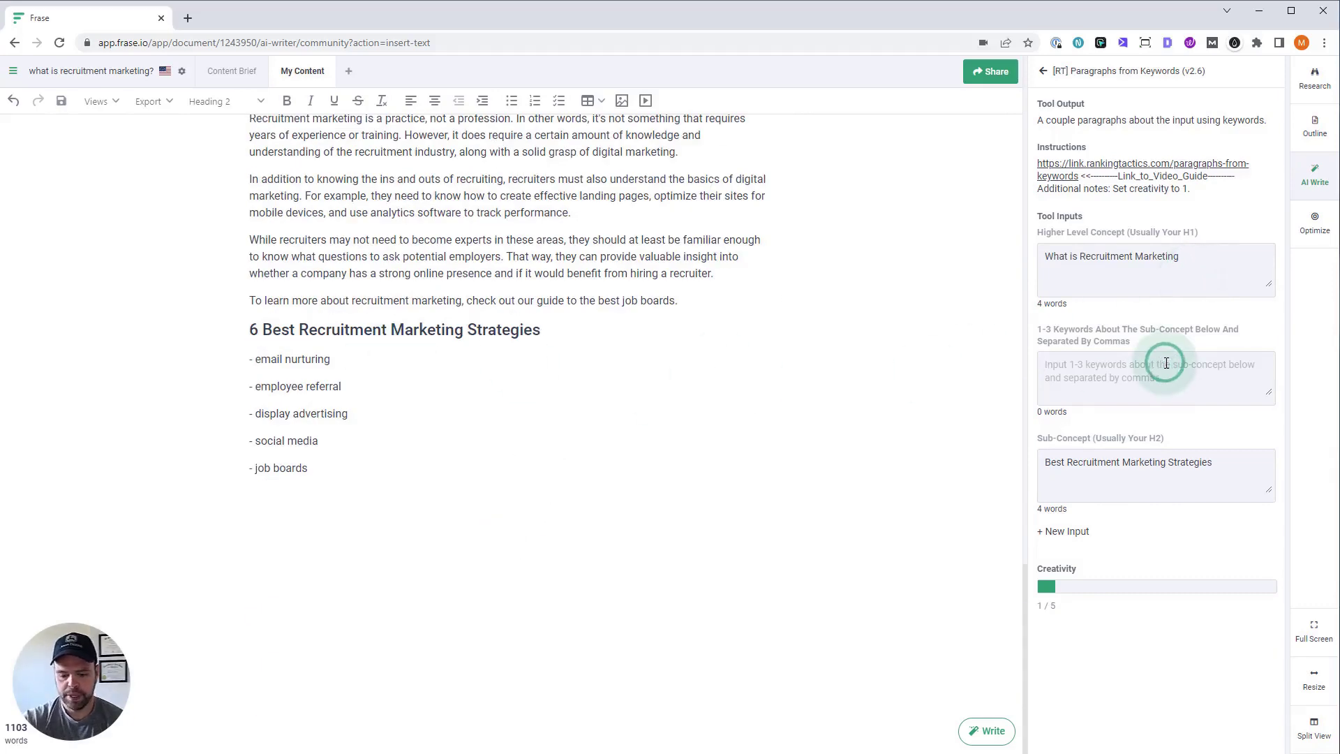
type("em")
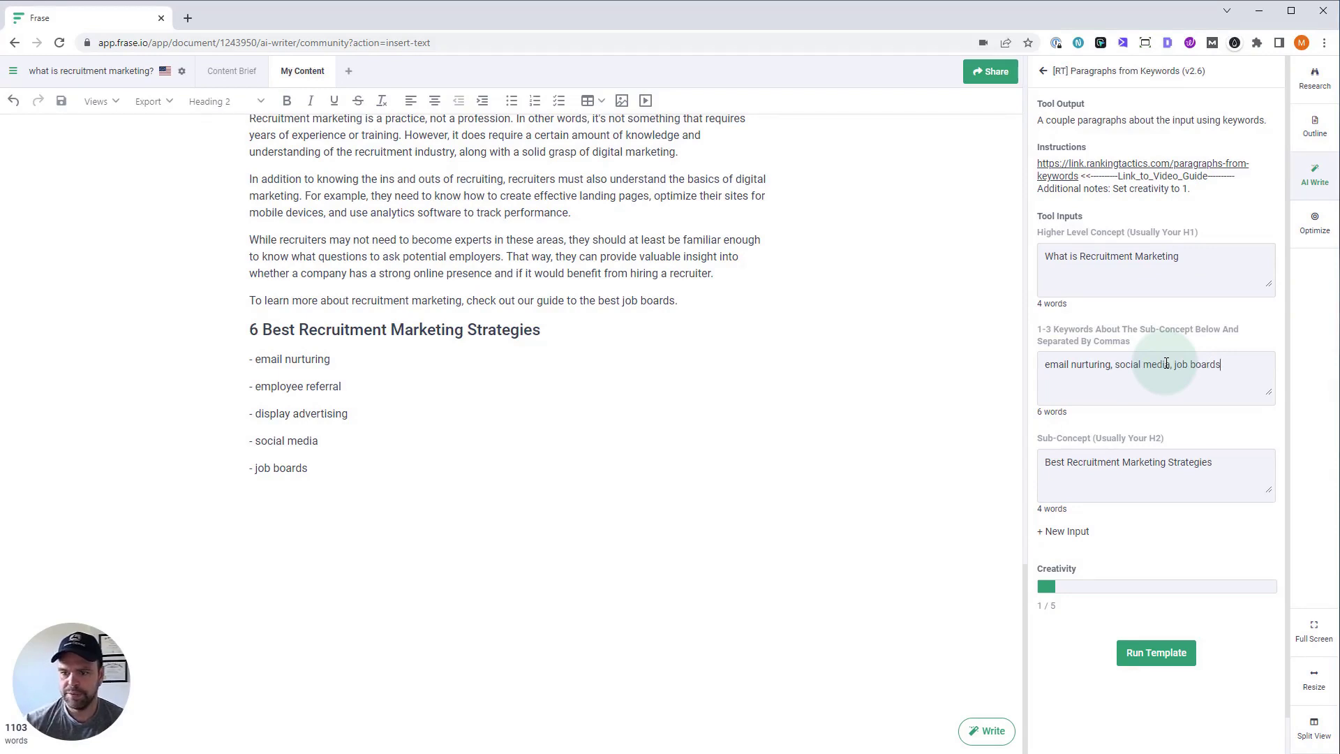
left_click(1157, 652)
left_click(331, 462)
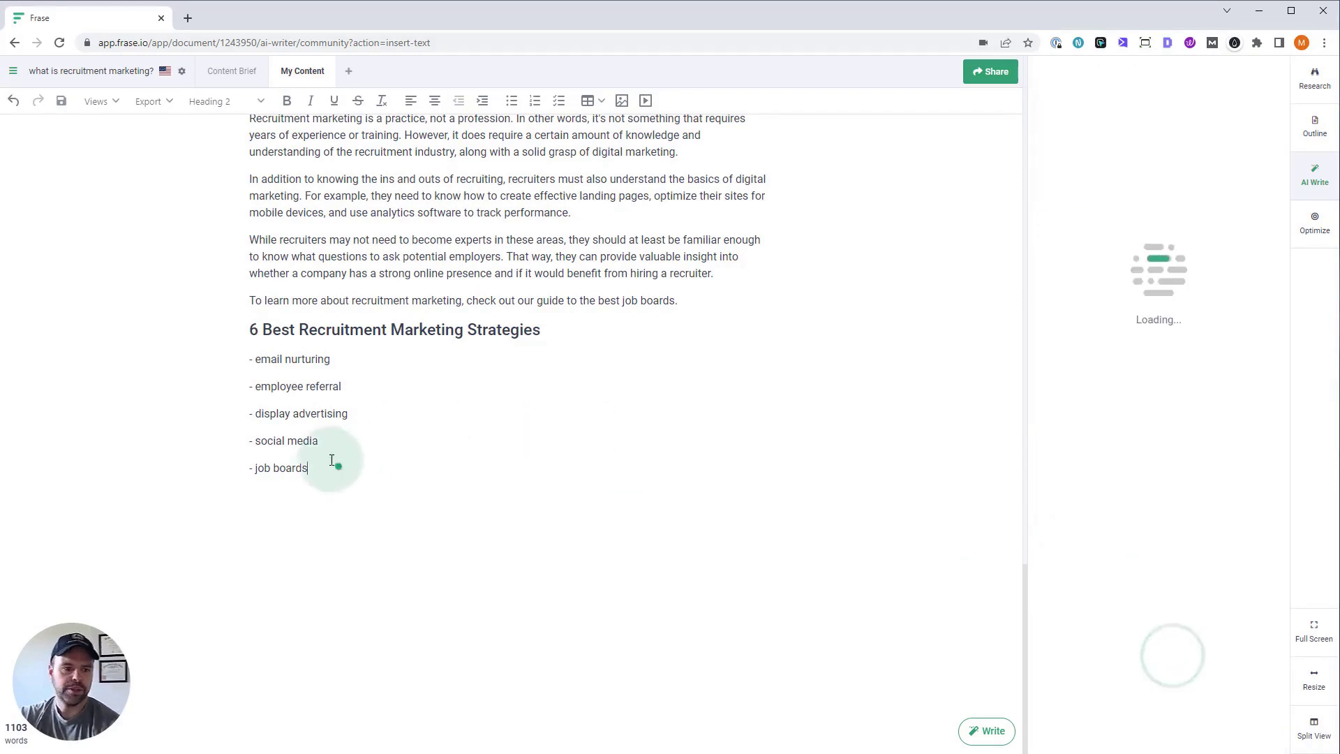
left_click_drag(331, 462, 245, 362)
key("BackSpace")
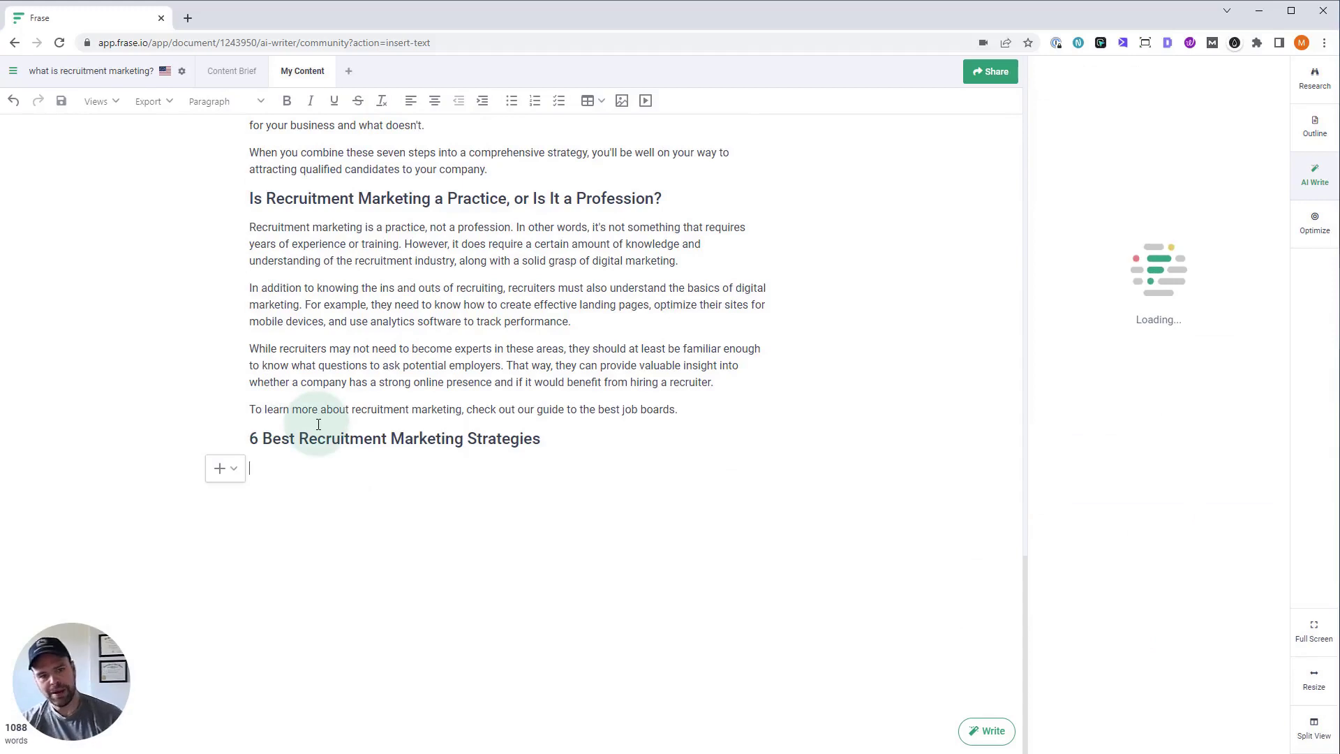
left_click(260, 440)
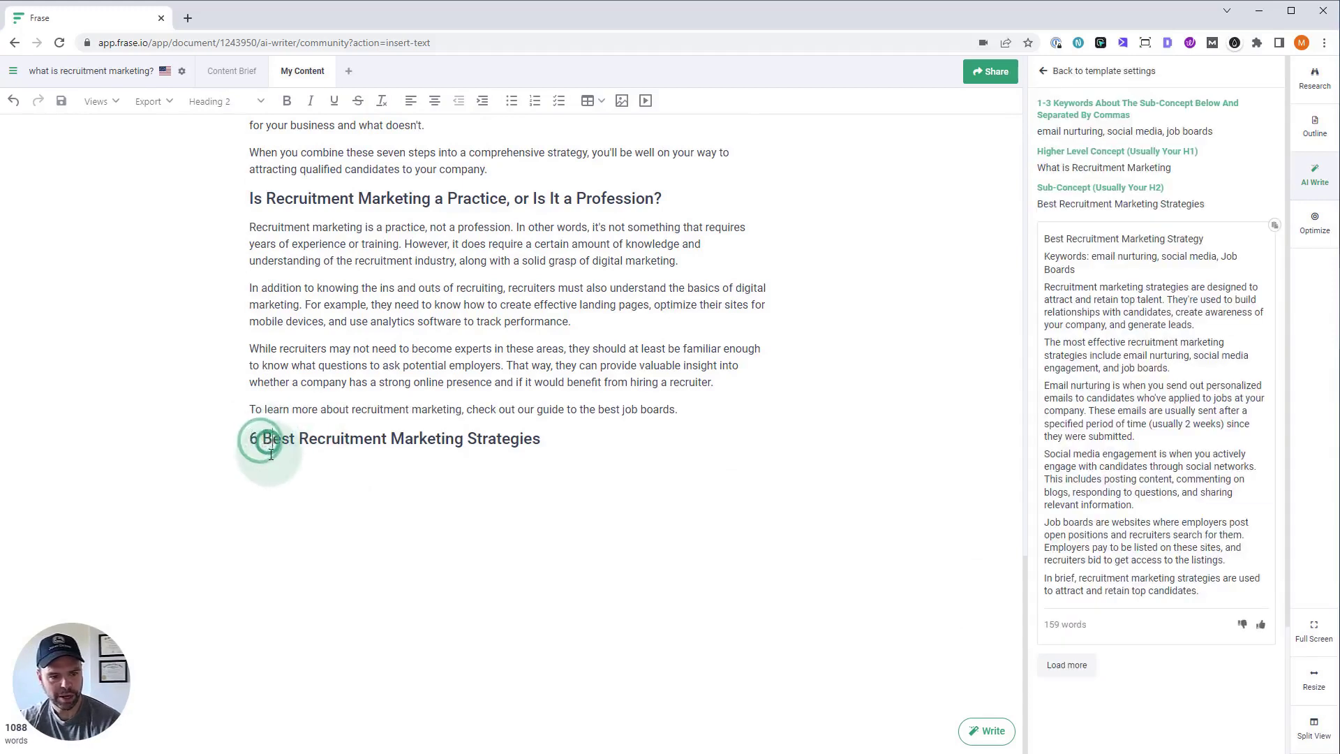
left_click(272, 450)
key("BackSpace")
key("BackSpace")
key("BackSpace")
type("B")
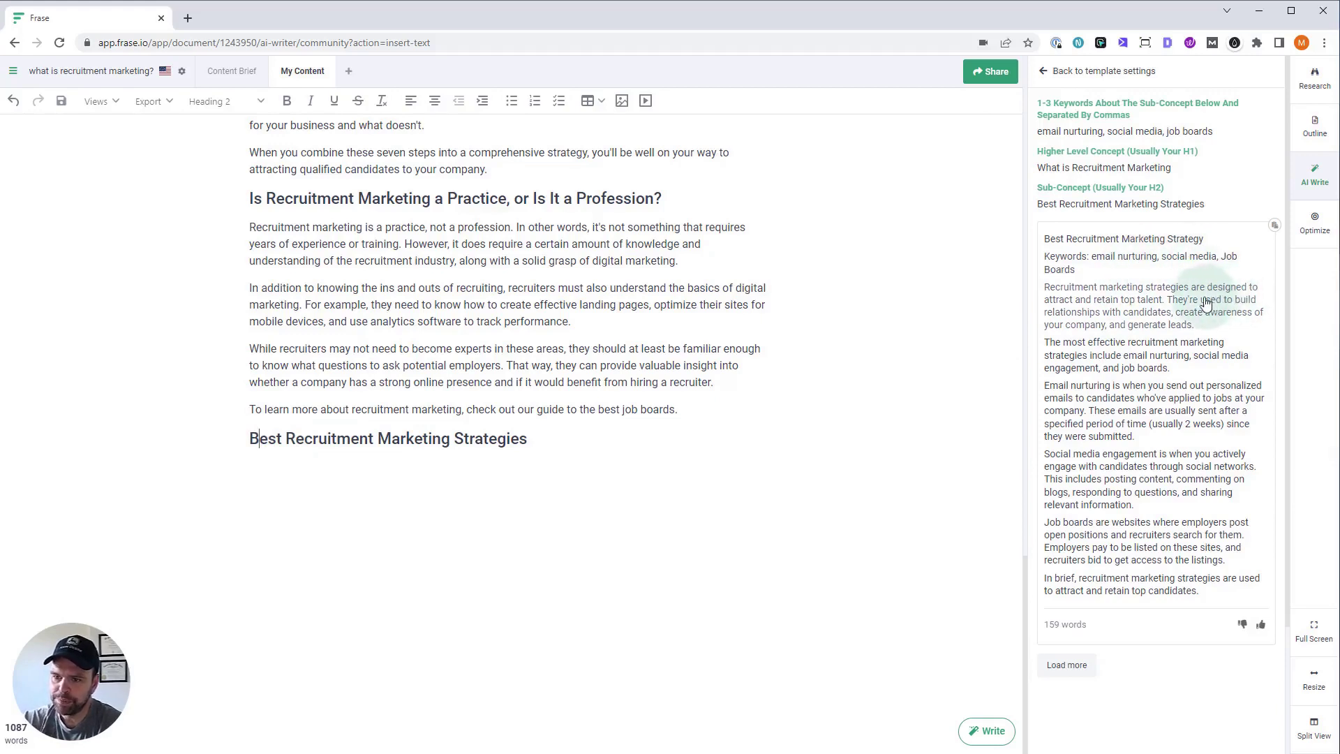
left_click(528, 477)
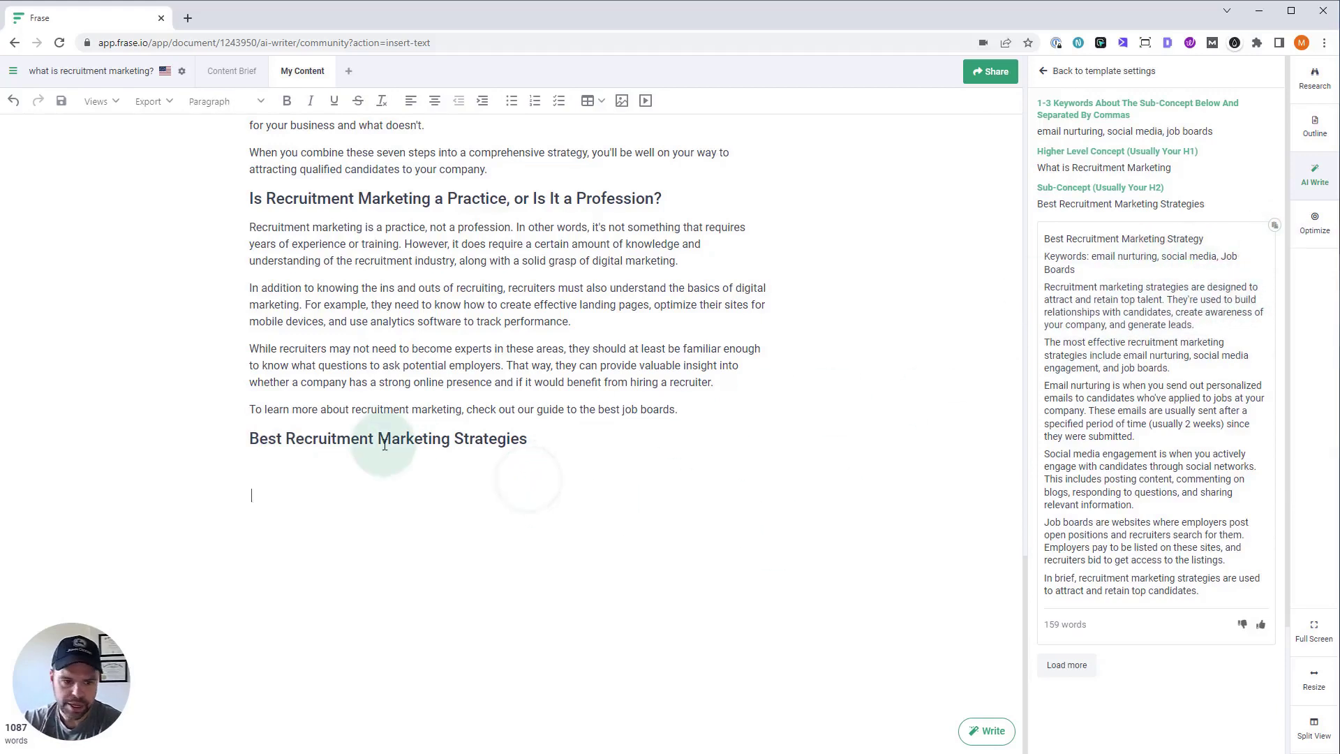
left_click(1274, 224)
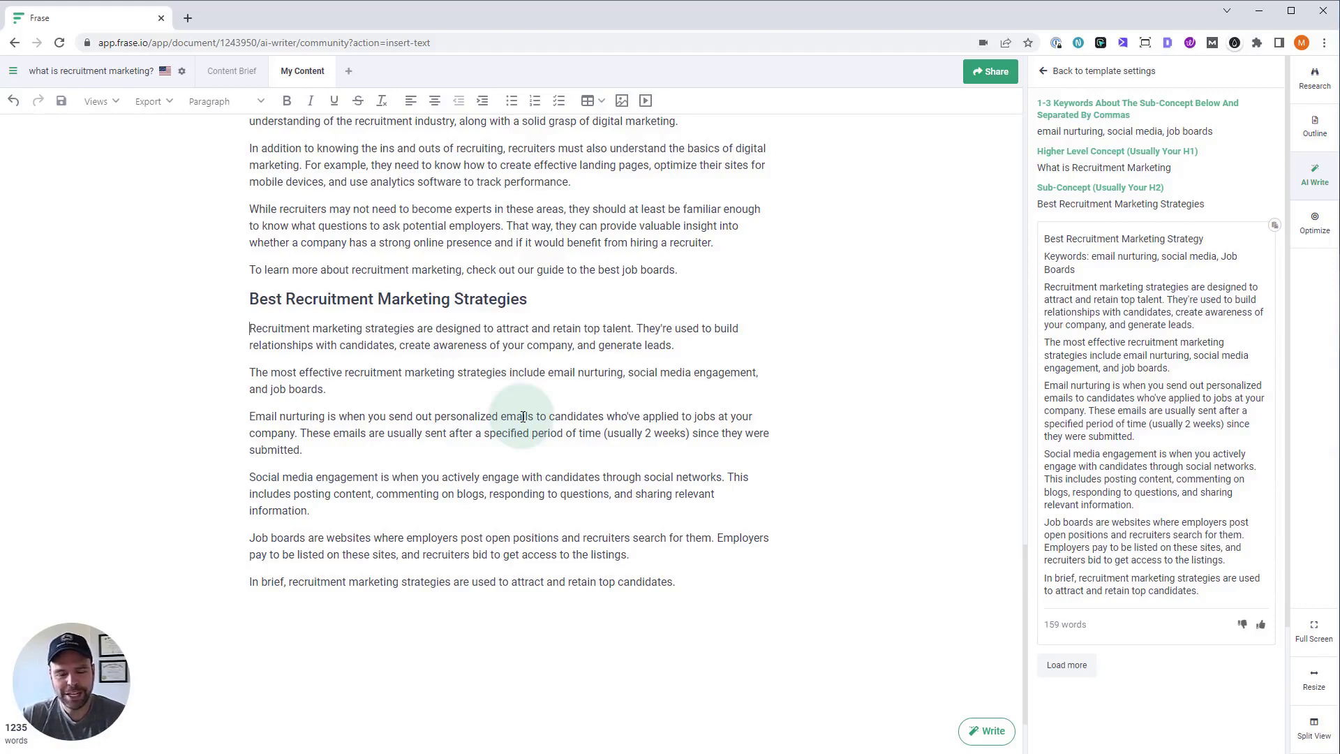
triple_click(243, 374)
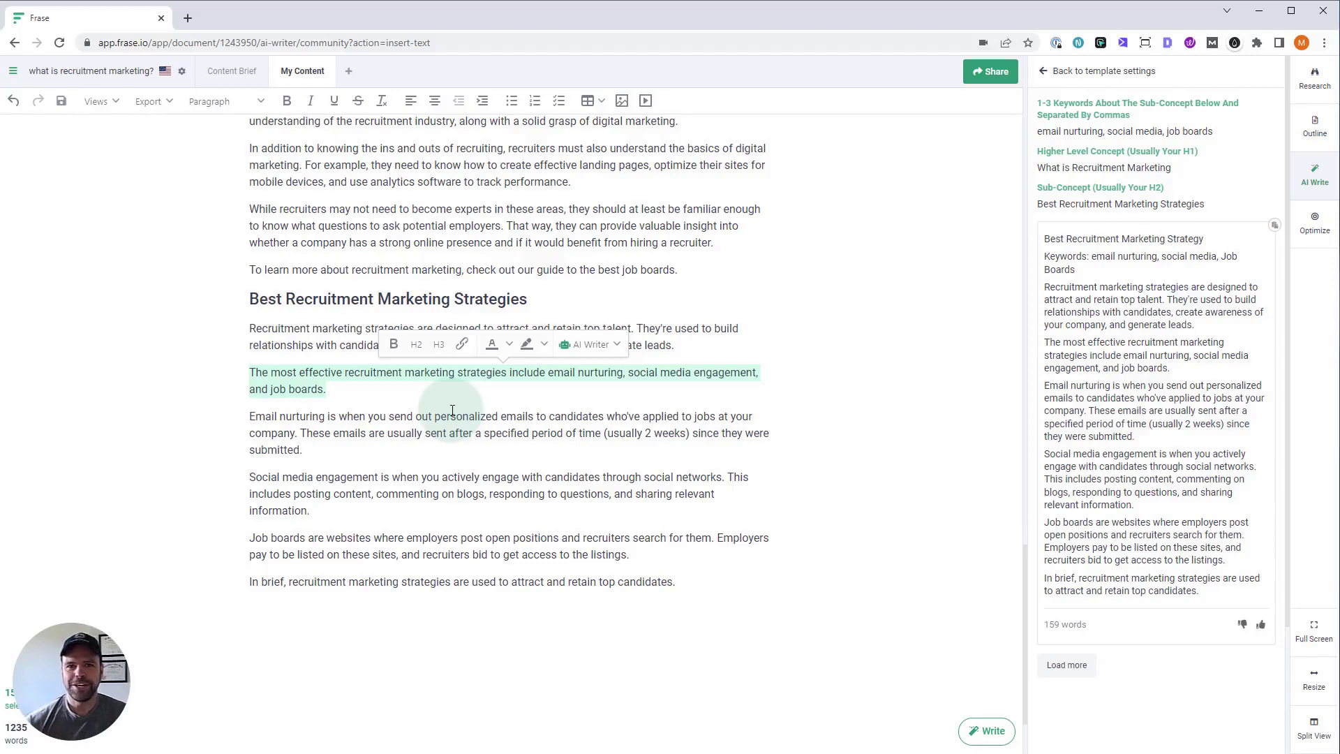
left_click(549, 581)
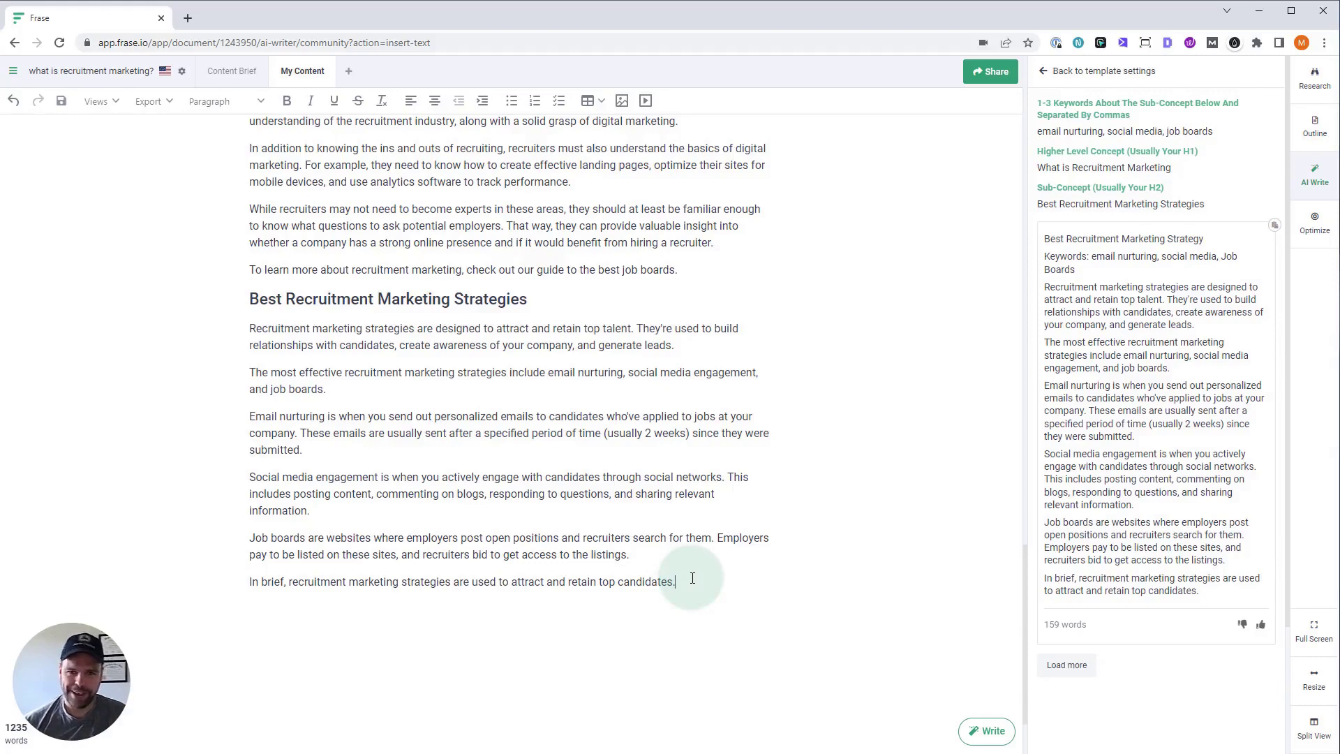
Add 'Conclusion' as an H2 heading after the last paragraph
left_click(570, 634)
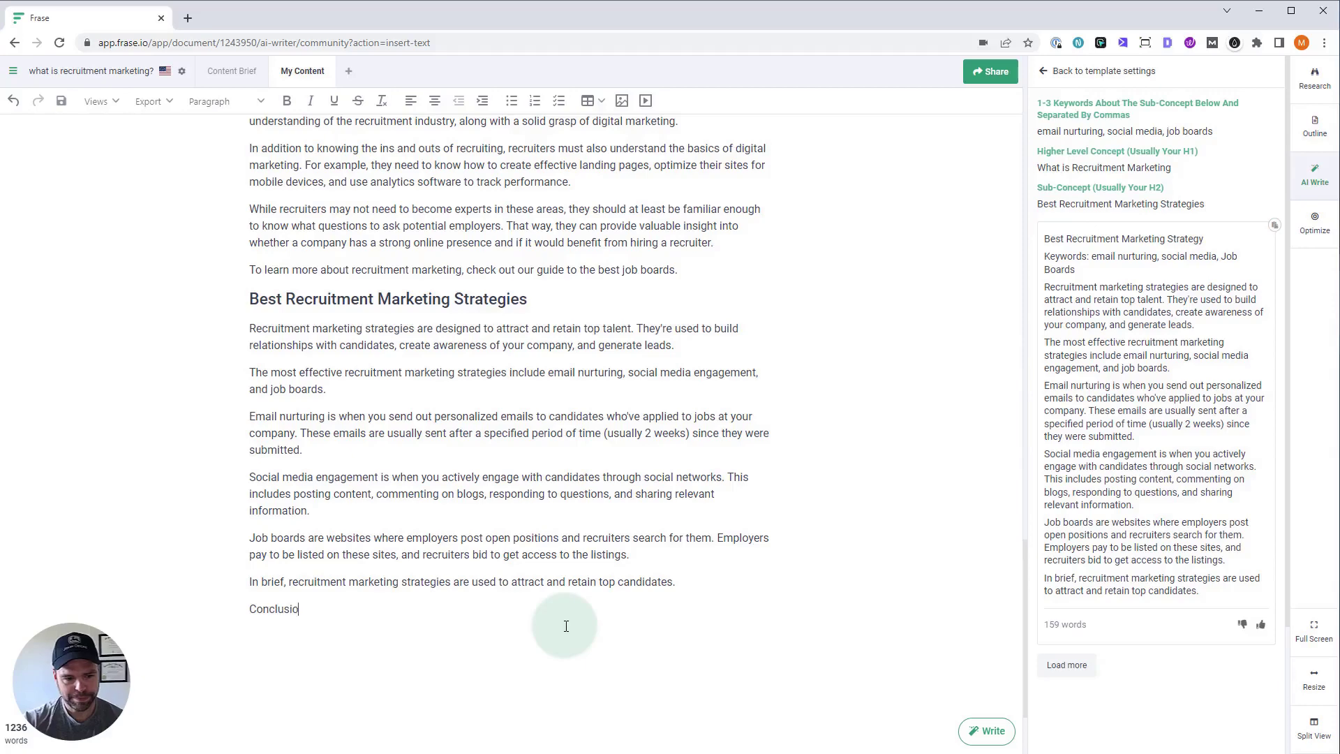
double_click(277, 609)
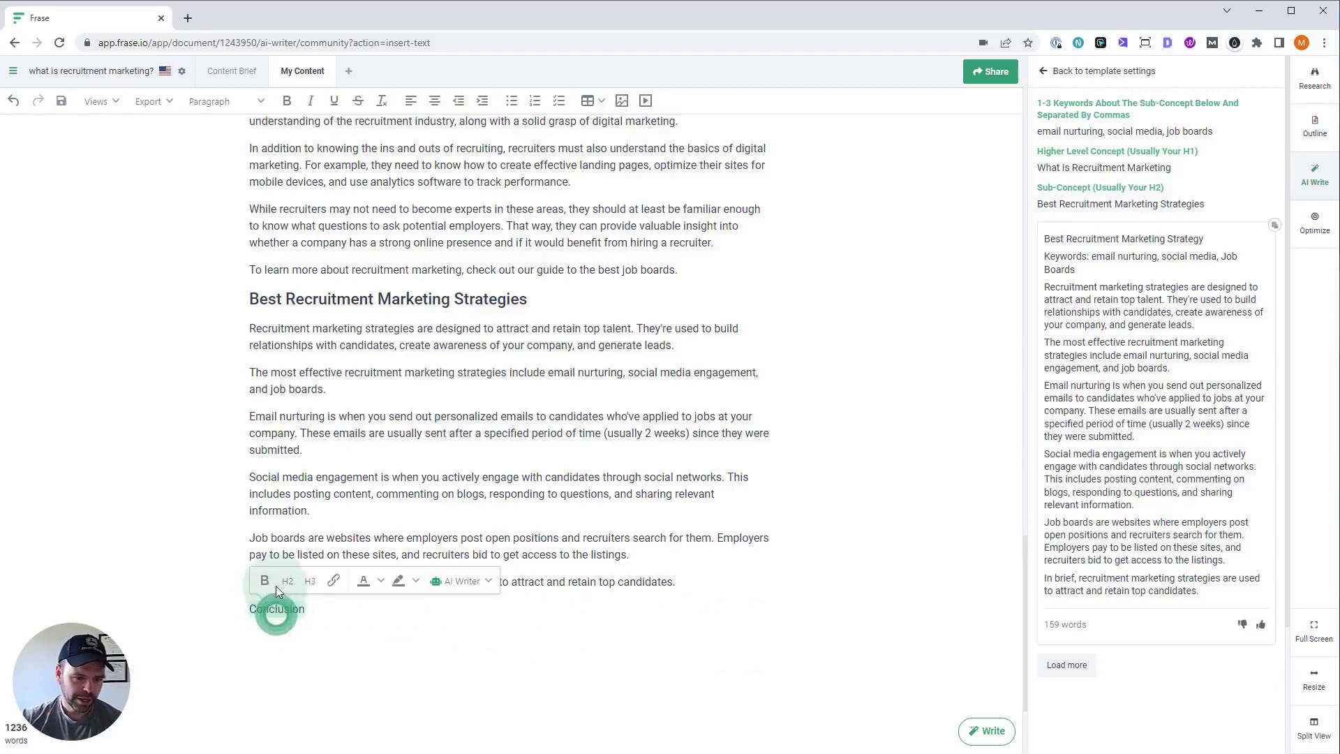
left_click(290, 579)
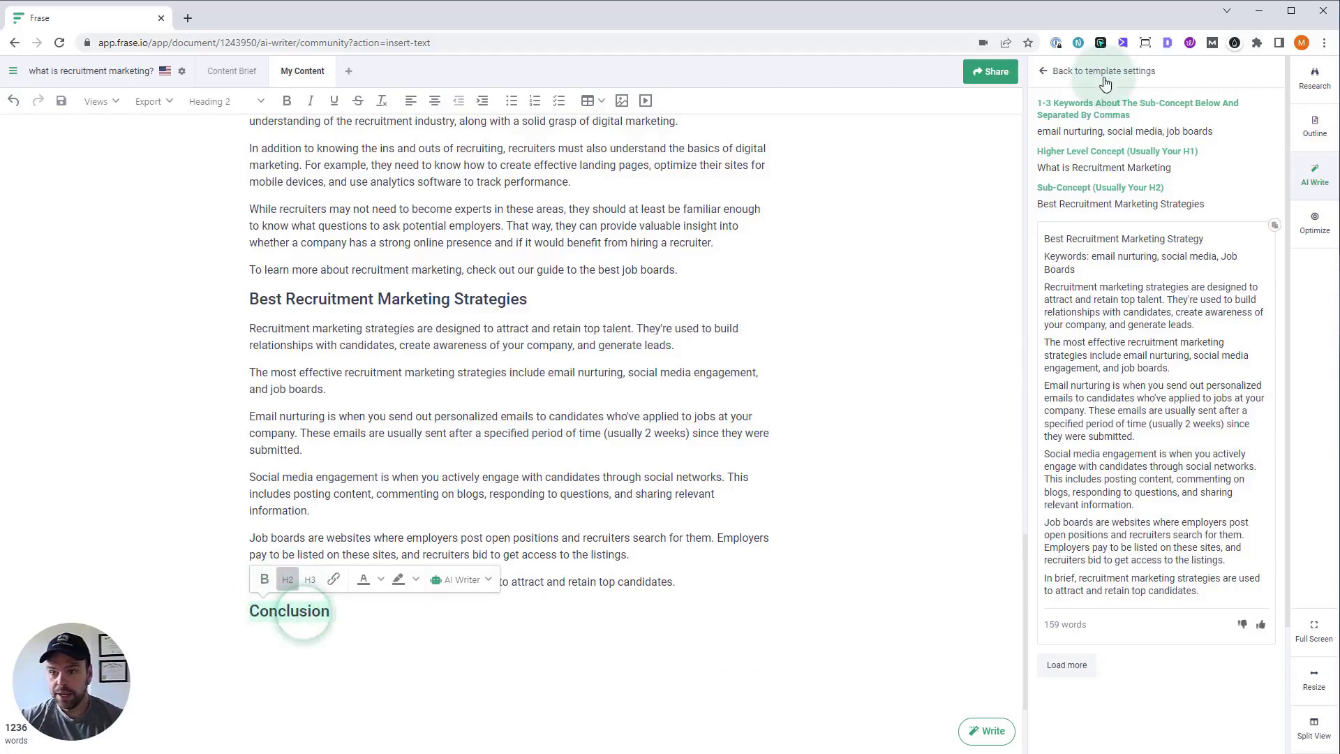
Search 'con' in AI Write Community, open Conclusion Generator (Advanced), and copy the article title for it
left_click(1046, 72)
left_click(1046, 71)
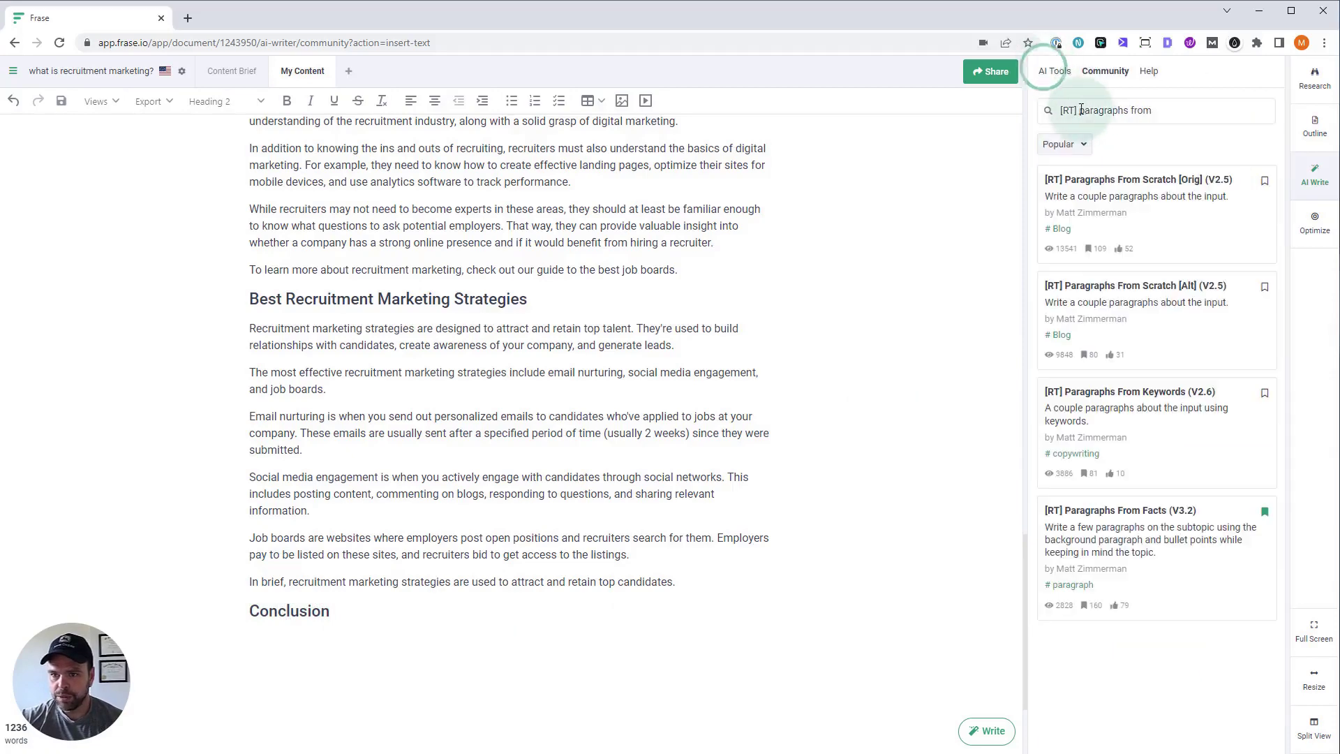
left_click_drag(1080, 110, 1303, 122)
type("conc")
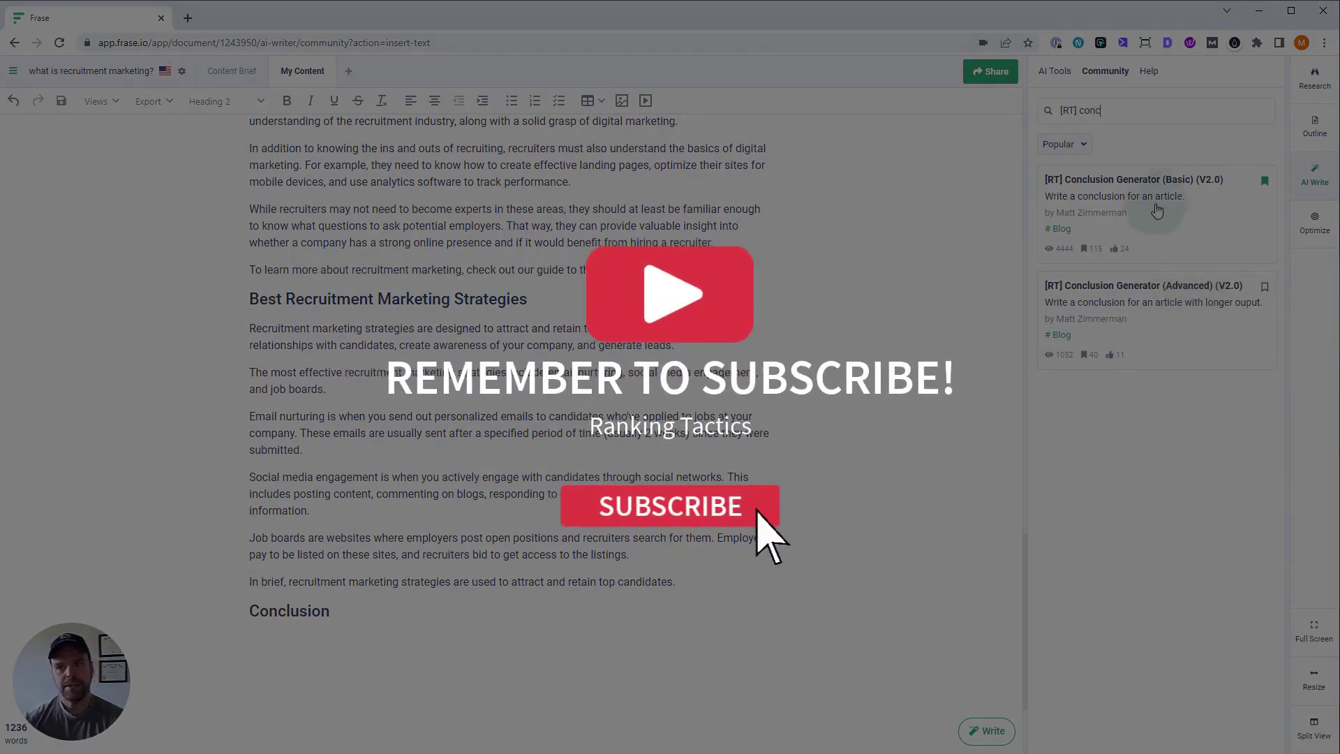
left_click(1200, 288)
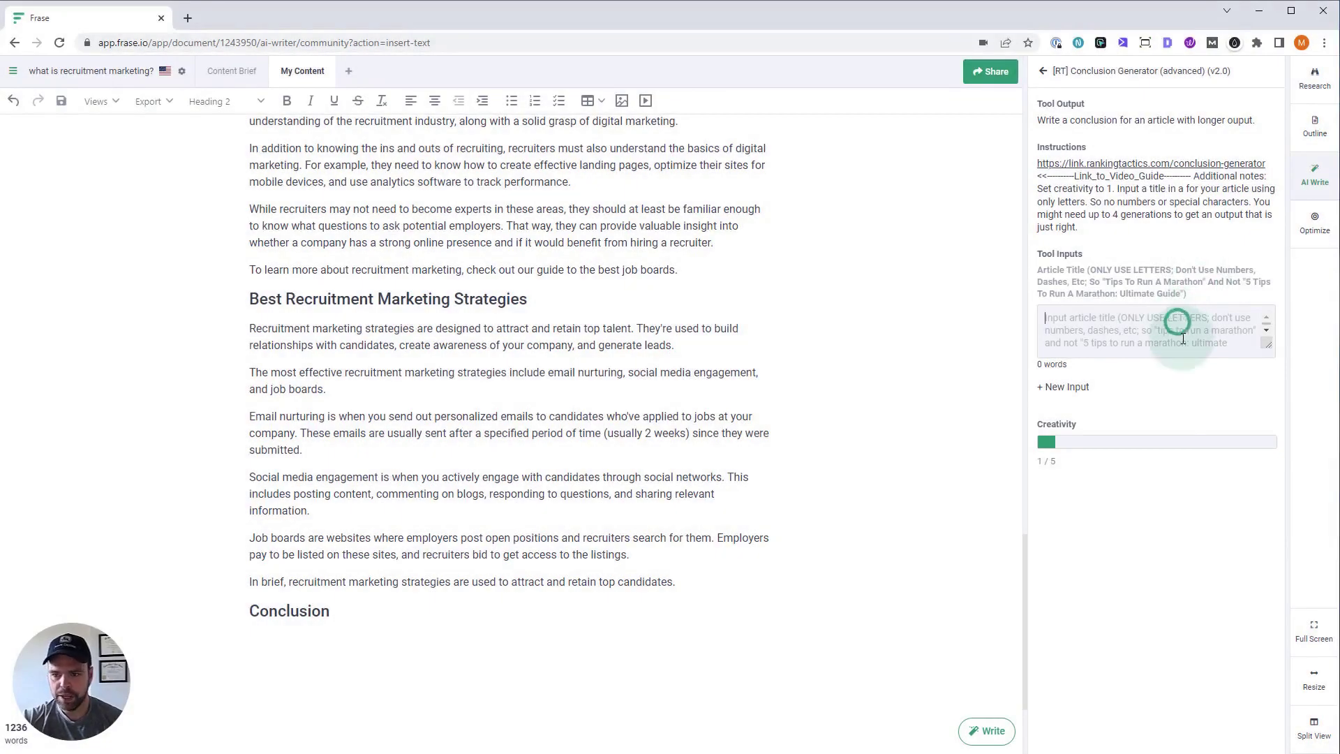
scroll(558, 516, "up", 15)
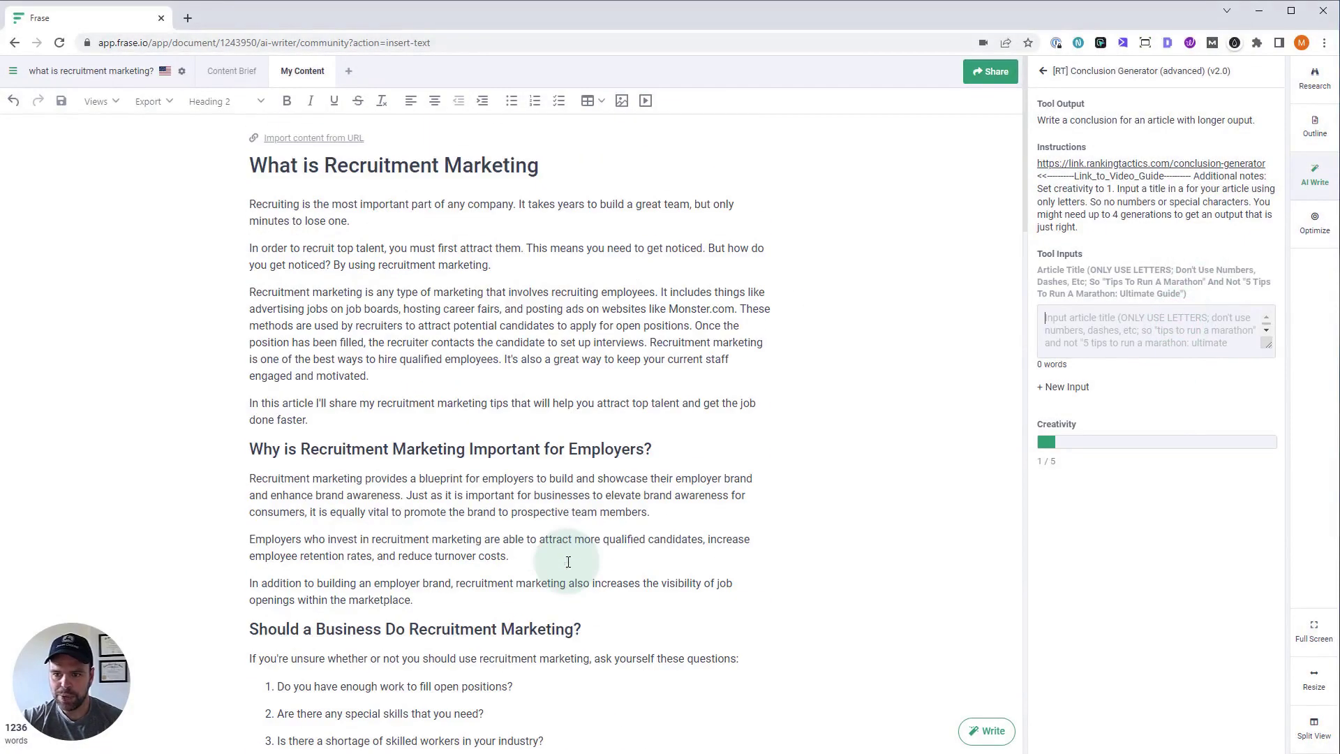
triple_click(505, 174)
key("ctrl+c")
scroll(586, 593, "down", 15)
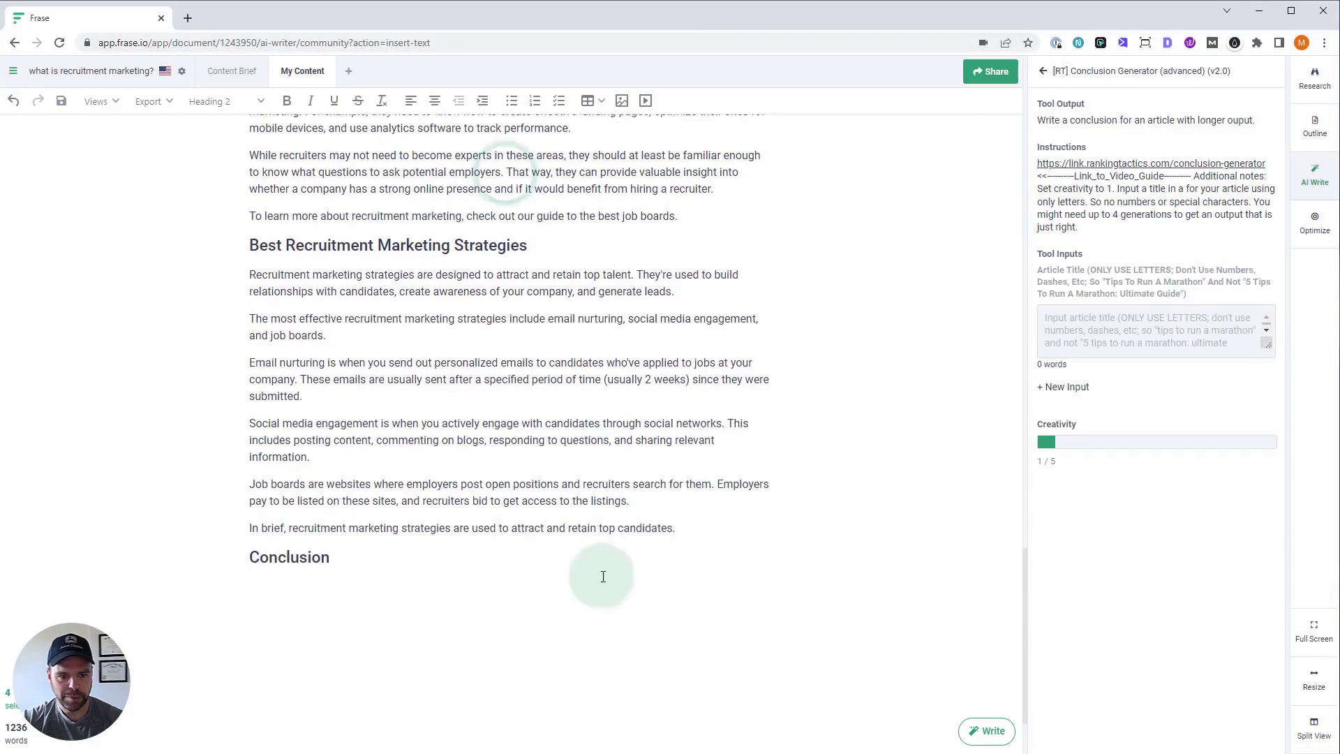
left_click(1150, 320)
Generate a conclusion from the title 'What is Recruitment Marketing' and insert it under Conclusion
key("ctrl+v")
left_click(1154, 505)
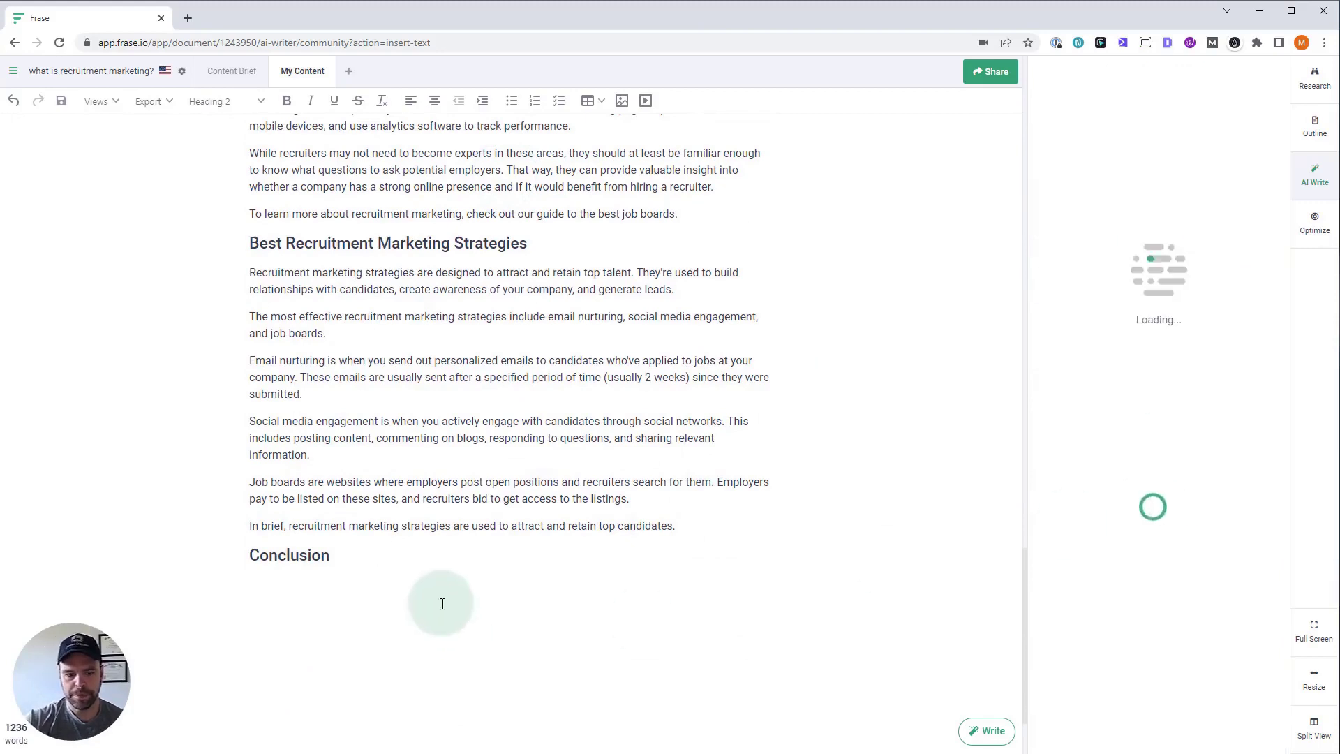
left_click(384, 565)
scroll(496, 574, "down", 2)
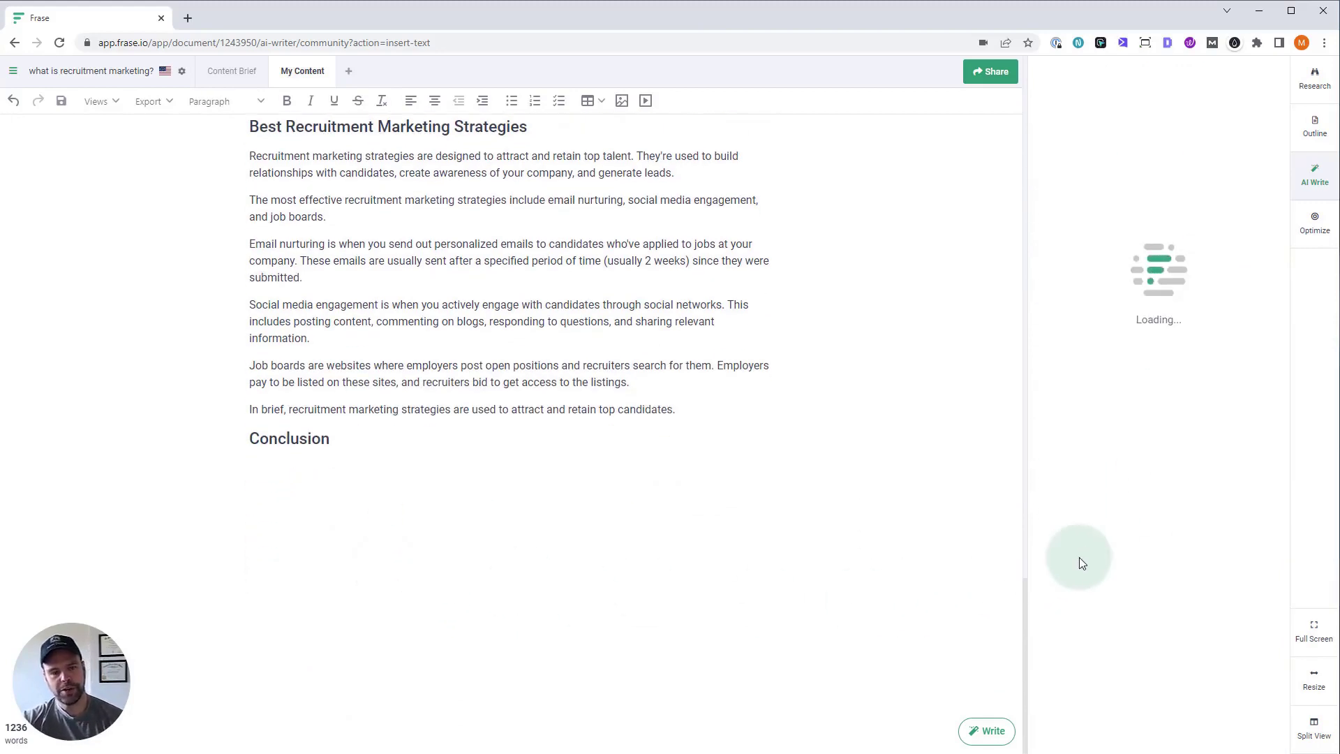
left_click(1274, 164)
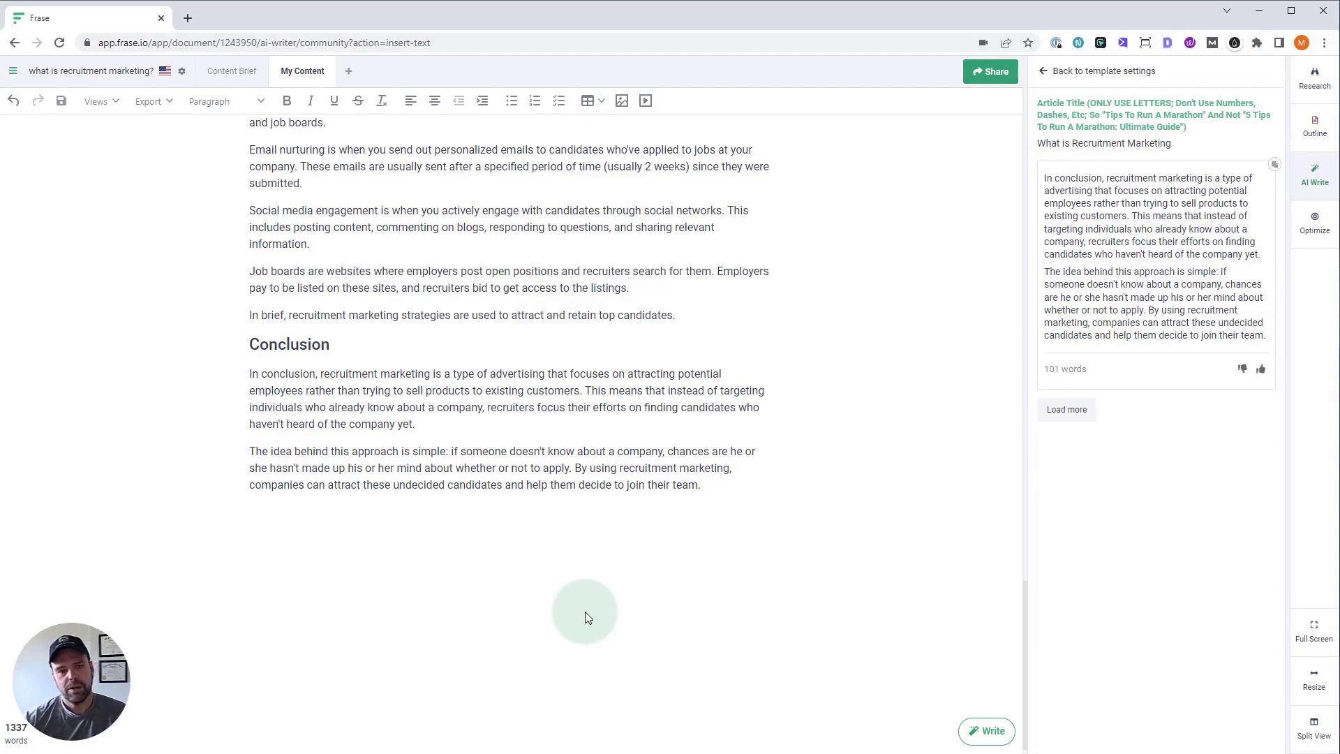
scroll(619, 671, "up", 15)
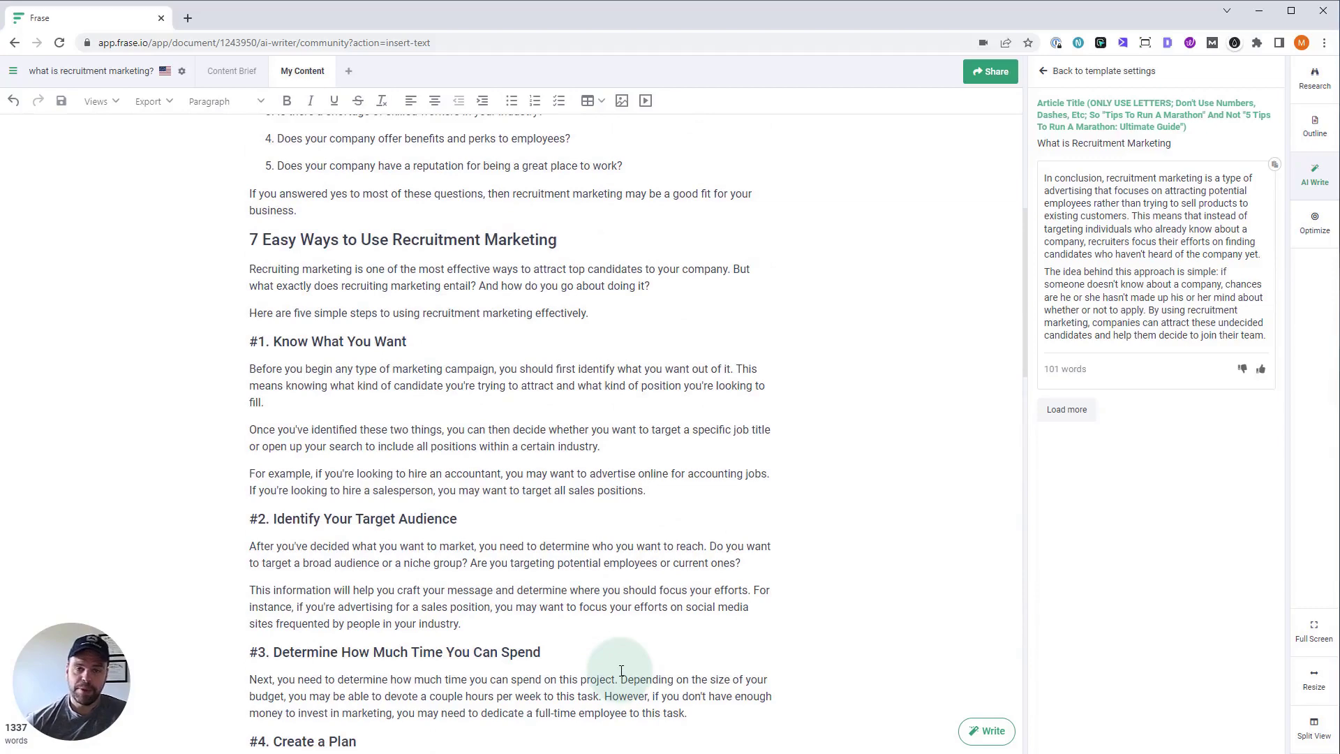
scroll(621, 671, "down", 2)
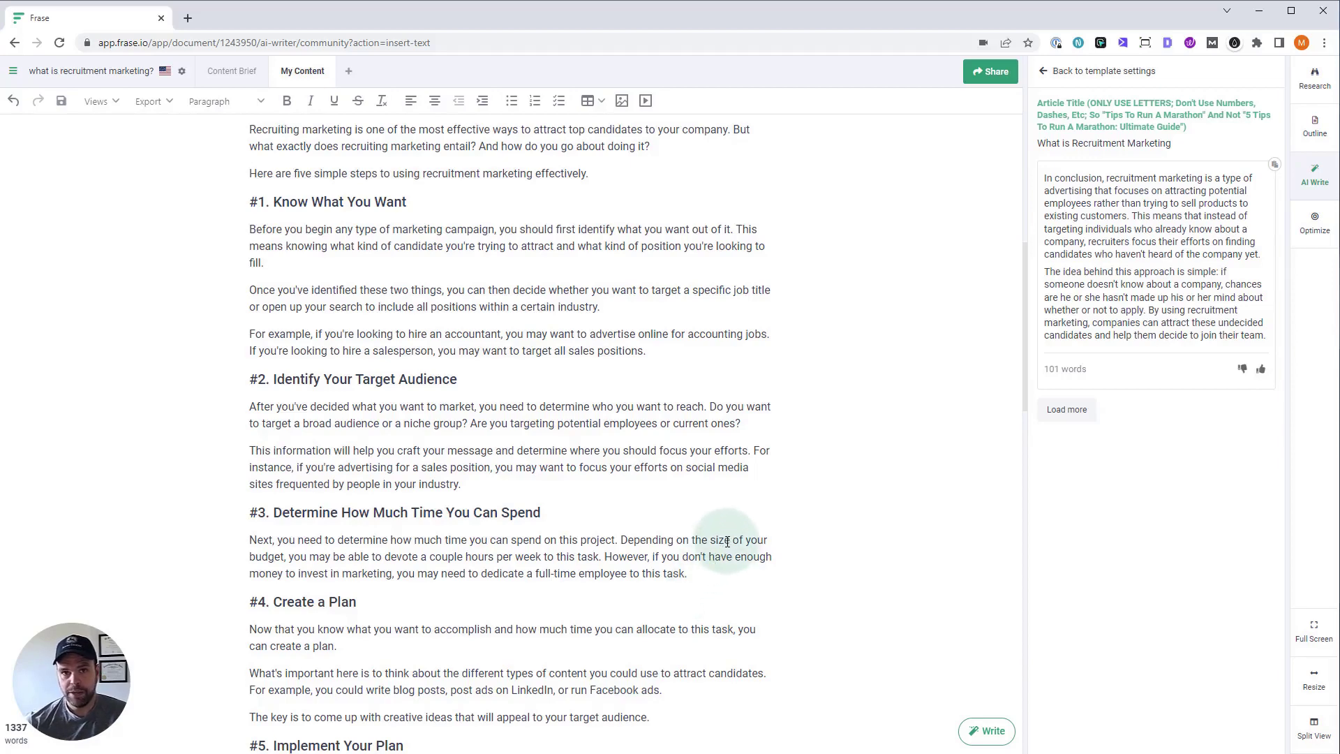
scroll(728, 541, "up", 6)
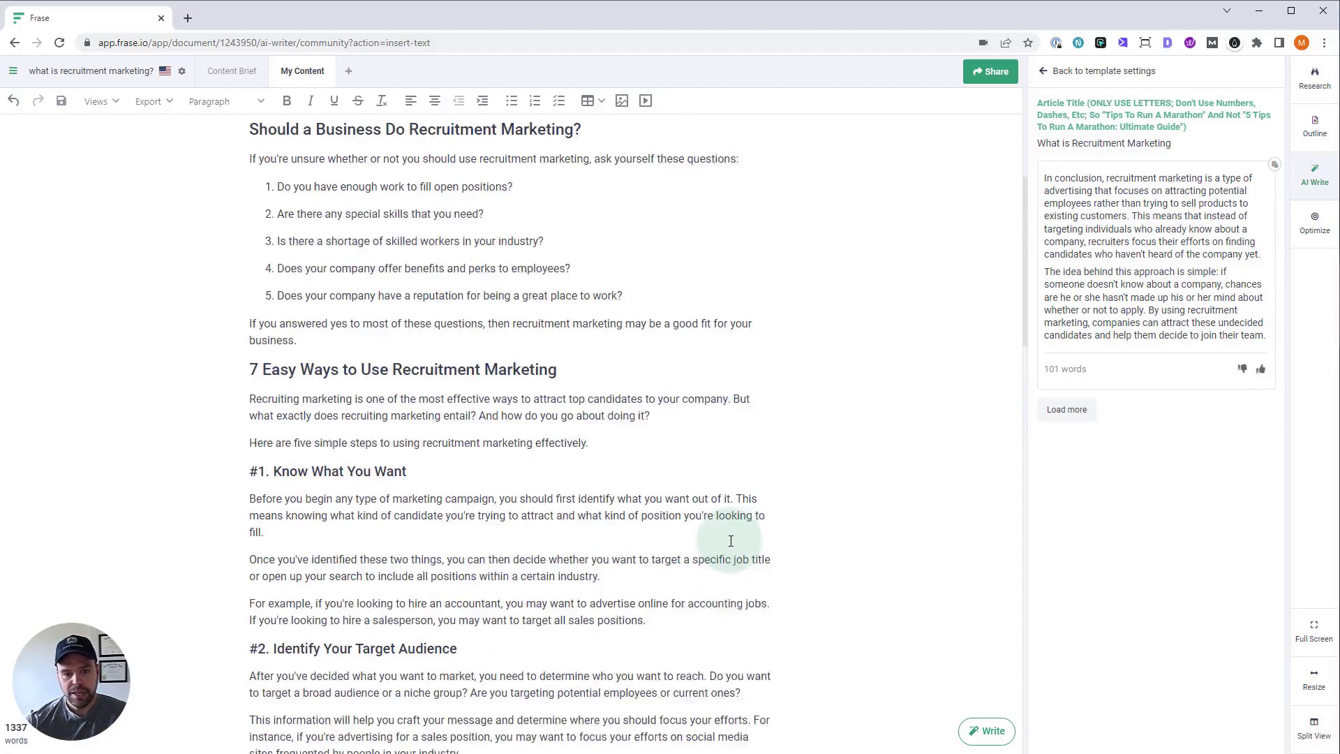
scroll(729, 539, "down", 12)
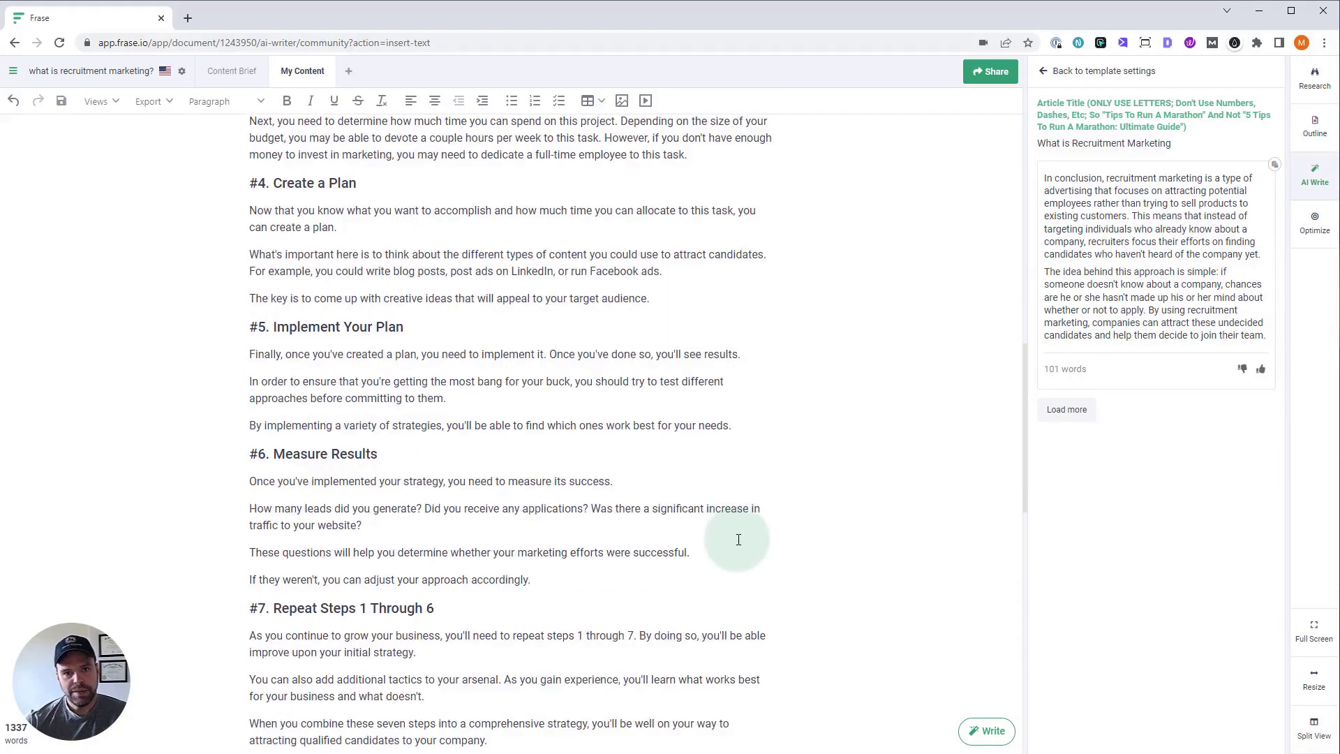
left_click(1316, 223)
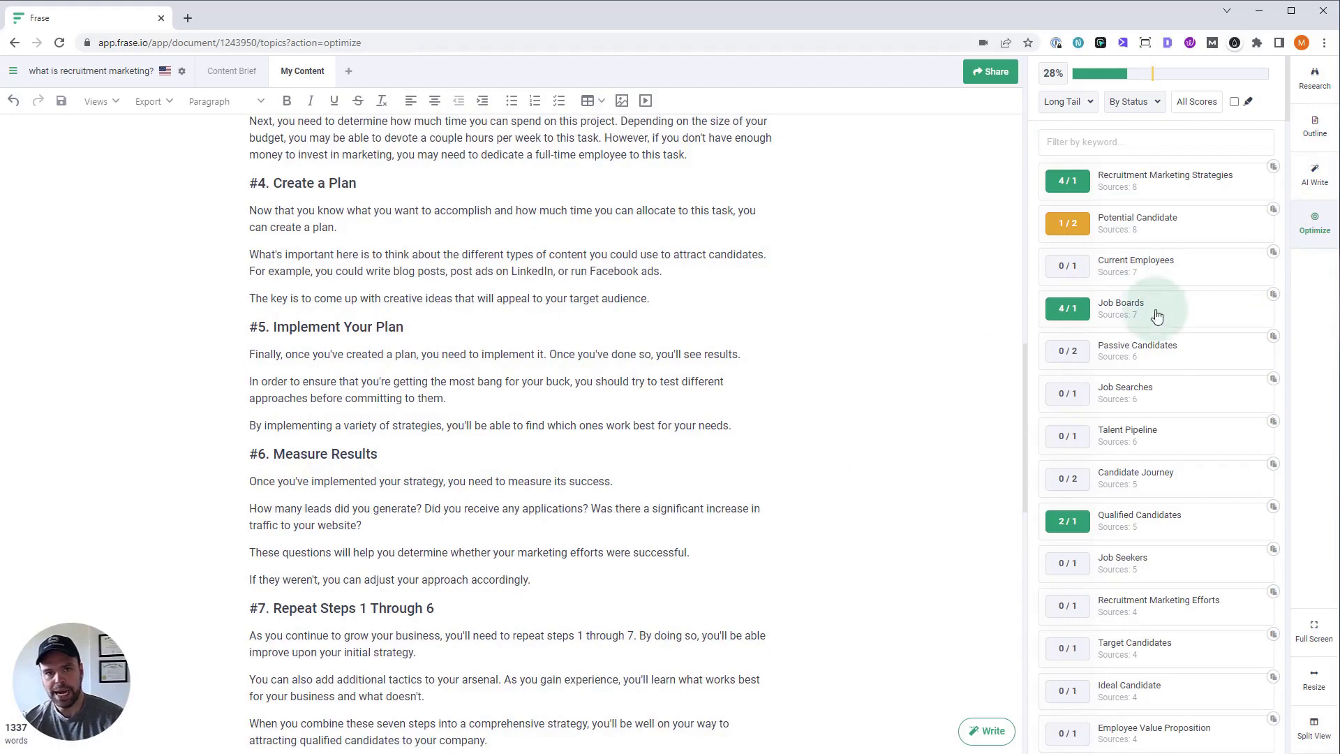
Review the 28% Optimize score, checking the Passive Candidates topic (0 of 2 mentions)
scroll(927, 479, "down", 2)
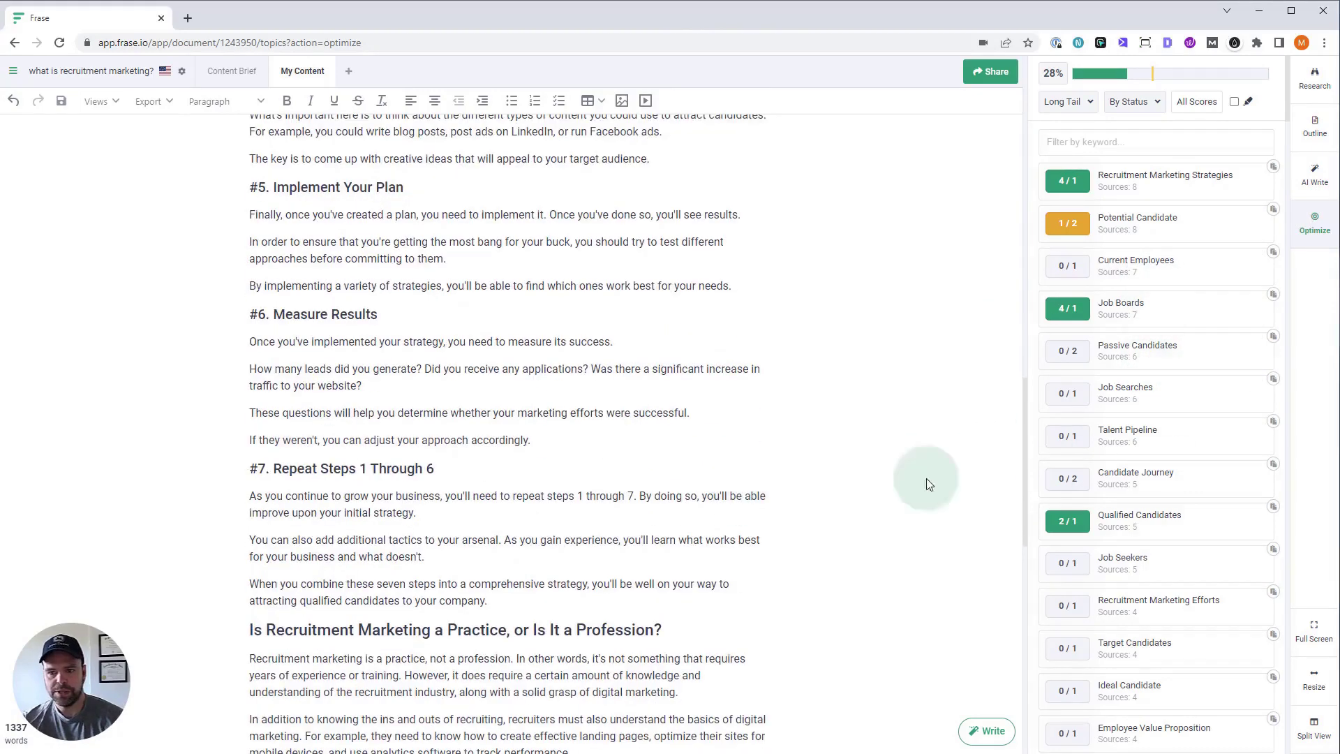
left_click(1196, 353)
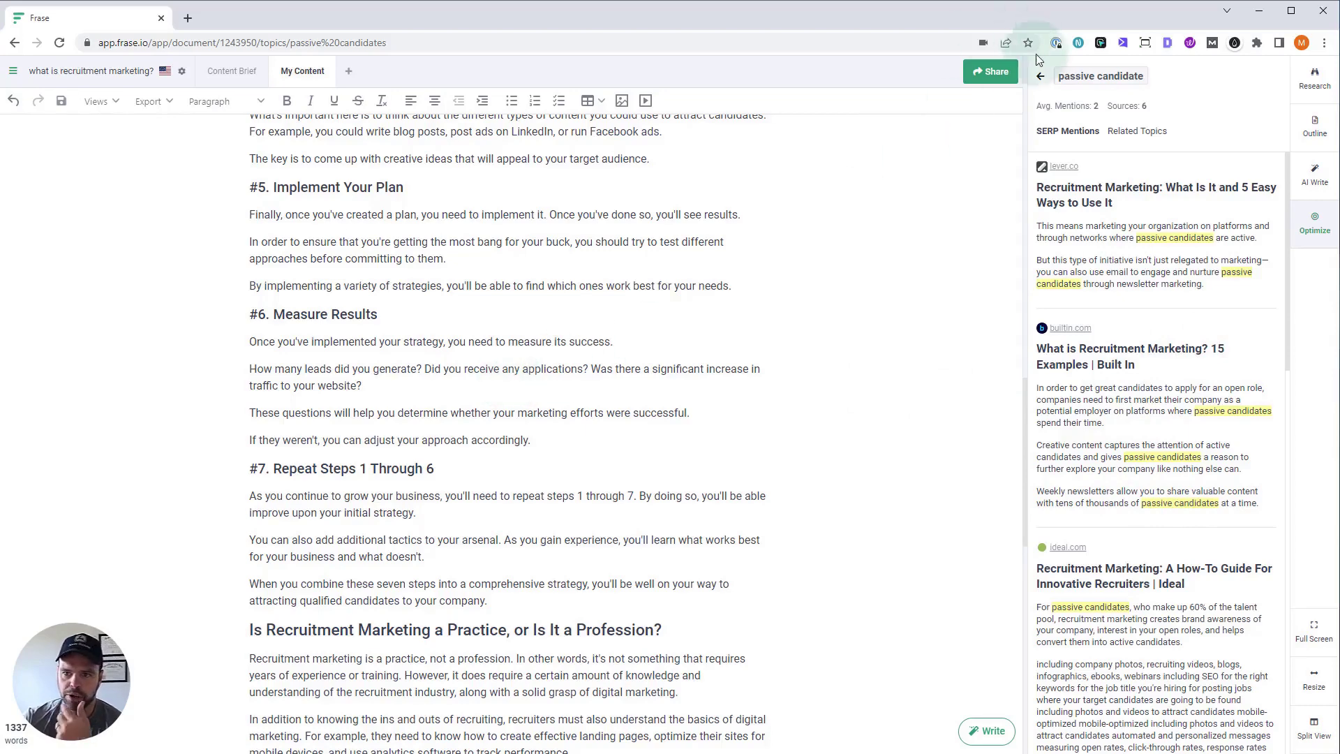
left_click(1040, 75)
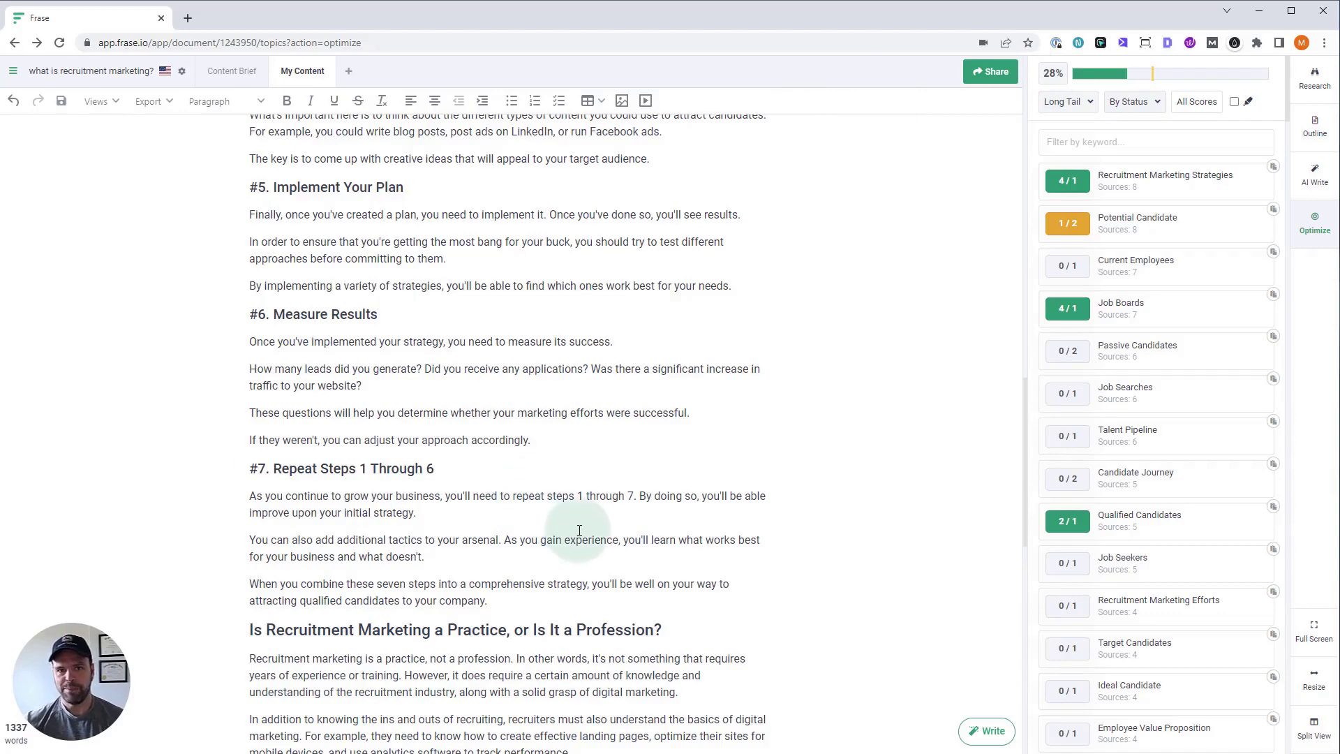
scroll(433, 598, "down", 4)
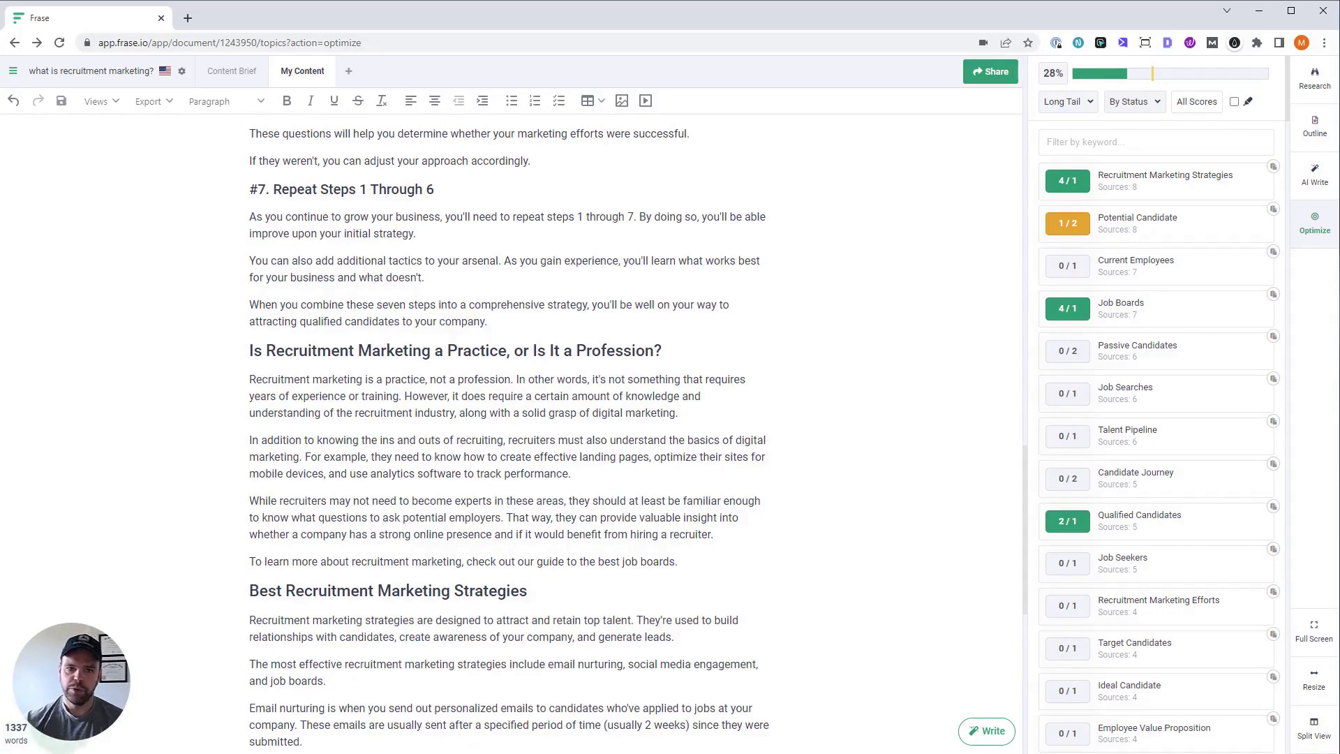
scroll(308, 618, "down", 8)
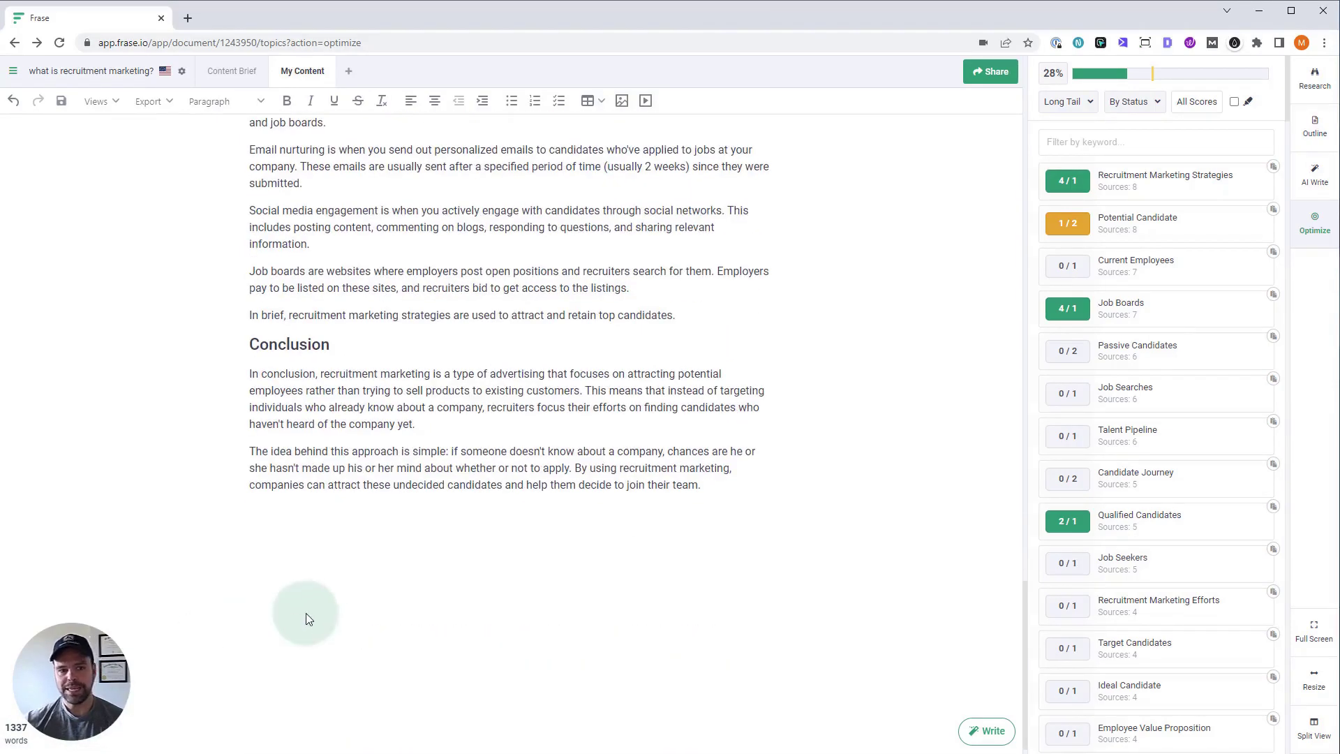
scroll(308, 619, "up", 8)
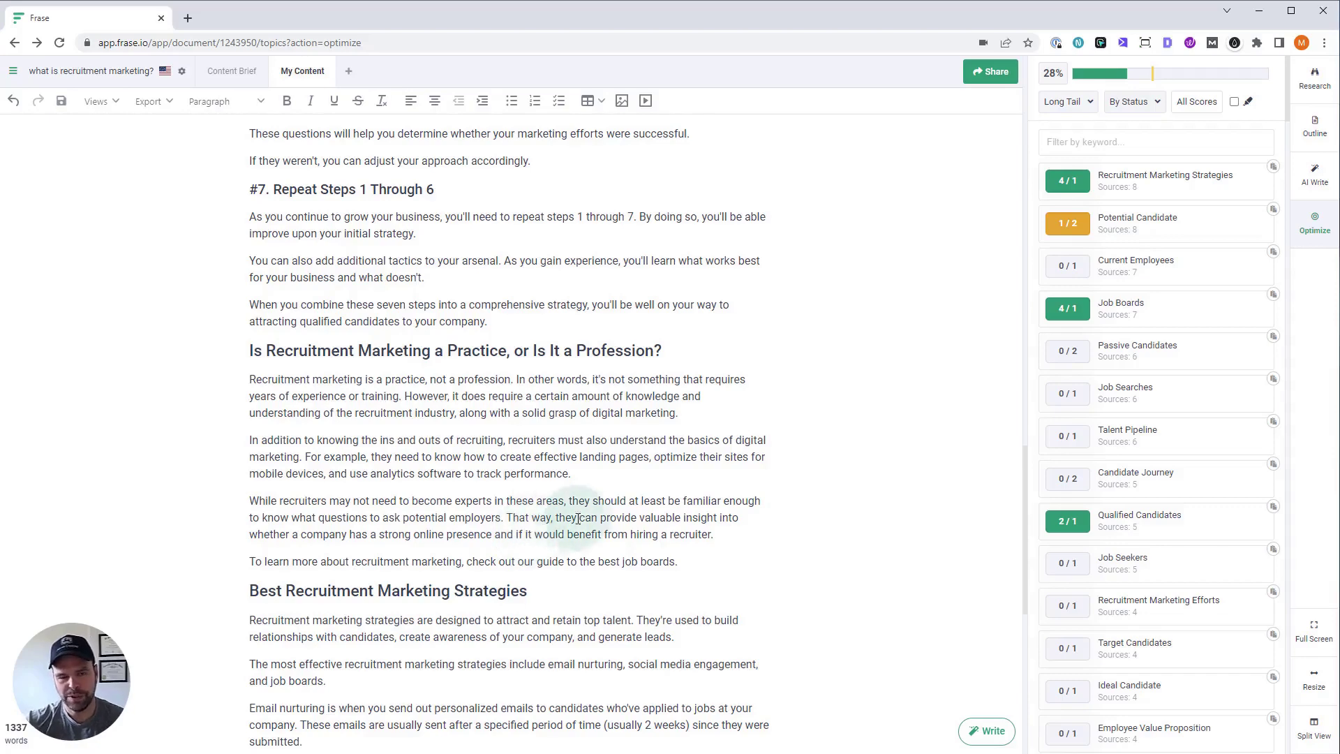
scroll(597, 506, "up", 2)
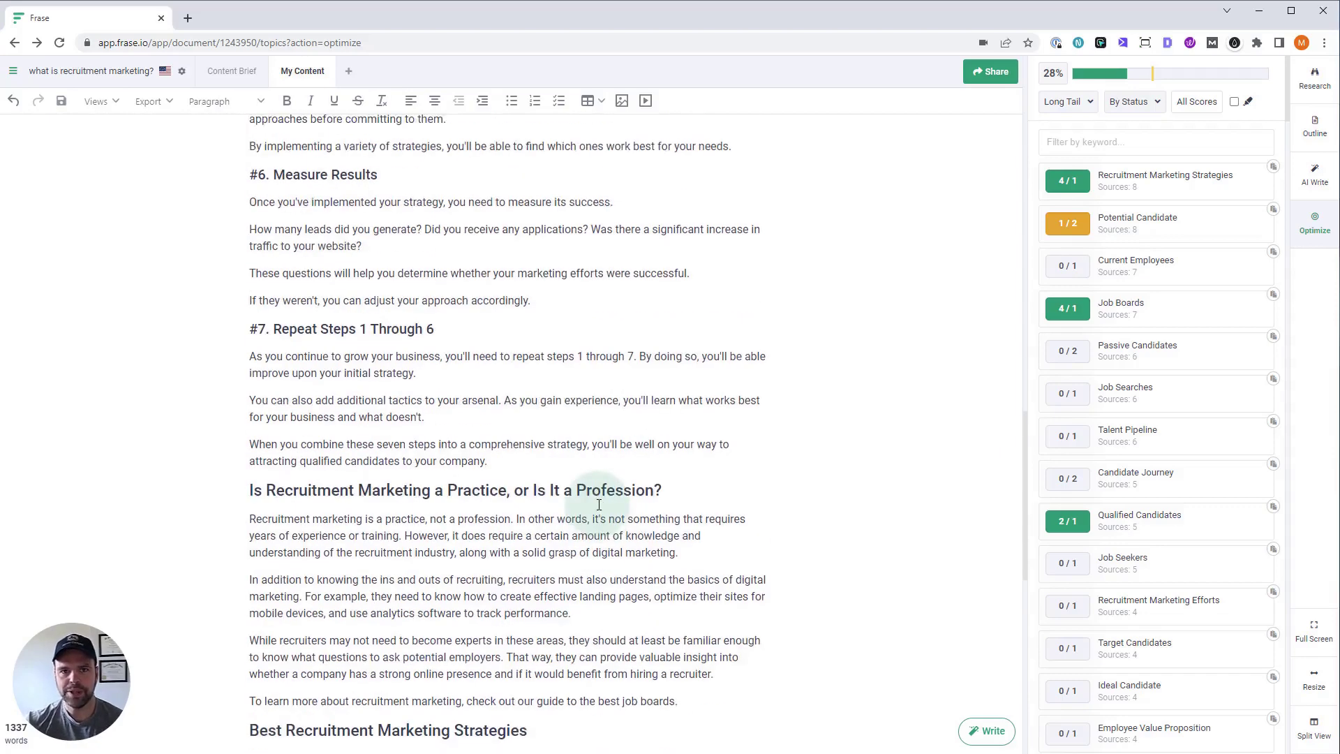